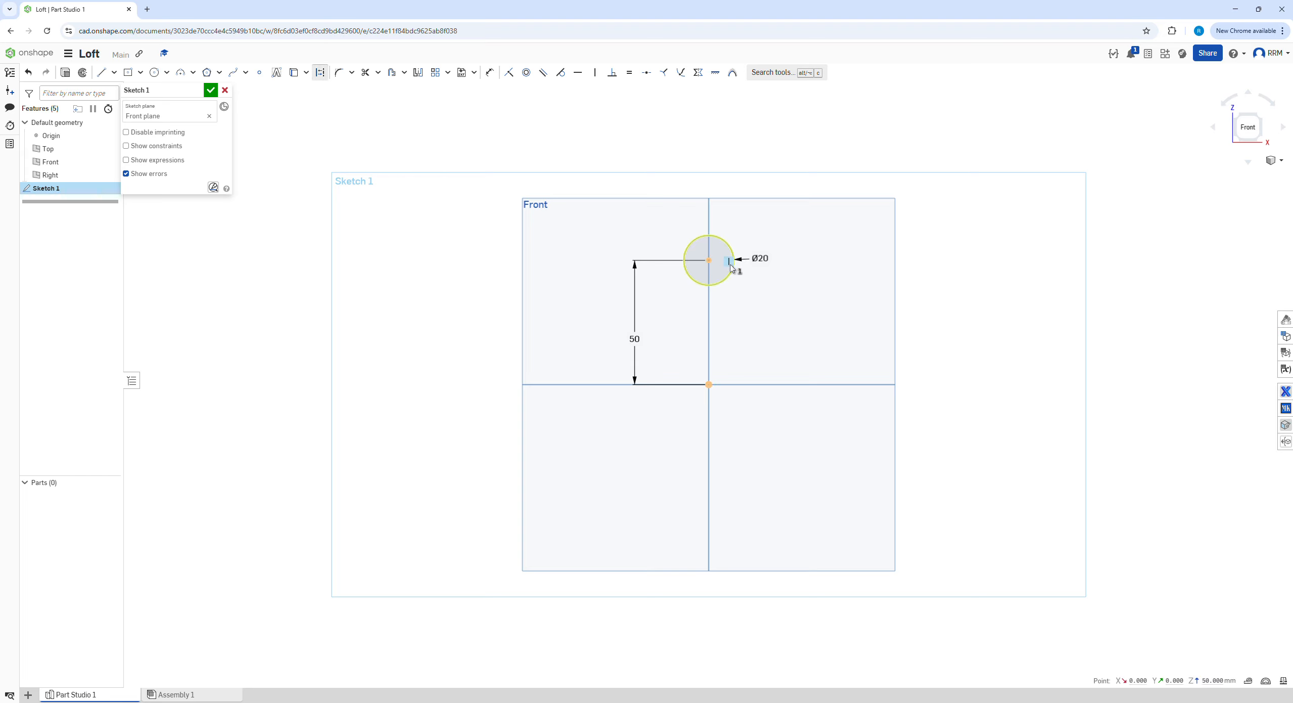
# - Accept the circle sketch on the Front plane and start a new sketch on the Top plane, viewed head-on
pyautogui.click(709, 384)
pyautogui.click(210, 90)
pyautogui.moveTo(864, 292); pyautogui.dragTo(1002, 304, button='right')
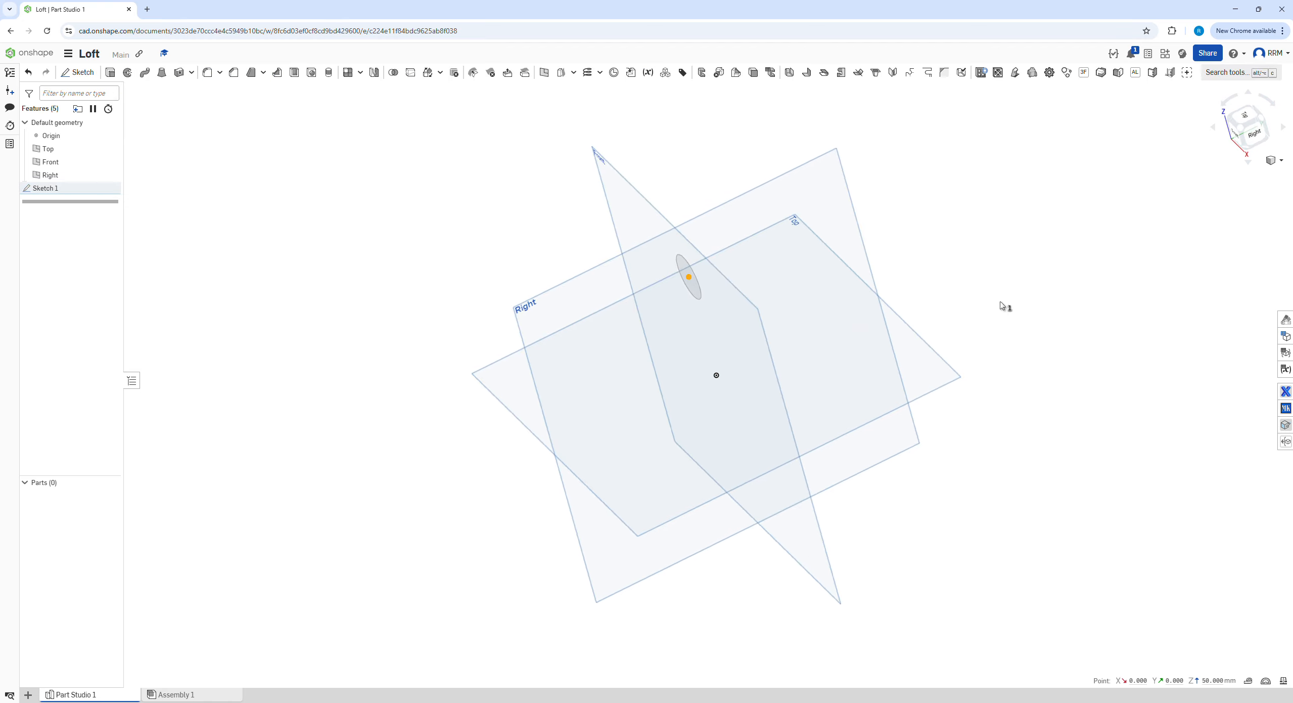
pyautogui.click(623, 476)
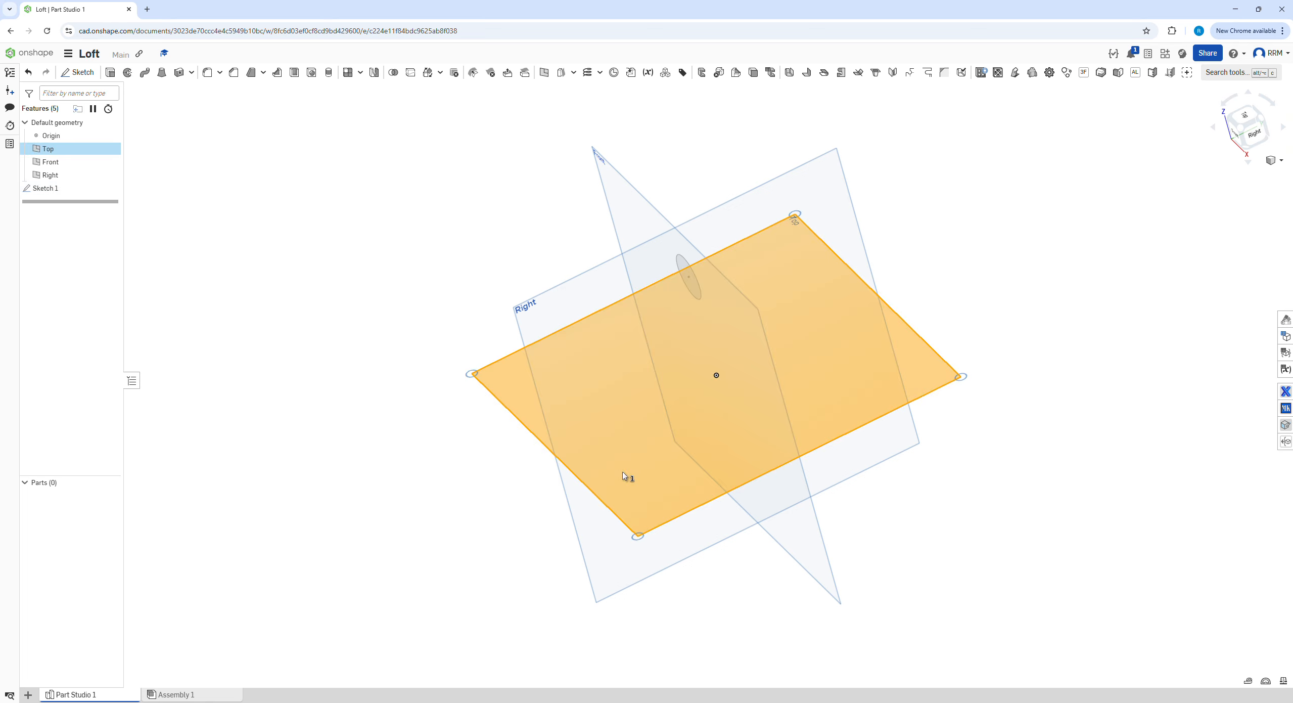
pyautogui.click(66, 72)
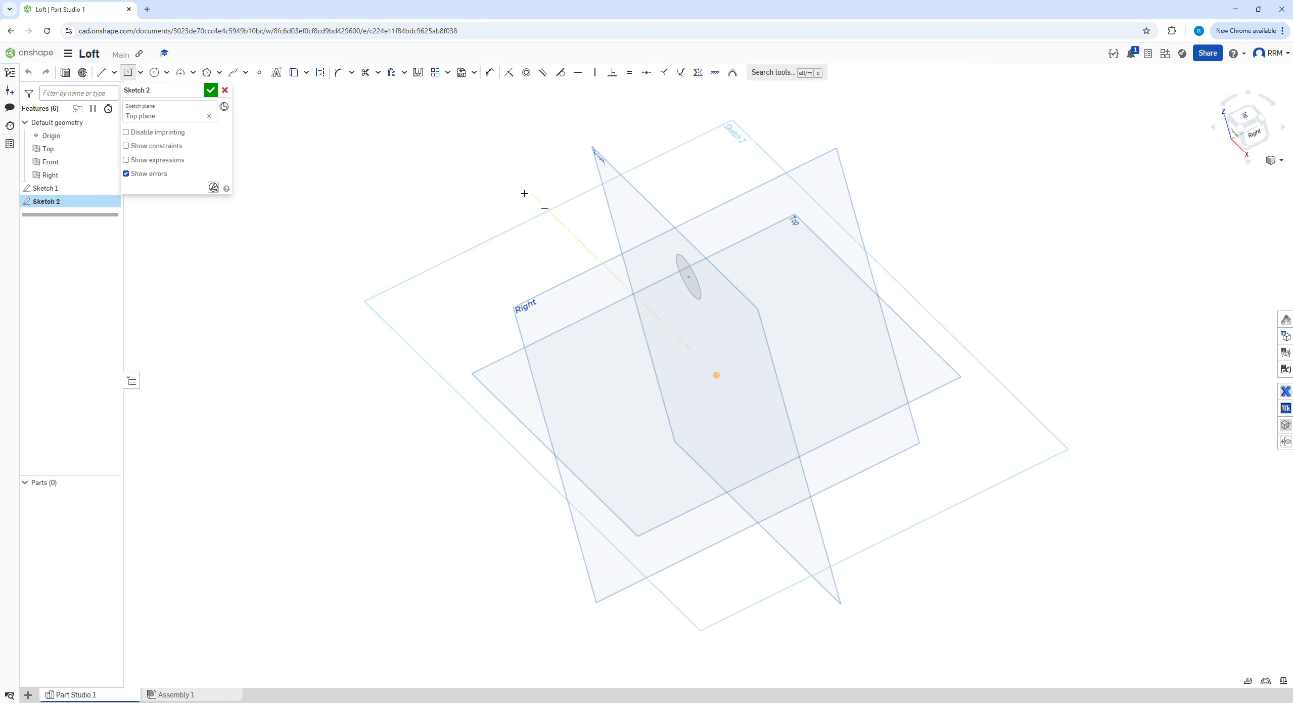
pyautogui.press('n')
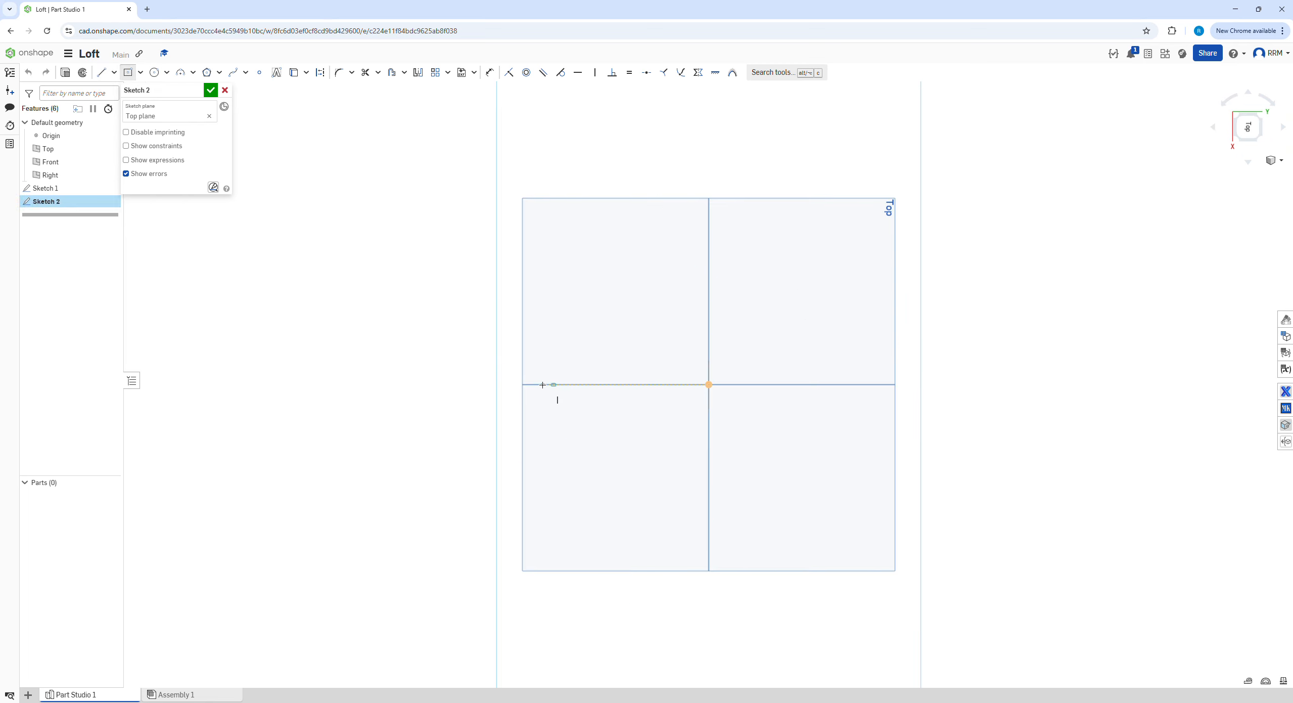
# - Draw a center-point rectangle on the negative Y side, centred level with the origin, and dimension it 30 by 30 mm
pyautogui.click(543, 385)
pyautogui.click(576, 341)
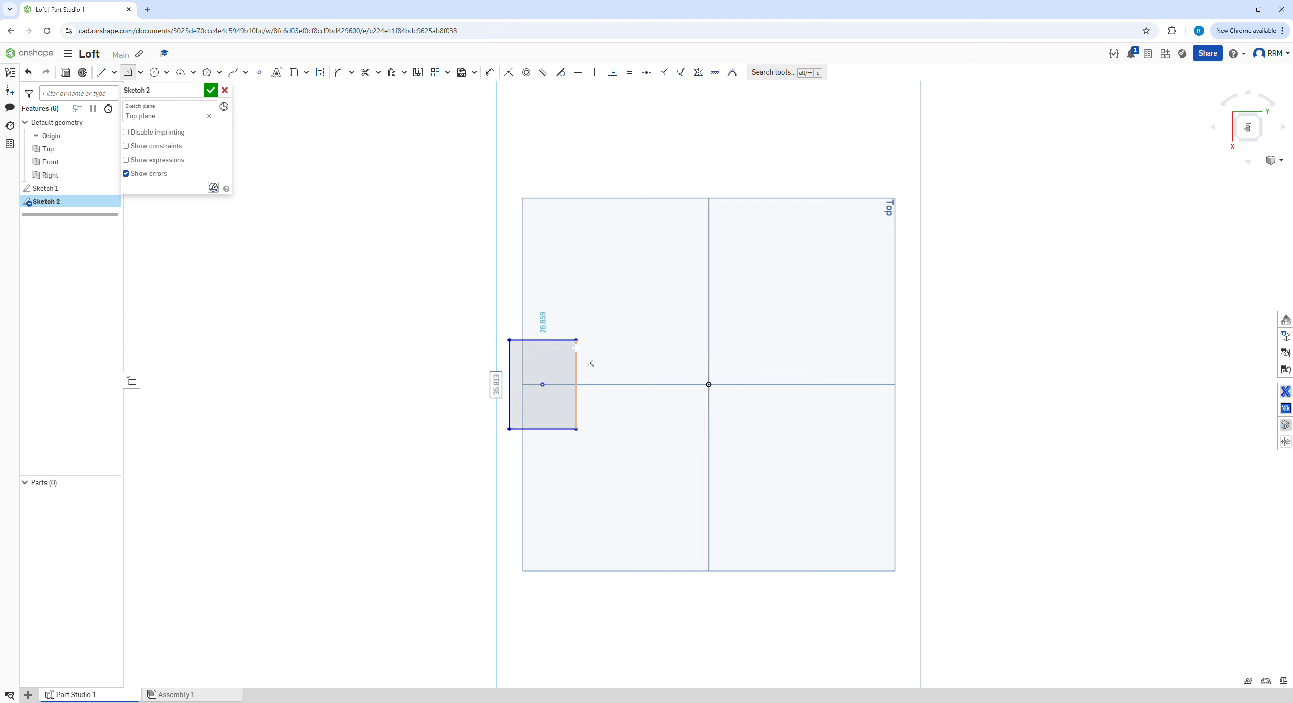
pyautogui.press('d')
pyautogui.click(576, 357)
pyautogui.click(597, 368)
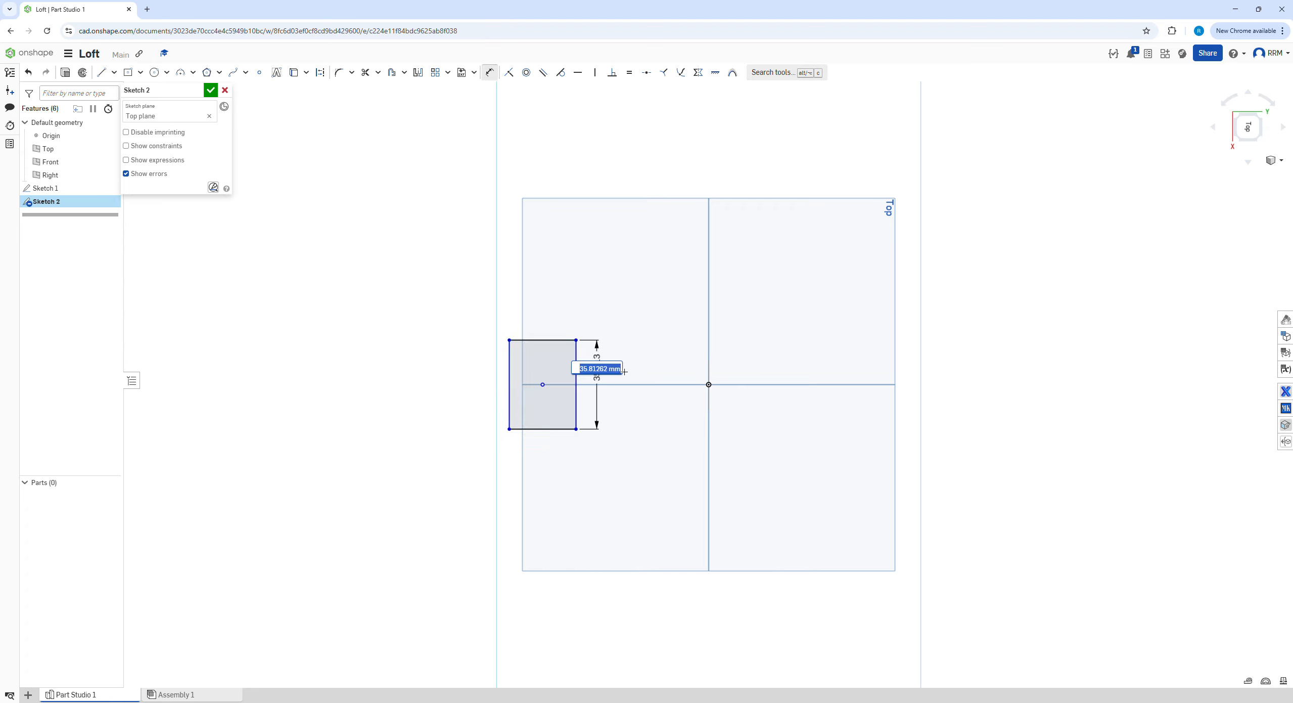
pyautogui.write('30')
pyautogui.press('Return')
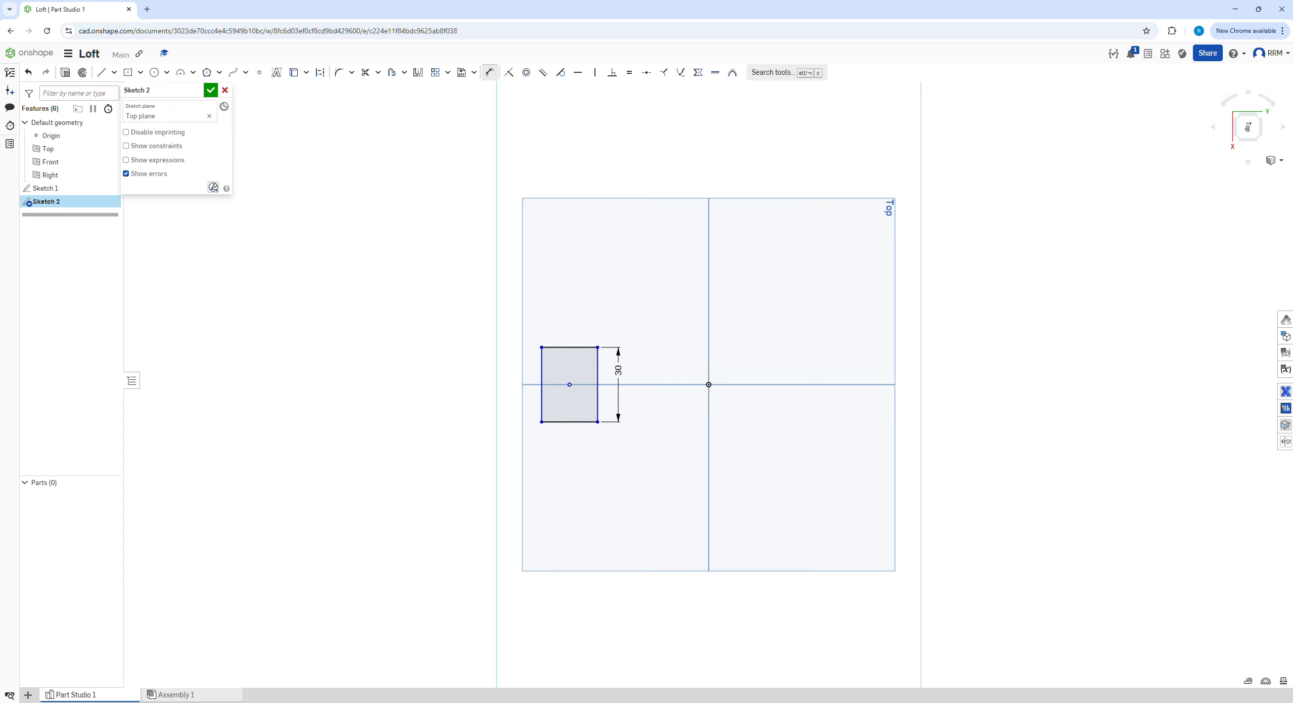
pyautogui.click(570, 347)
pyautogui.click(571, 326)
pyautogui.press('Return')
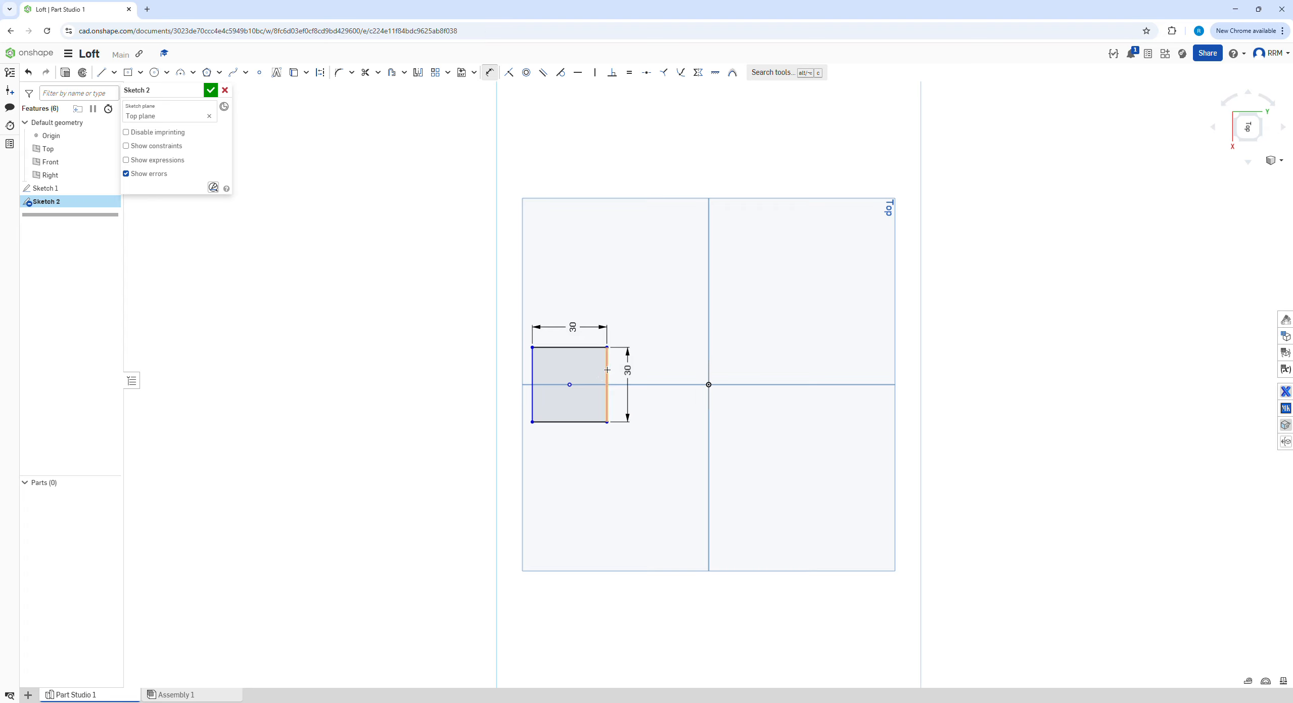
# - Dimension the square's center 55 mm from the origin and accept the sketch
pyautogui.click(569, 384)
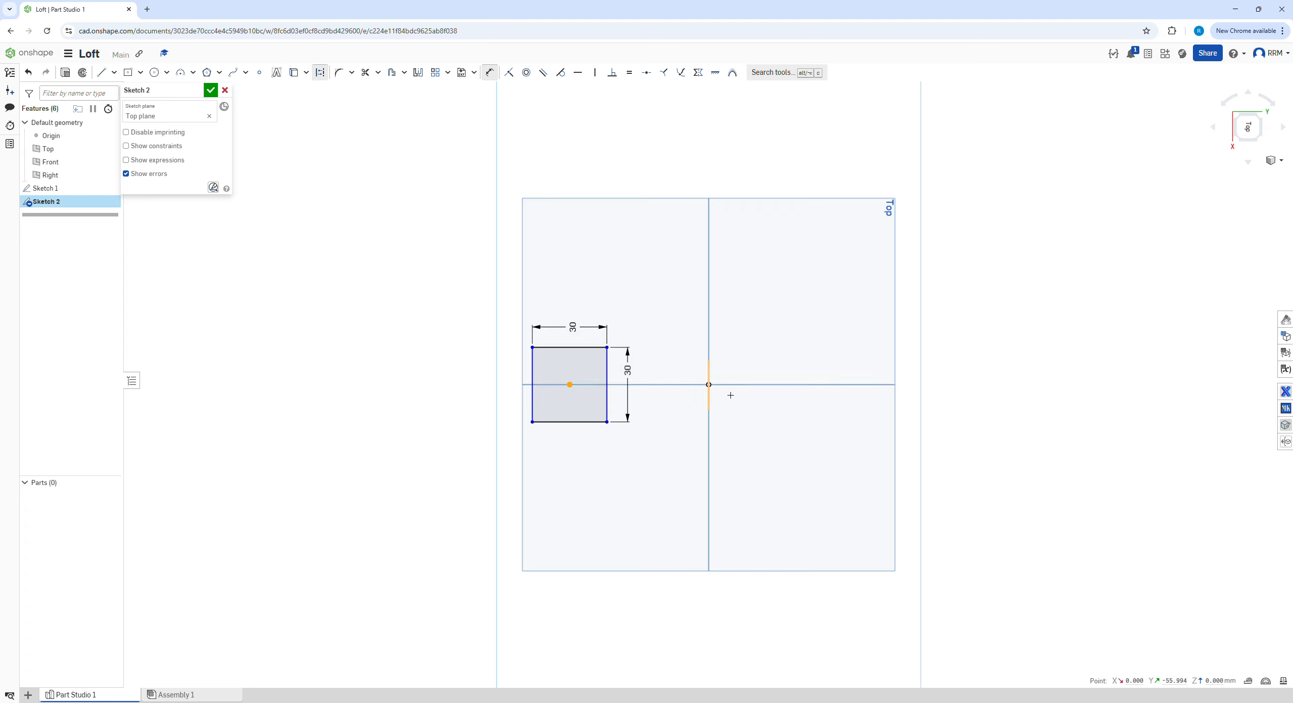
pyautogui.click(708, 385)
pyautogui.click(690, 295)
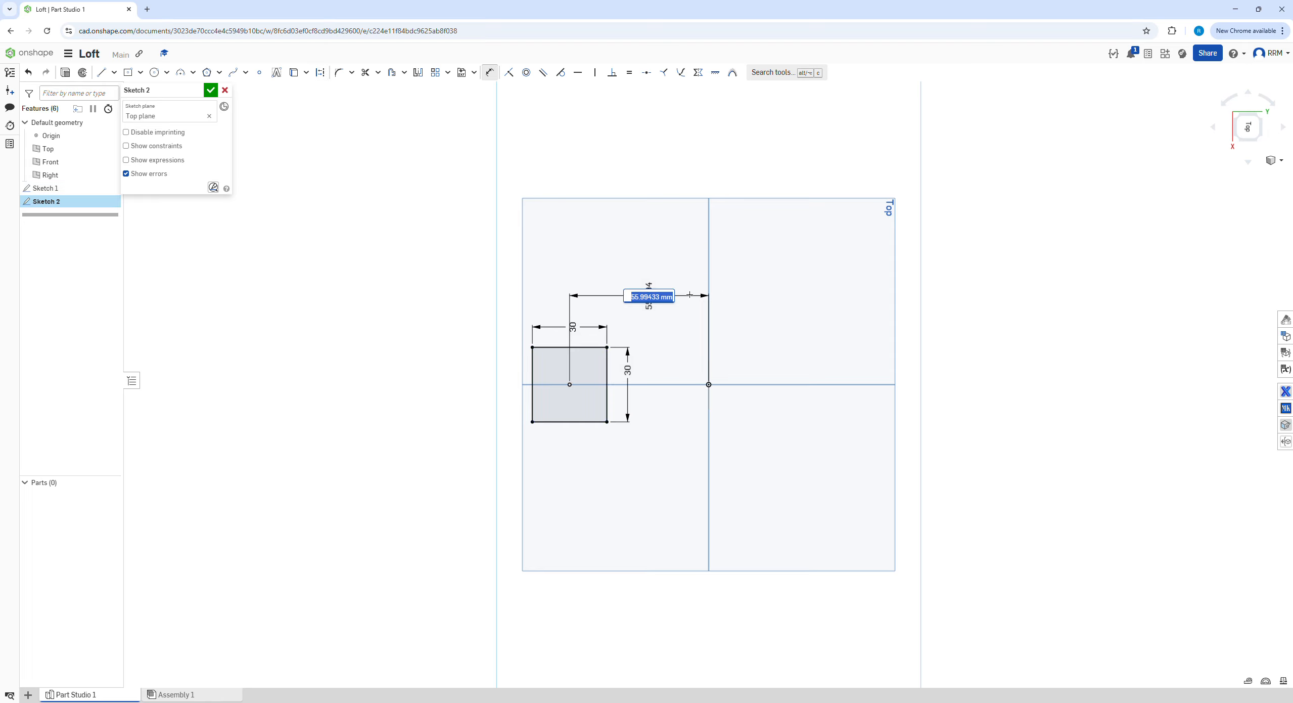
pyautogui.write('55')
pyautogui.press('Return')
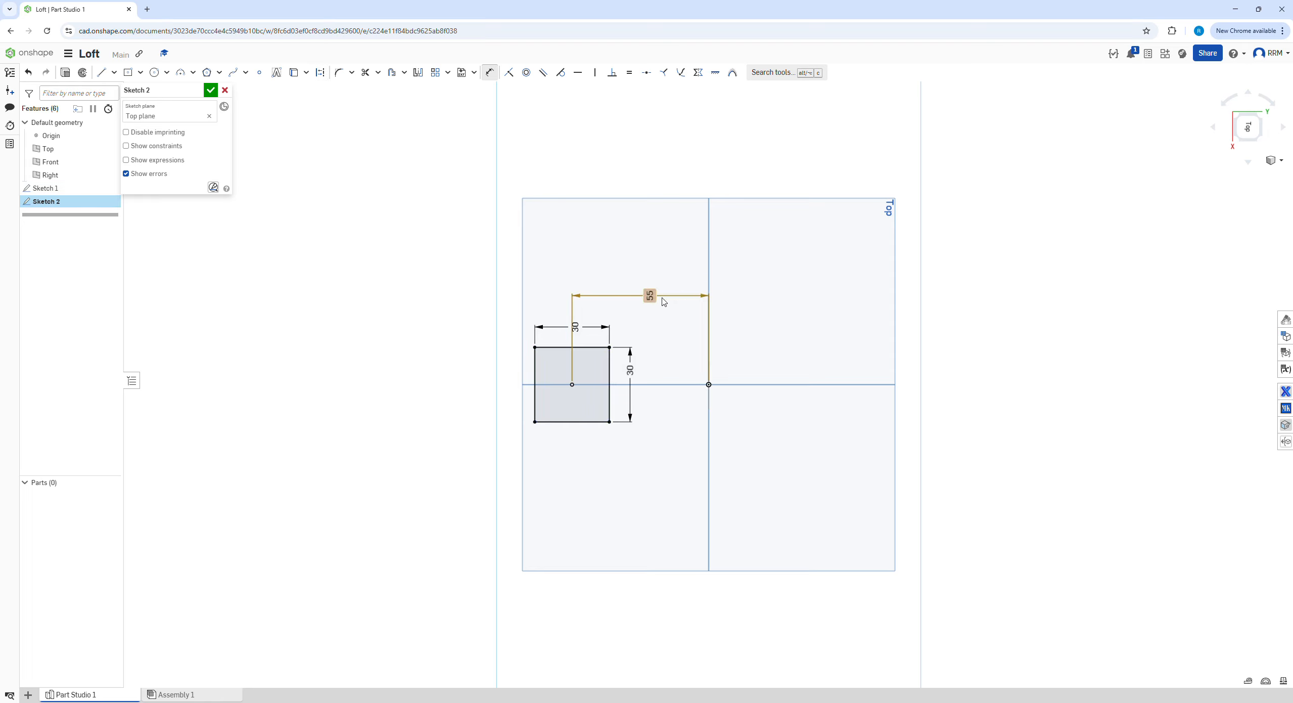
pyautogui.moveTo(654, 453); pyautogui.dragTo(745, 303, button='right')
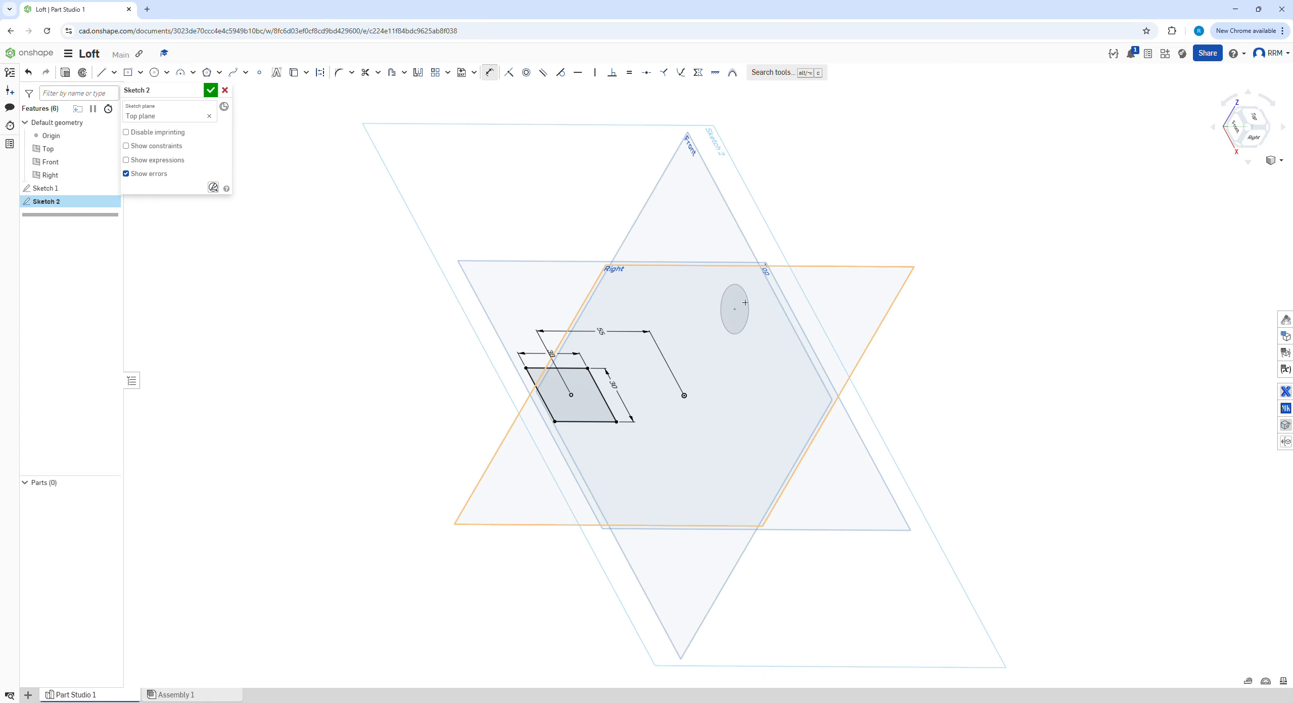
pyautogui.click(212, 91)
# - Try a new solid loft from the square profile to the circle profile
pyautogui.moveTo(535, 396); pyautogui.dragTo(571, 438, button='right')
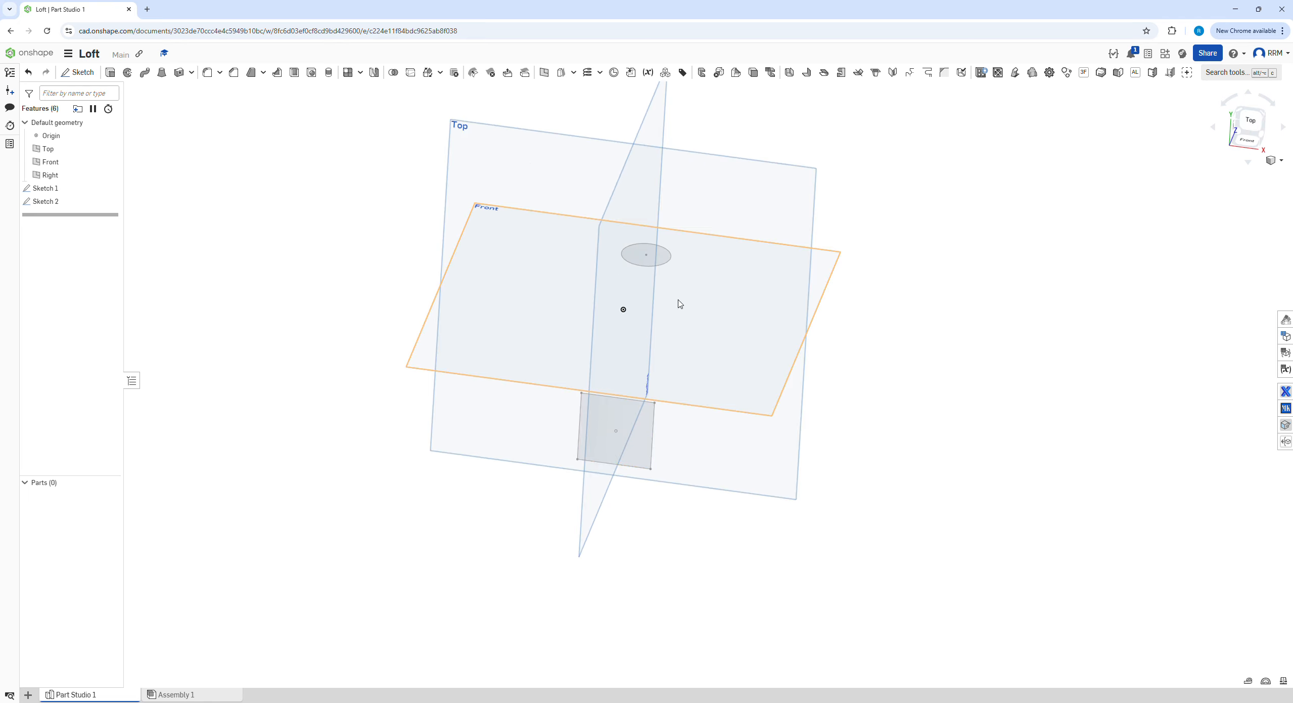
pyautogui.moveTo(679, 304); pyautogui.dragTo(576, 281, button='right')
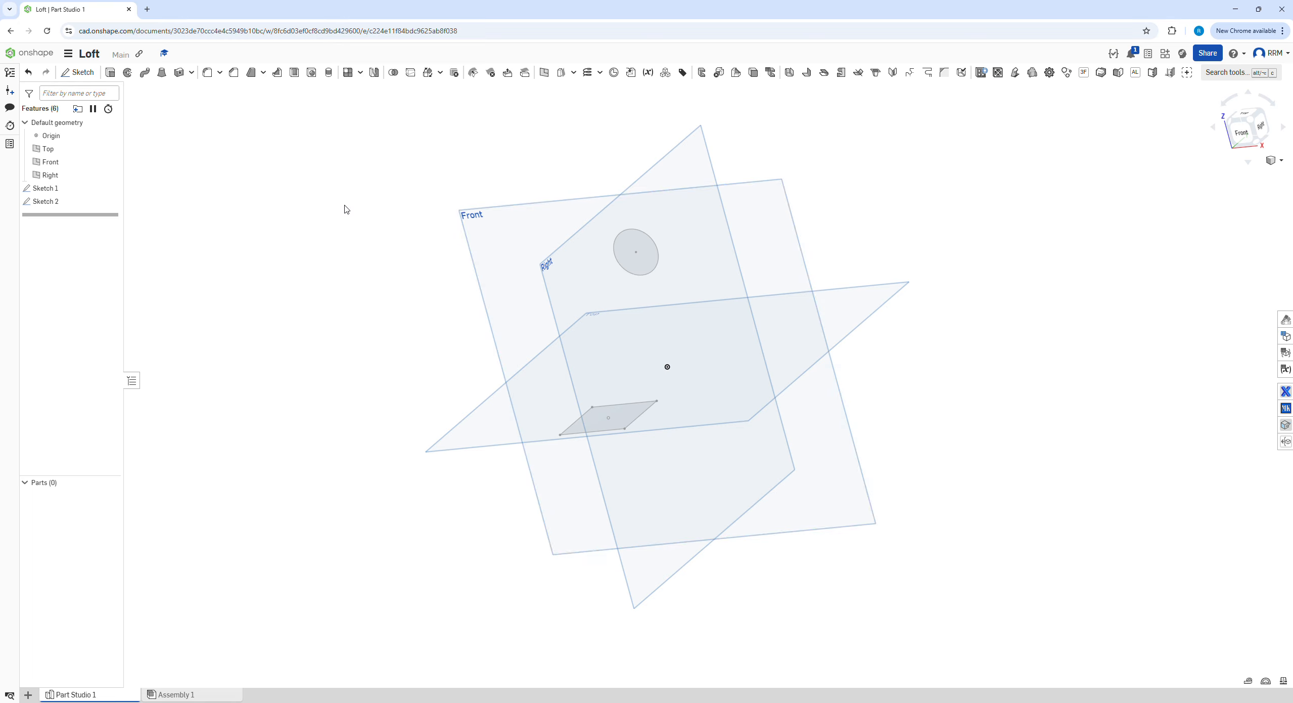
pyautogui.click(162, 72)
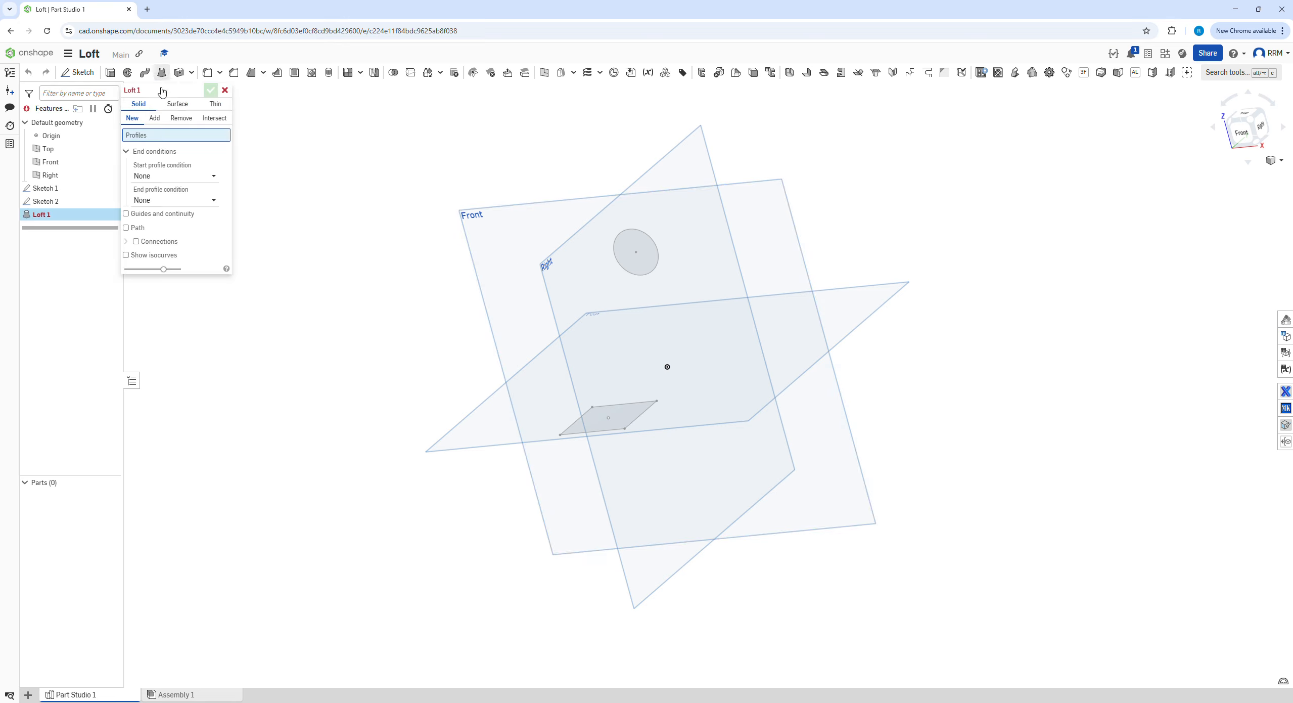
pyautogui.click(631, 411)
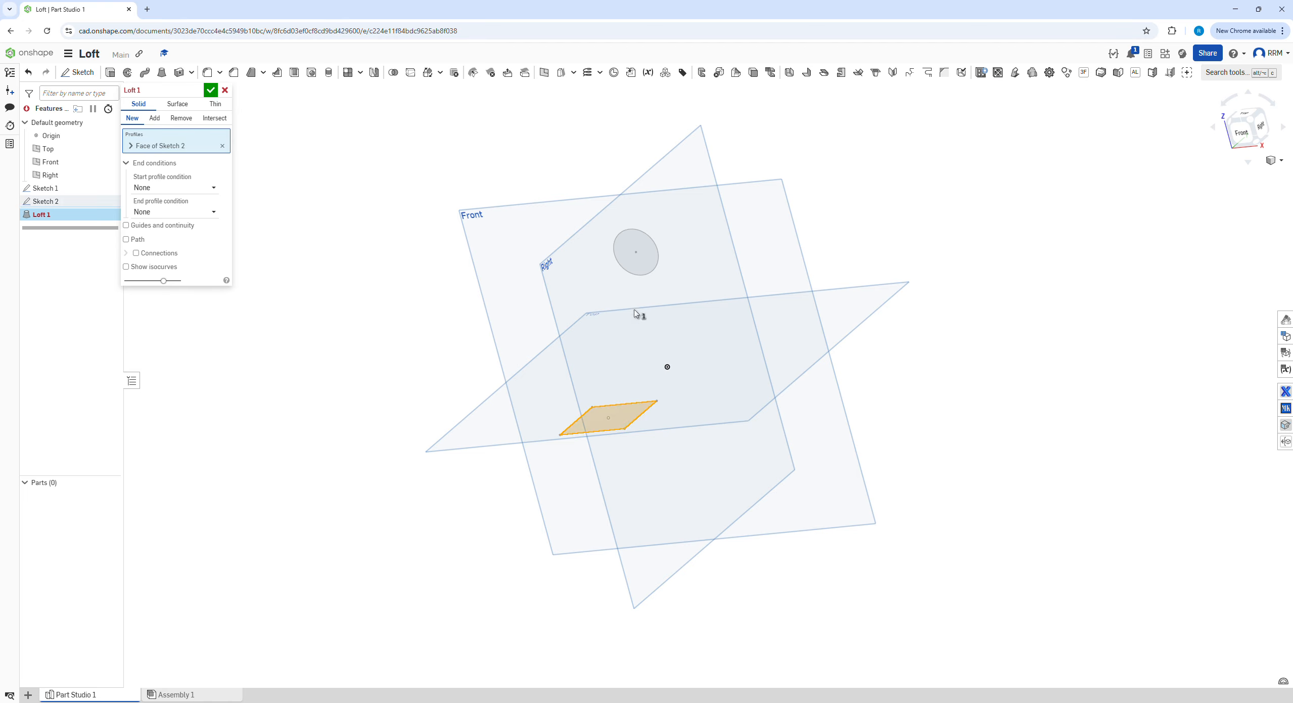
pyautogui.click(648, 259)
pyautogui.moveTo(648, 260); pyautogui.dragTo(690, 370, button='right')
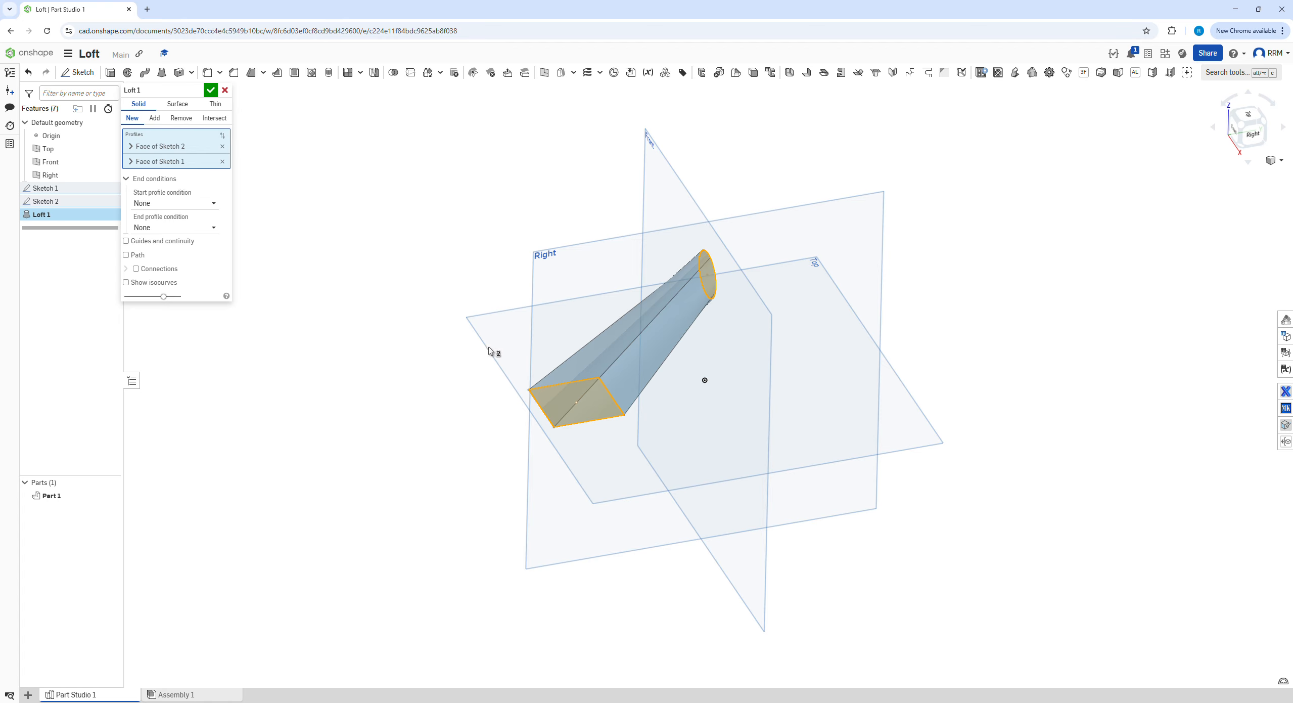
pyautogui.moveTo(676, 358); pyautogui.dragTo(654, 336, button='right')
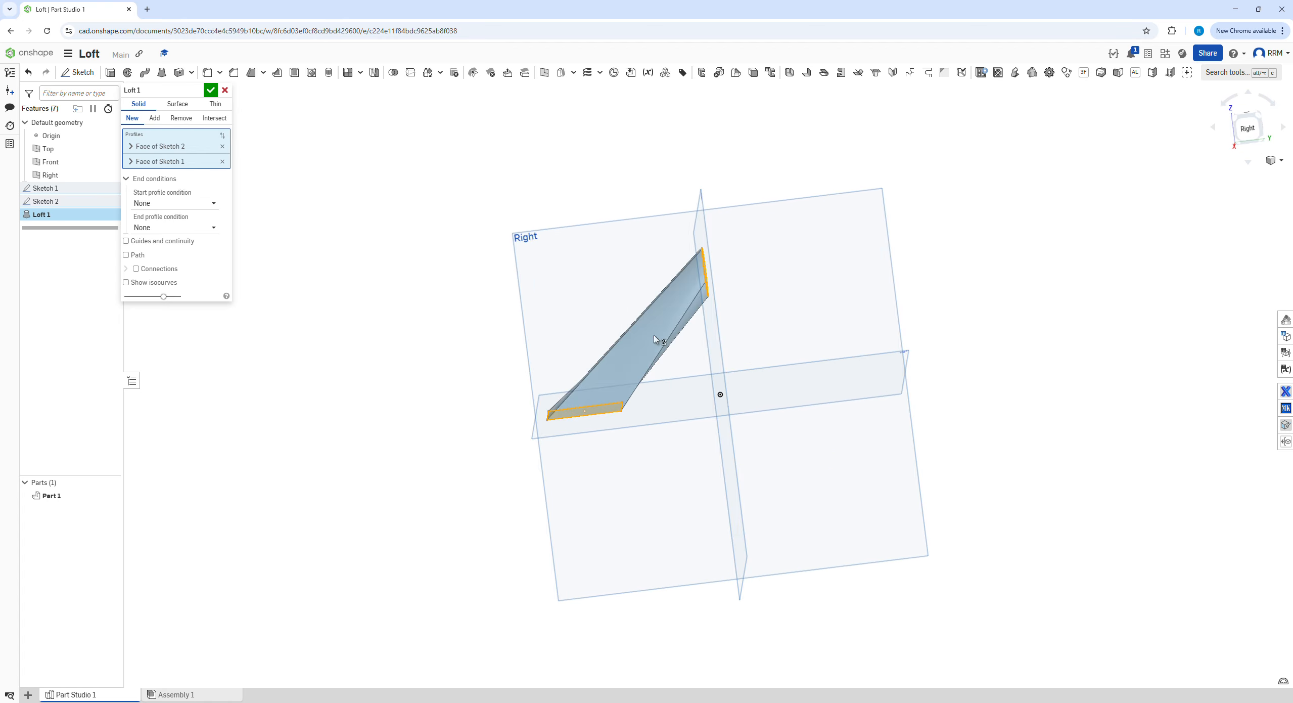
# - Try Normal to profile as both the start and end condition of the loft, inspect the shape and discard the loft
pyautogui.click(204, 202)
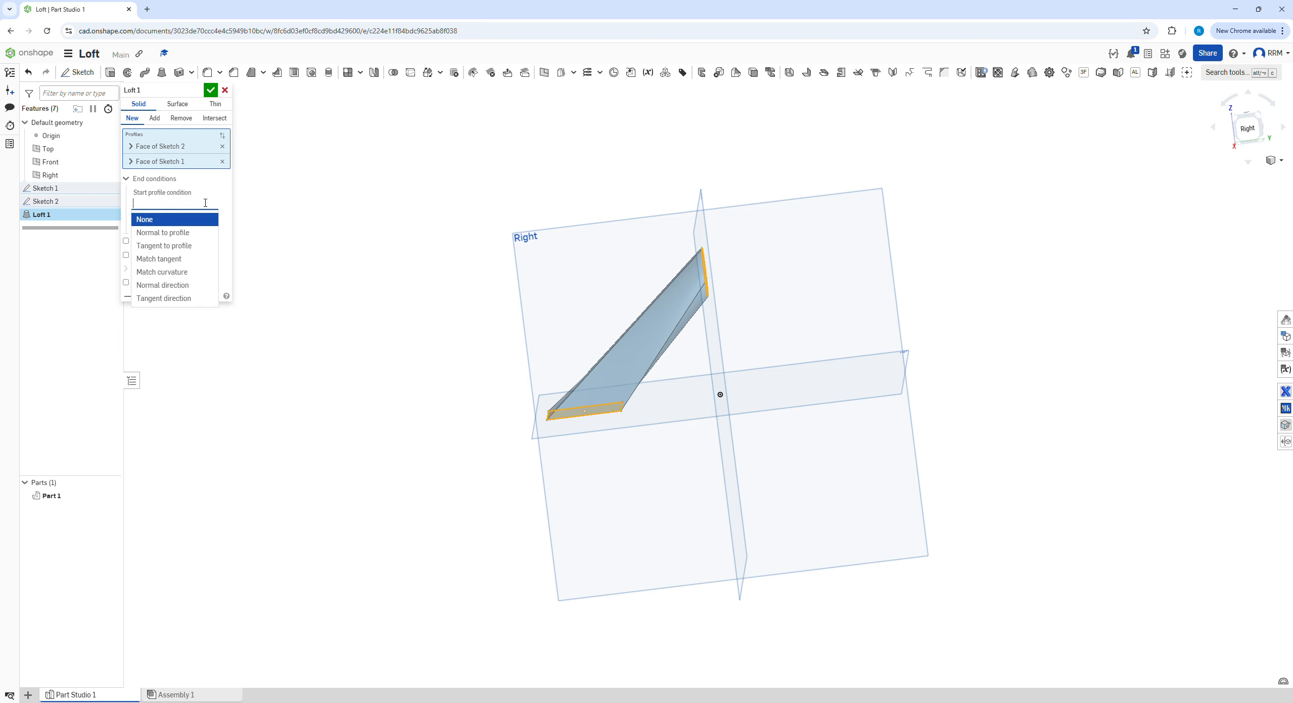
pyautogui.click(198, 234)
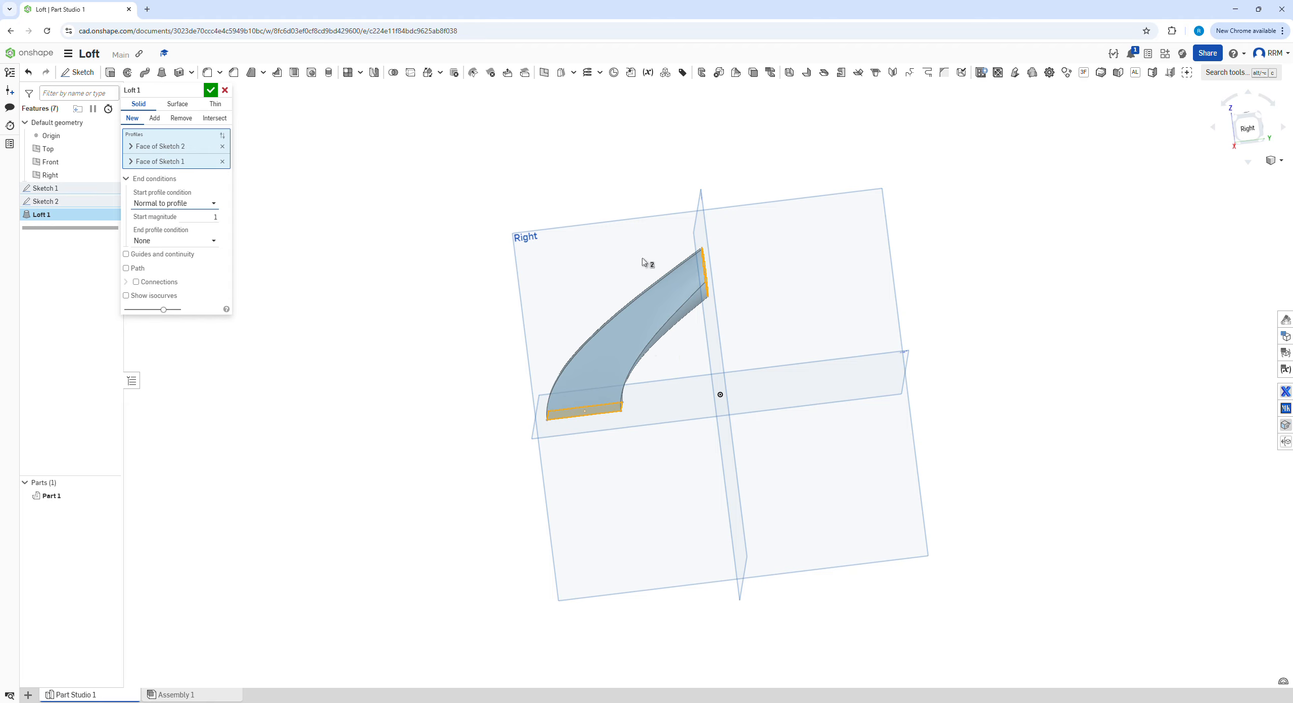
pyautogui.click(190, 243)
pyautogui.click(179, 272)
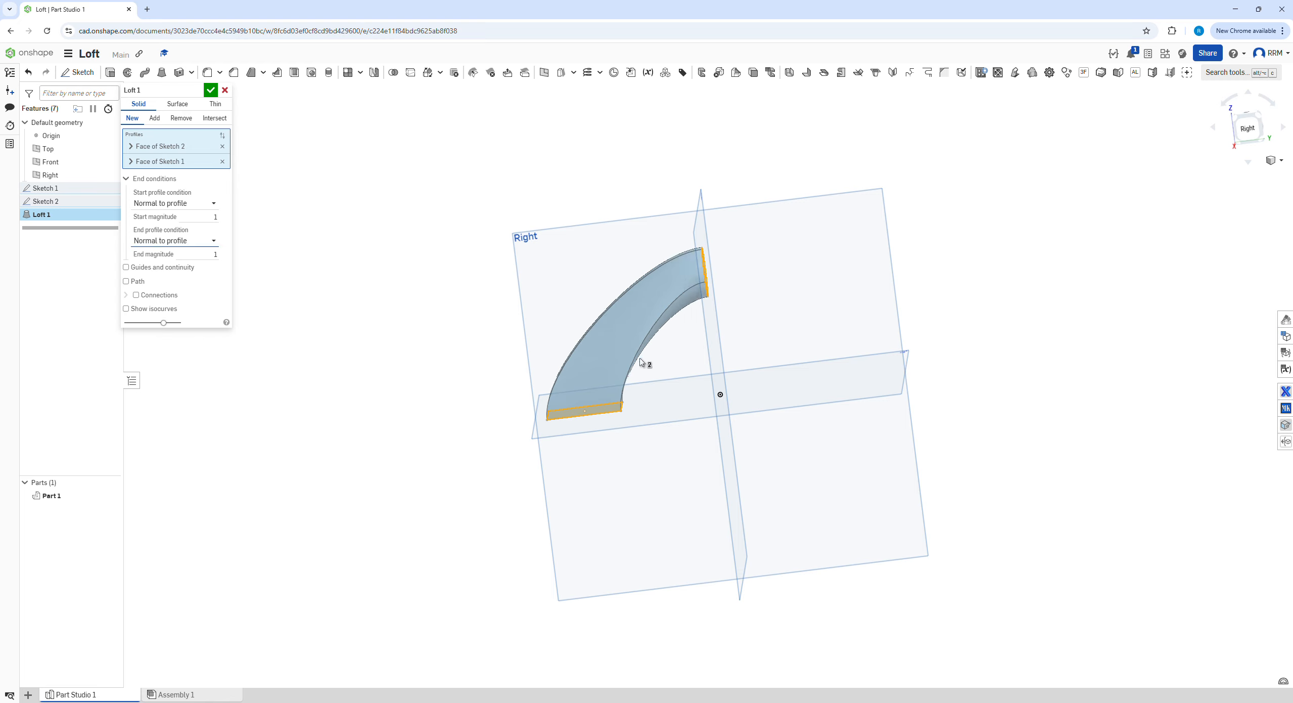
pyautogui.moveTo(661, 285); pyautogui.dragTo(483, 266, button='right')
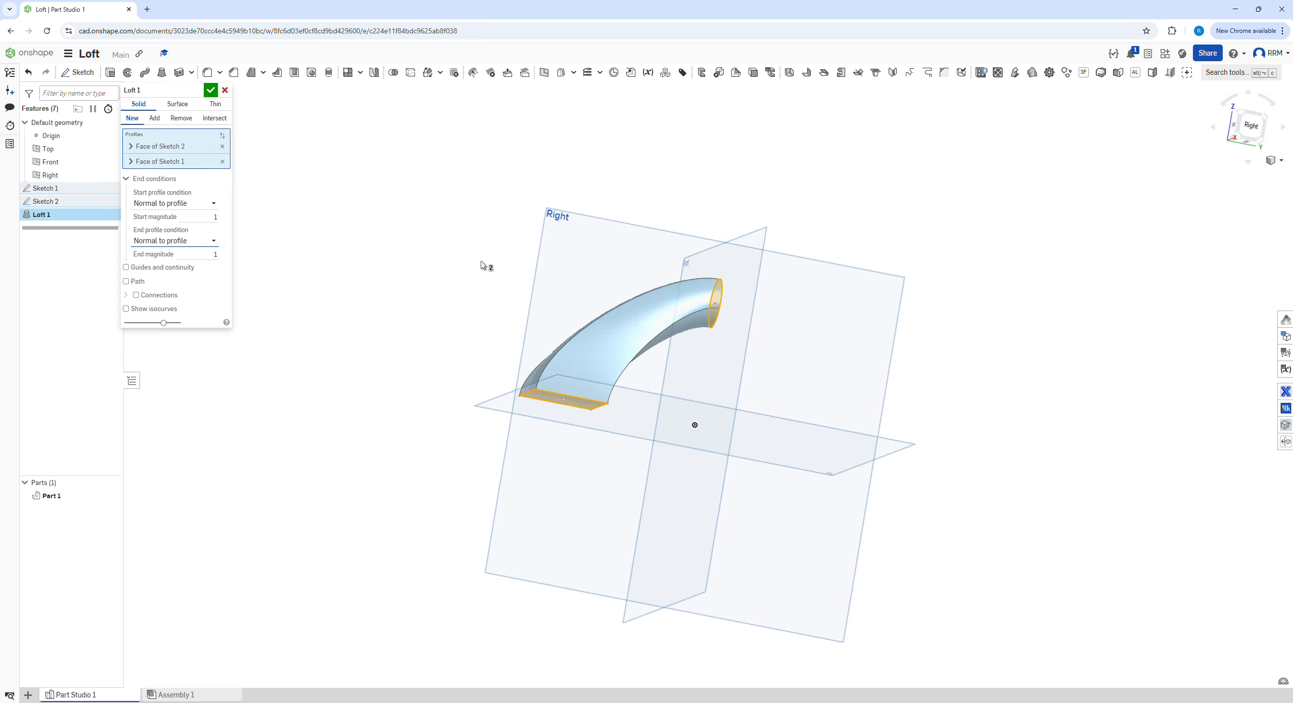
pyautogui.moveTo(706, 330); pyautogui.dragTo(676, 338, button='right')
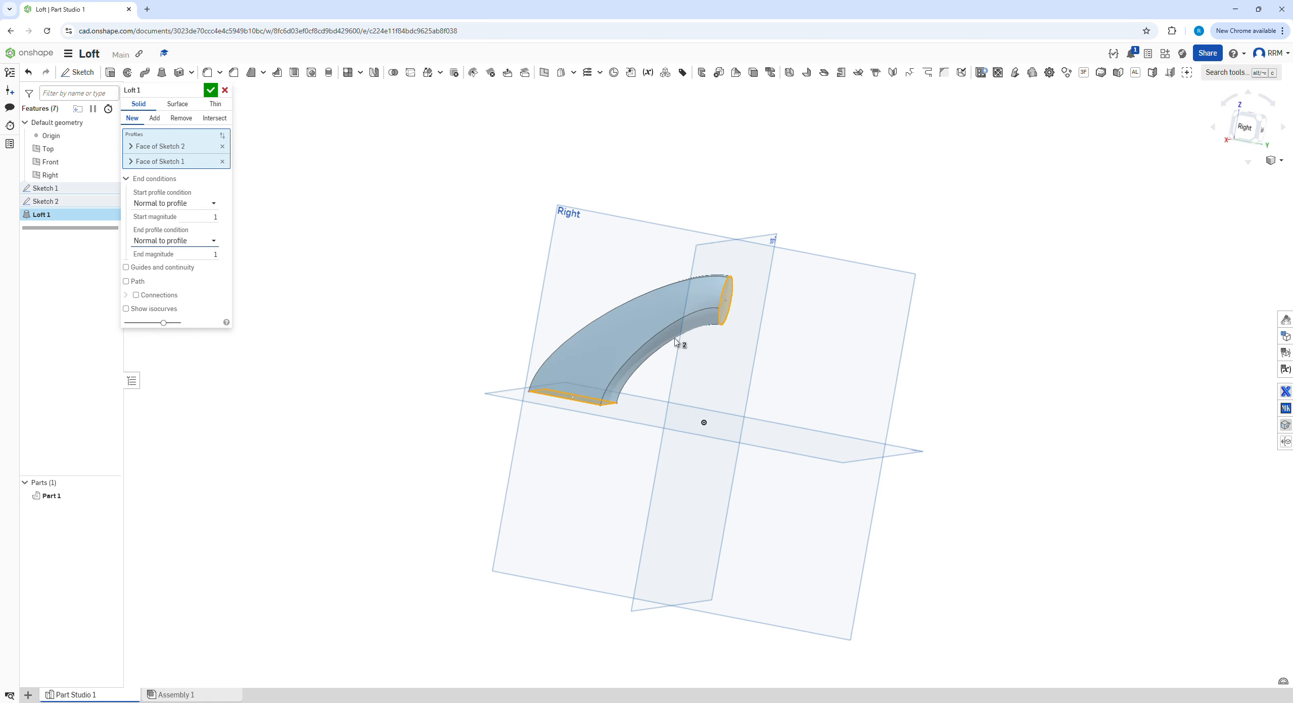
pyautogui.scroll(-2, 728, 336)
pyautogui.scroll(5, 723, 337)
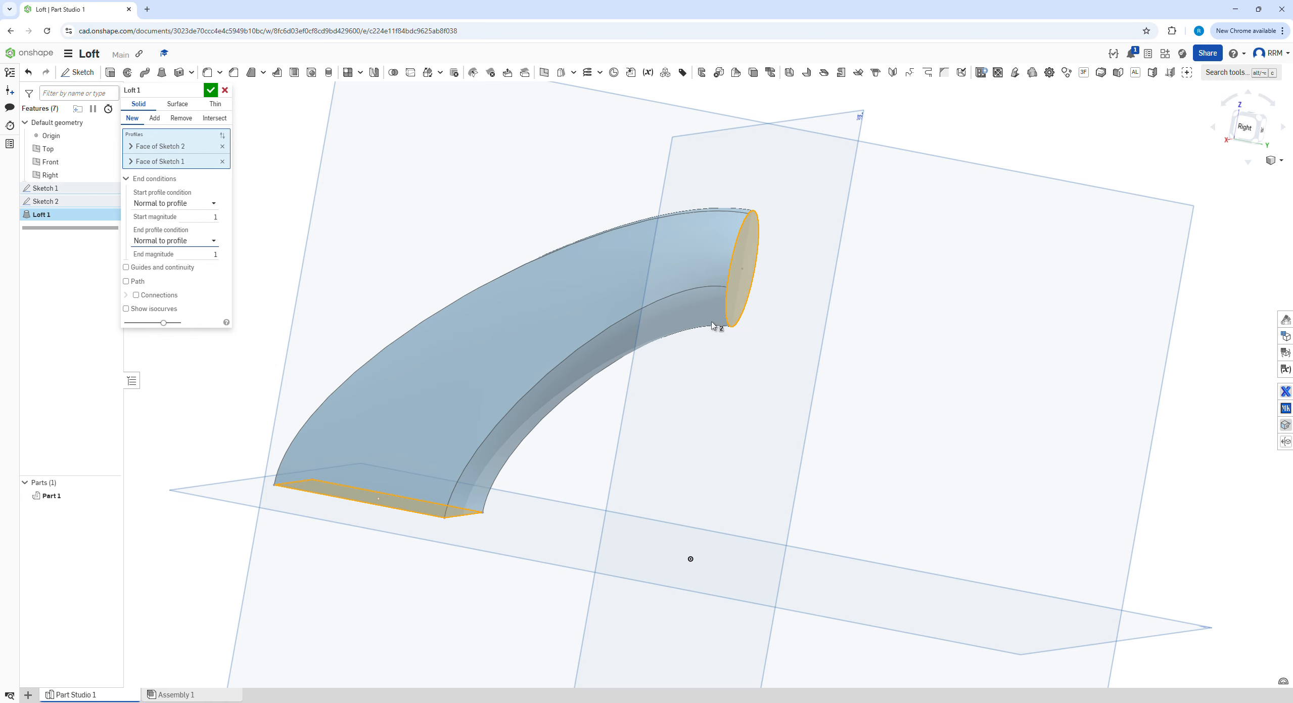
pyautogui.moveTo(539, 303); pyautogui.dragTo(505, 294, button='right')
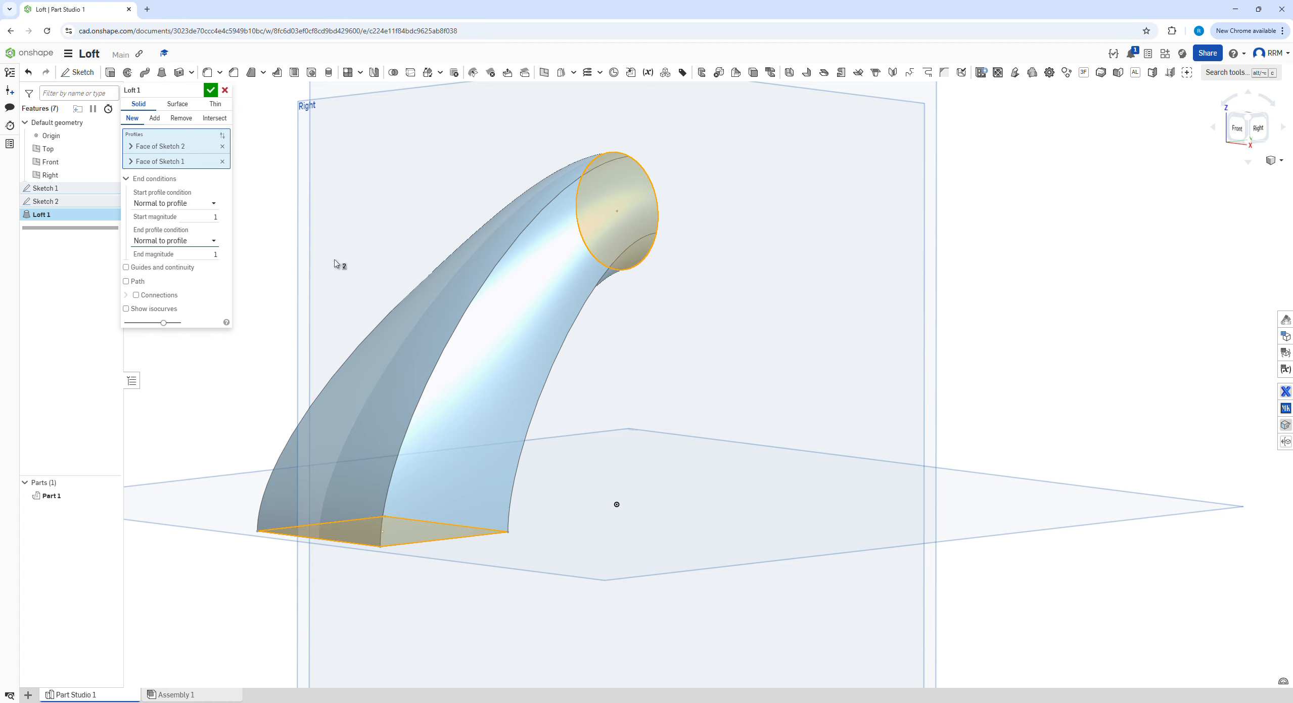
pyautogui.click(225, 90)
# - Start a sketch on the Right plane with the Spline tool active and view the plane head-on
pyautogui.scroll(3, 394, 313)
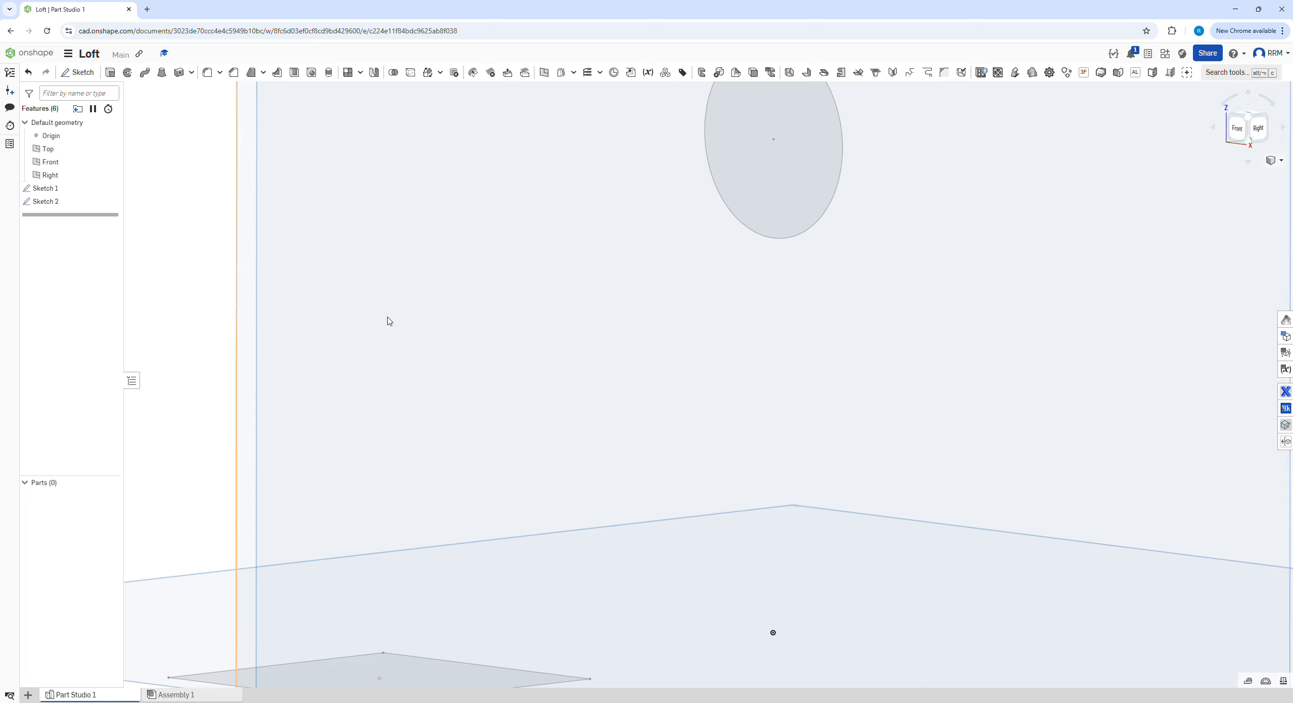
pyautogui.scroll(-8, 394, 313)
pyautogui.moveTo(268, 225); pyautogui.dragTo(263, 240, button='right')
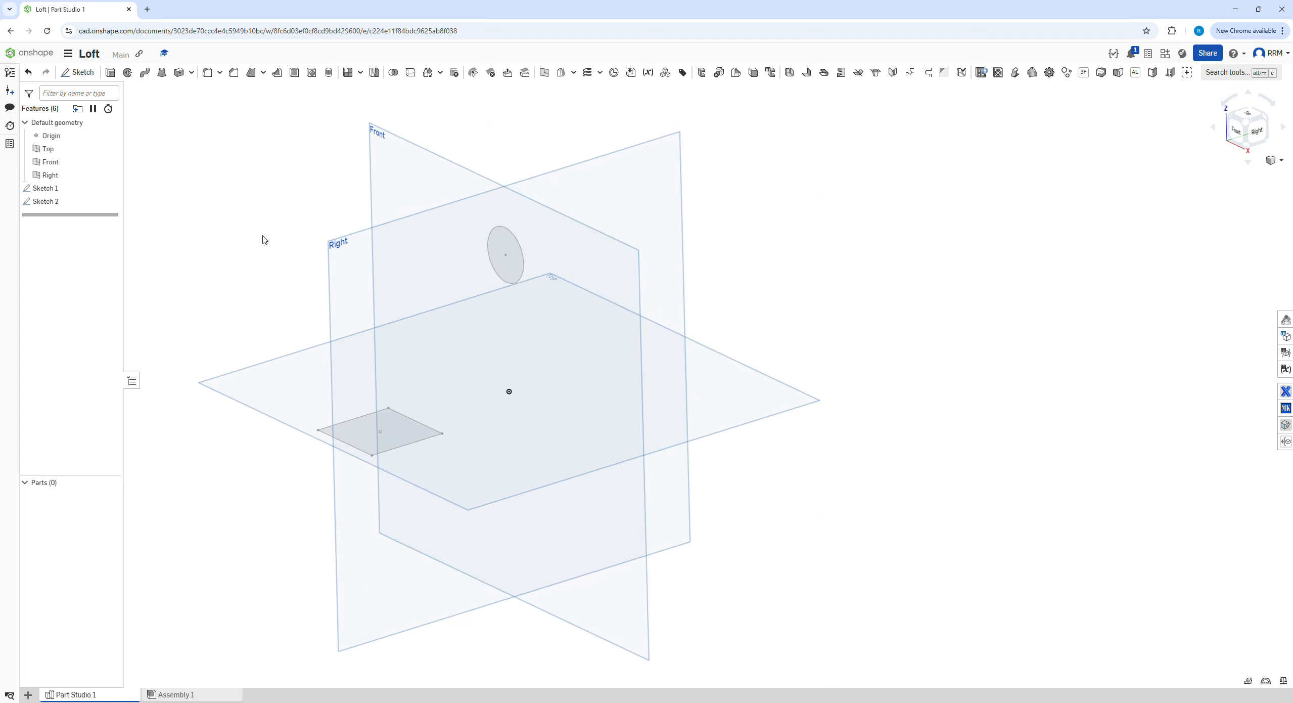
pyautogui.click(369, 272)
pyautogui.click(86, 72)
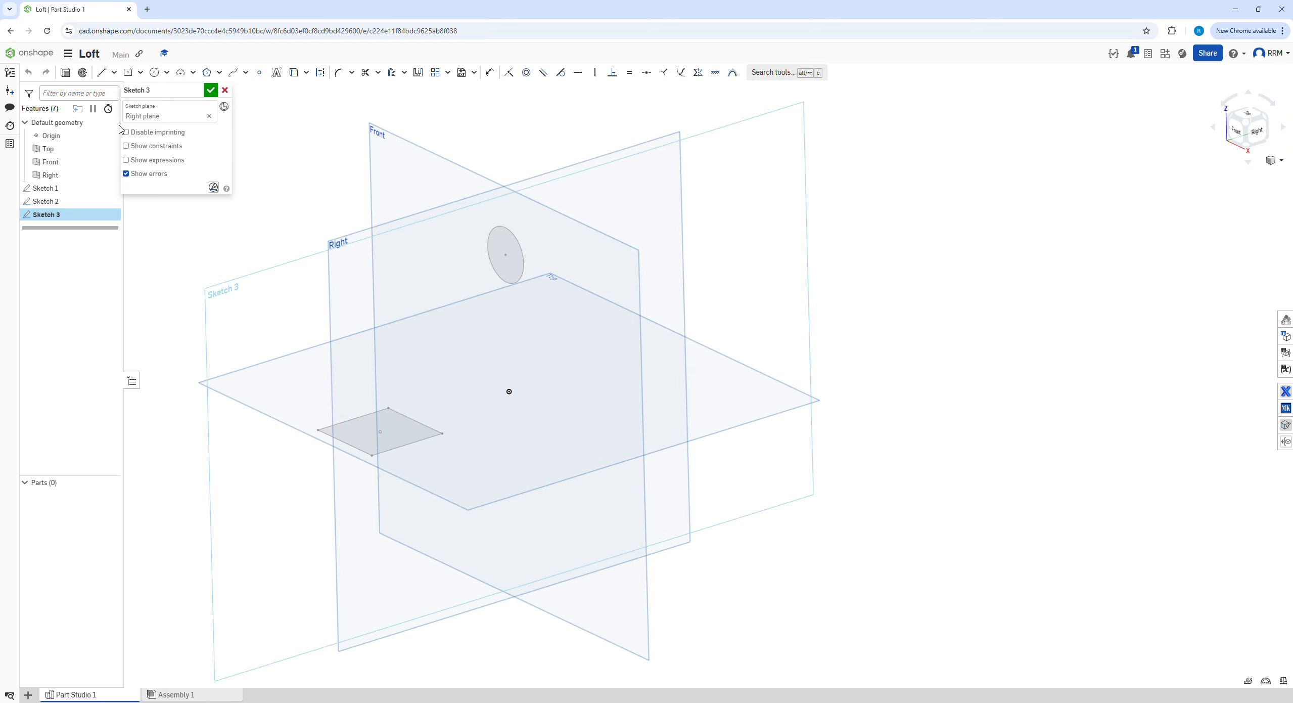
pyautogui.click(234, 73)
pyautogui.press('n')
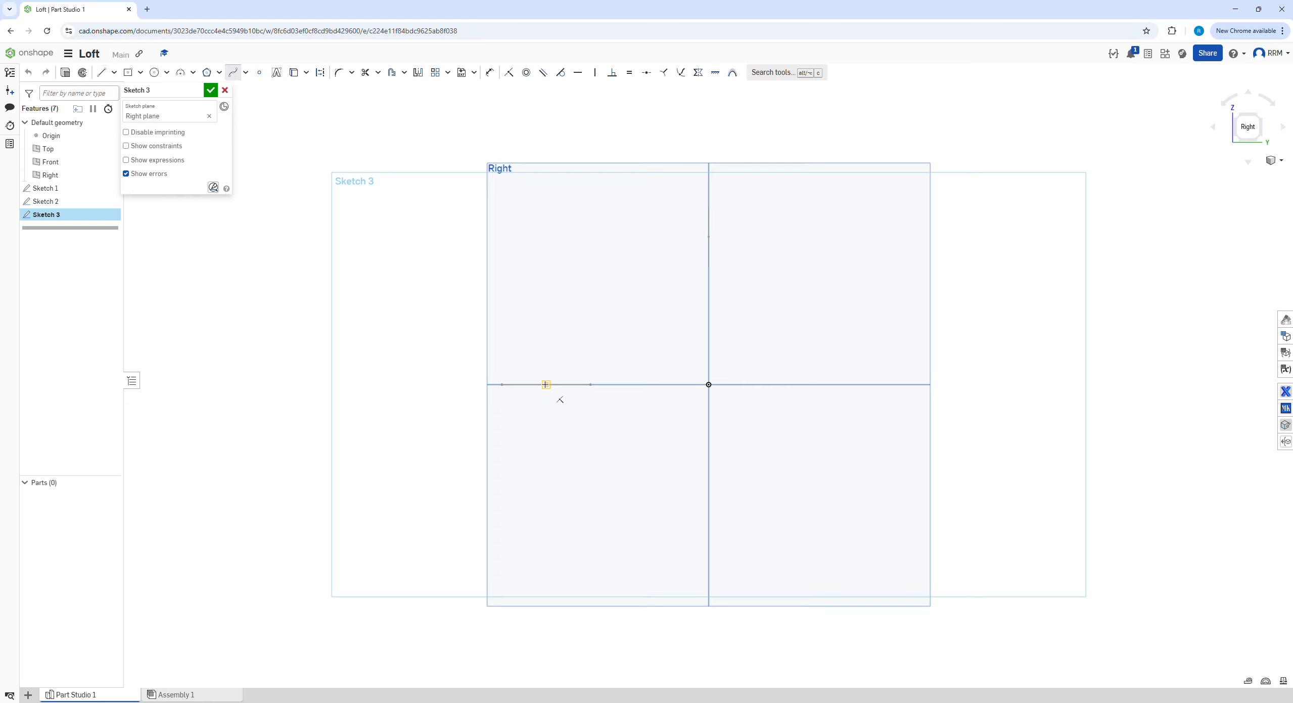
pyautogui.moveTo(559, 351); pyautogui.dragTo(560, 381, button='right')
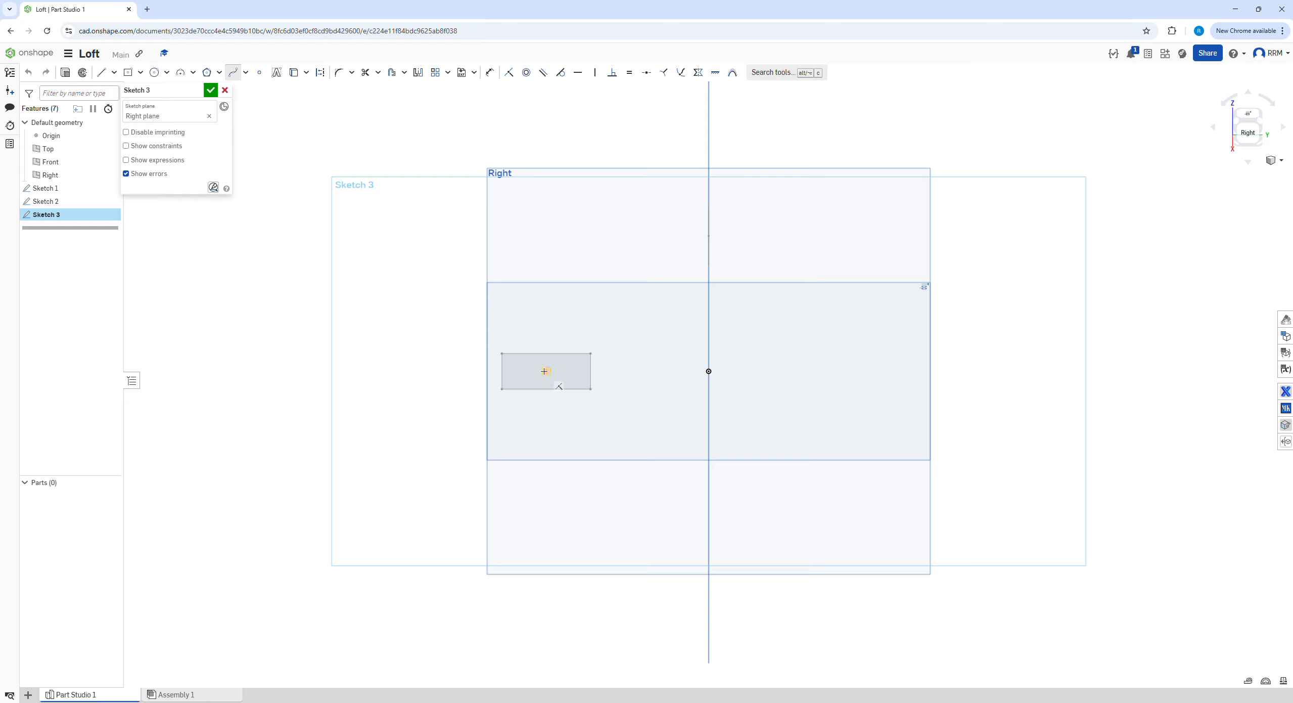
pyautogui.press('n')
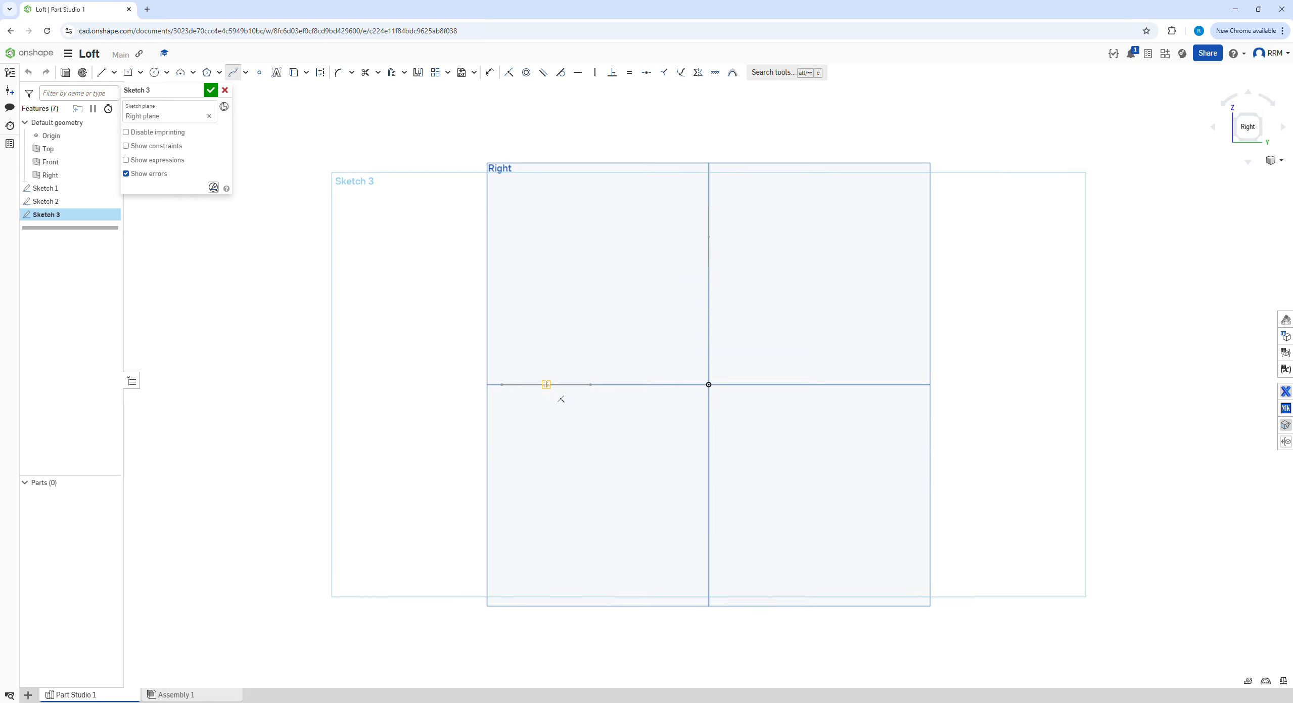
# - Draw a spline from the square's center through three intermediate points to the circle's center
pyautogui.click(547, 343)
pyautogui.doubleClick(574, 332)
pyautogui.click(591, 329)
pyautogui.click(620, 280)
pyautogui.moveTo(679, 240); pyautogui.dragTo(699, 242, button='right')
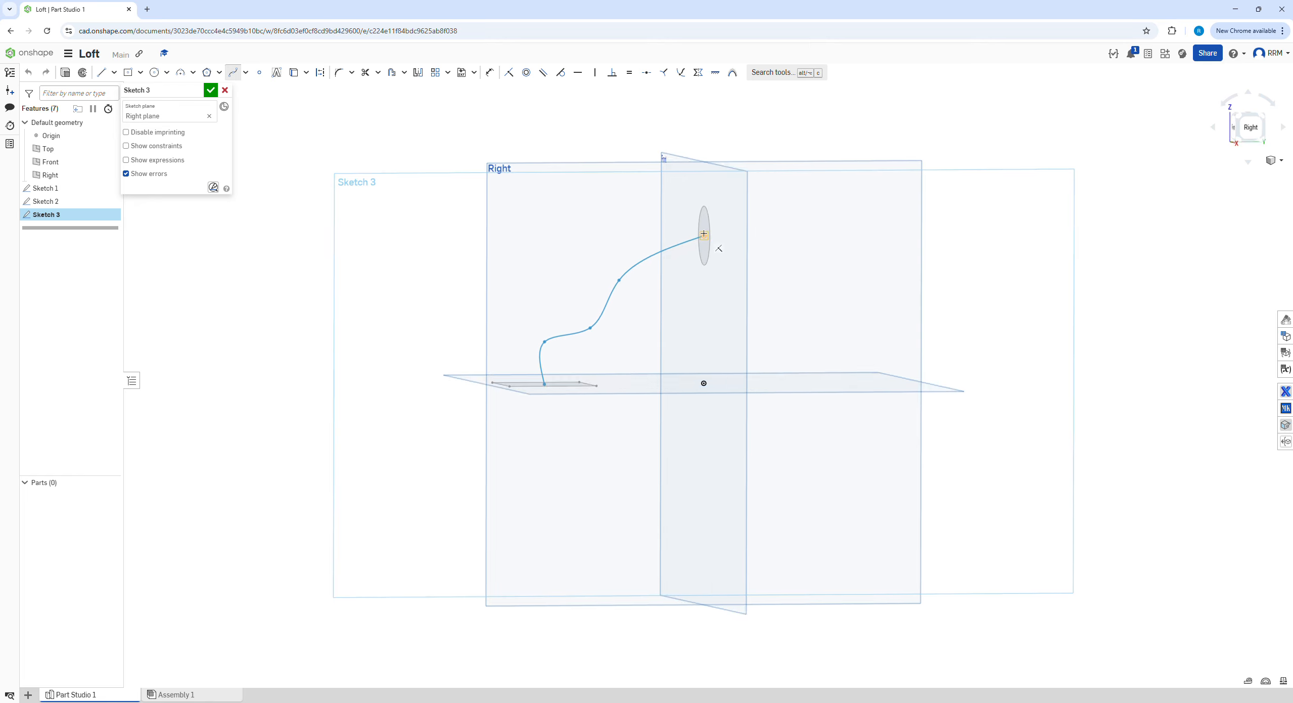
pyautogui.doubleClick(704, 234)
pyautogui.press('Escape')
# - Reshape the spline by moving its intermediate points and start handle so it rises from the square and bends smoothly toward the circle
pyautogui.moveTo(591, 328); pyautogui.dragTo(586, 302)
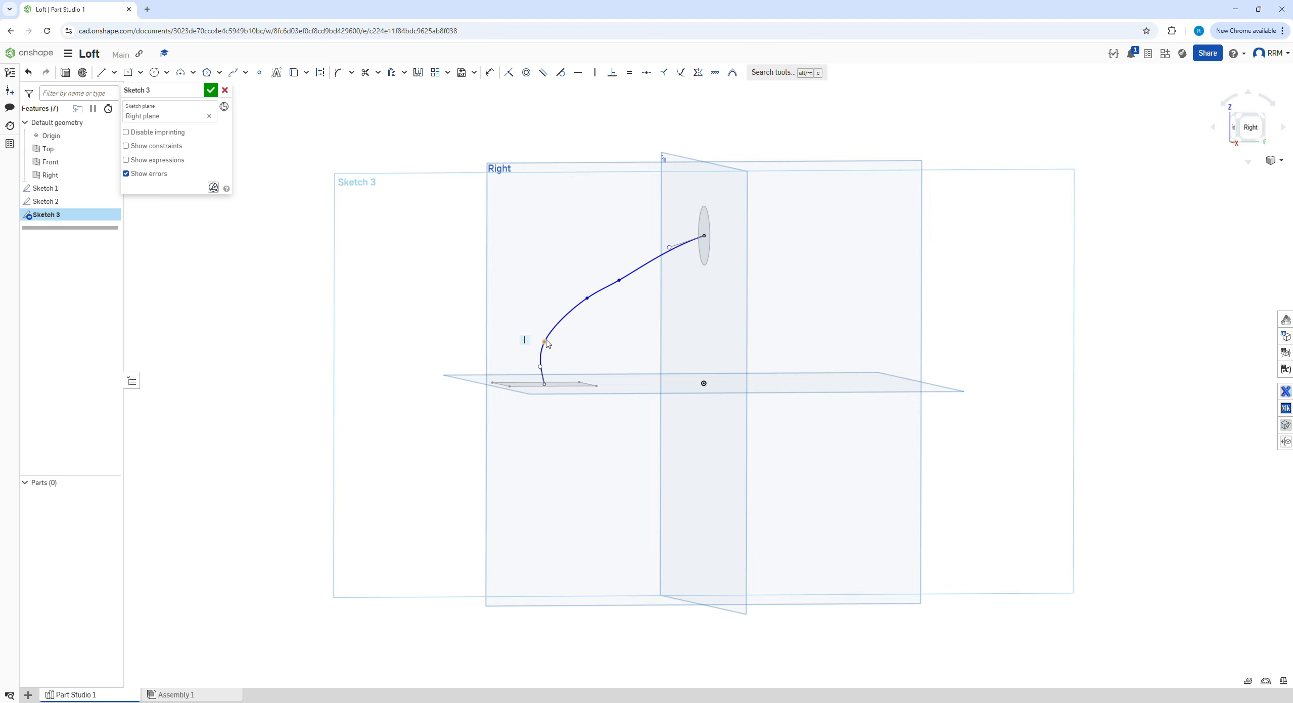
pyautogui.moveTo(545, 342); pyautogui.dragTo(544, 316)
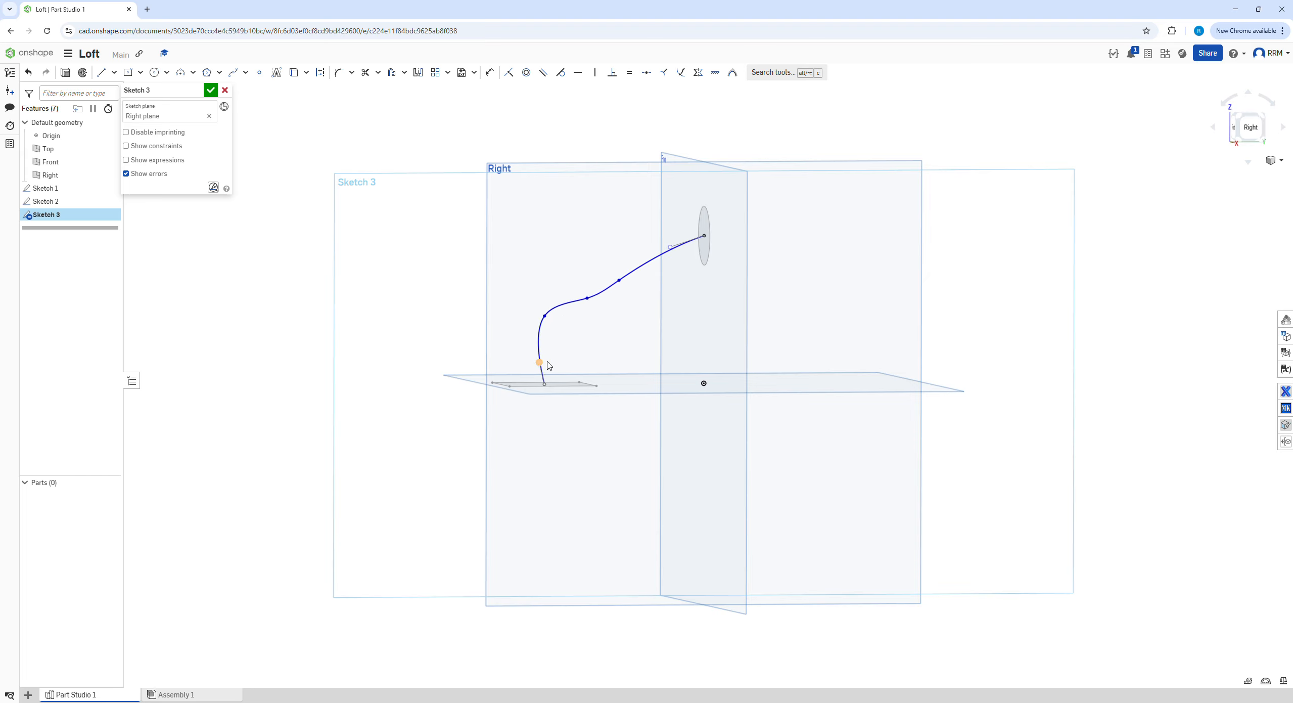
pyautogui.moveTo(547, 361); pyautogui.dragTo(545, 357)
pyautogui.moveTo(587, 298); pyautogui.dragTo(642, 262)
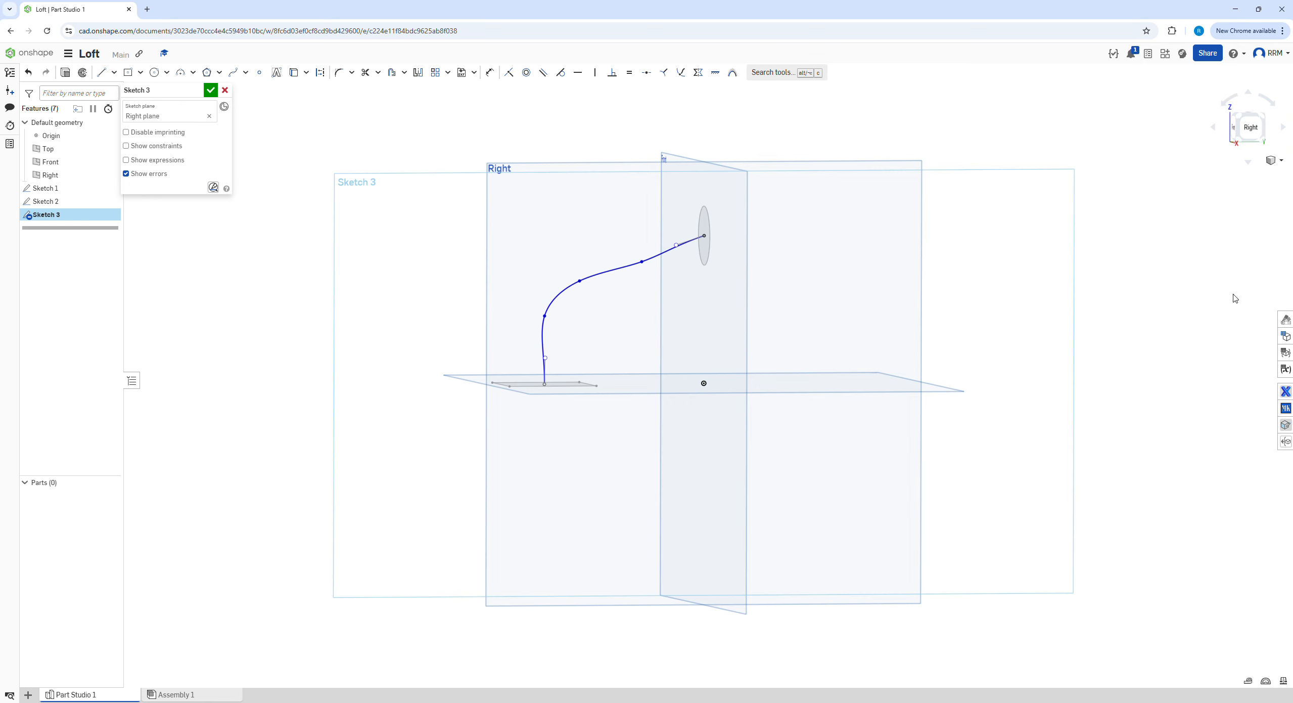
# - Check the spline against the square and circle in 3D and finish the sketch on the Right plane
pyautogui.moveTo(1200, 300); pyautogui.dragTo(598, 358, button='right')
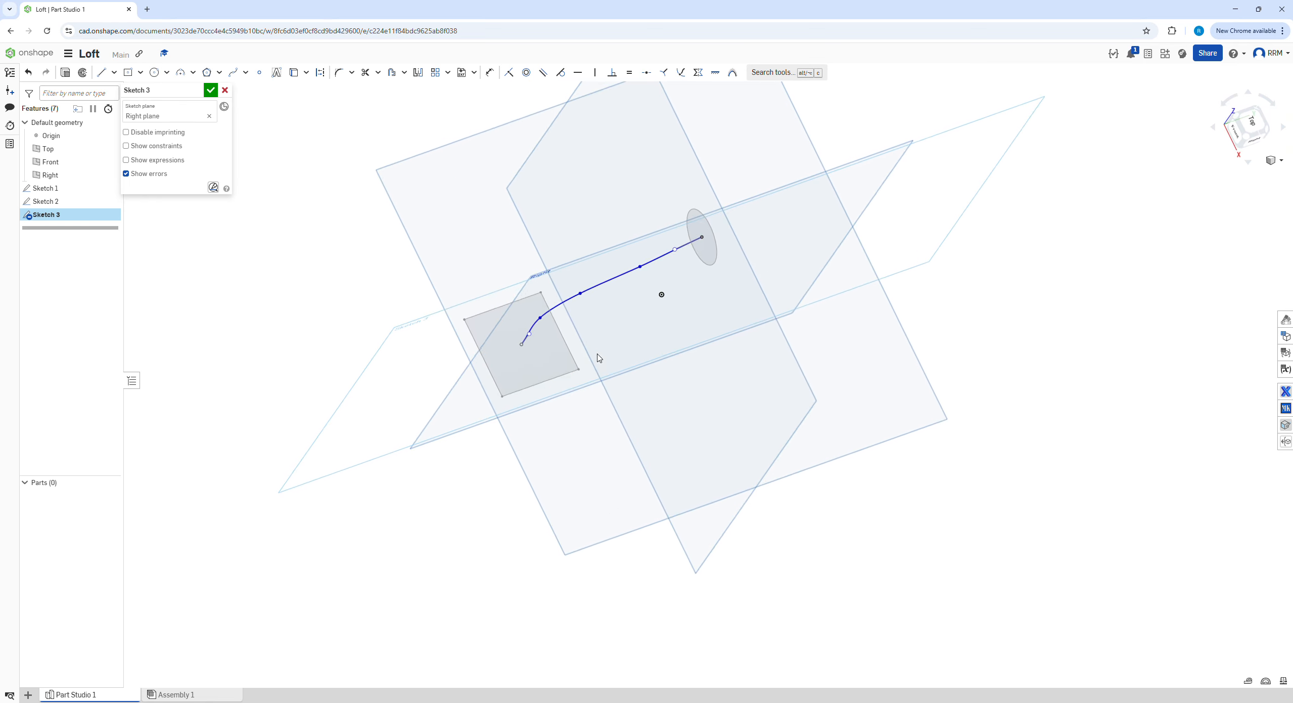
pyautogui.moveTo(708, 334); pyautogui.dragTo(665, 265, button='right')
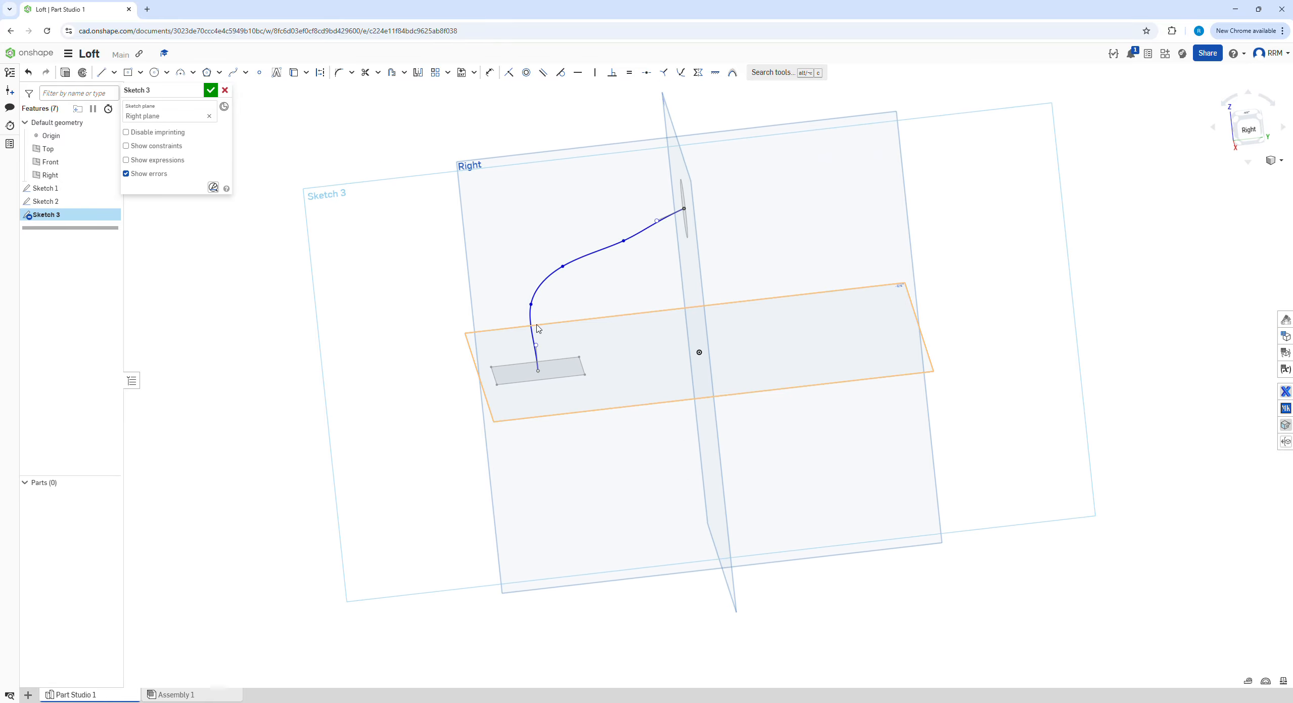
pyautogui.click(211, 90)
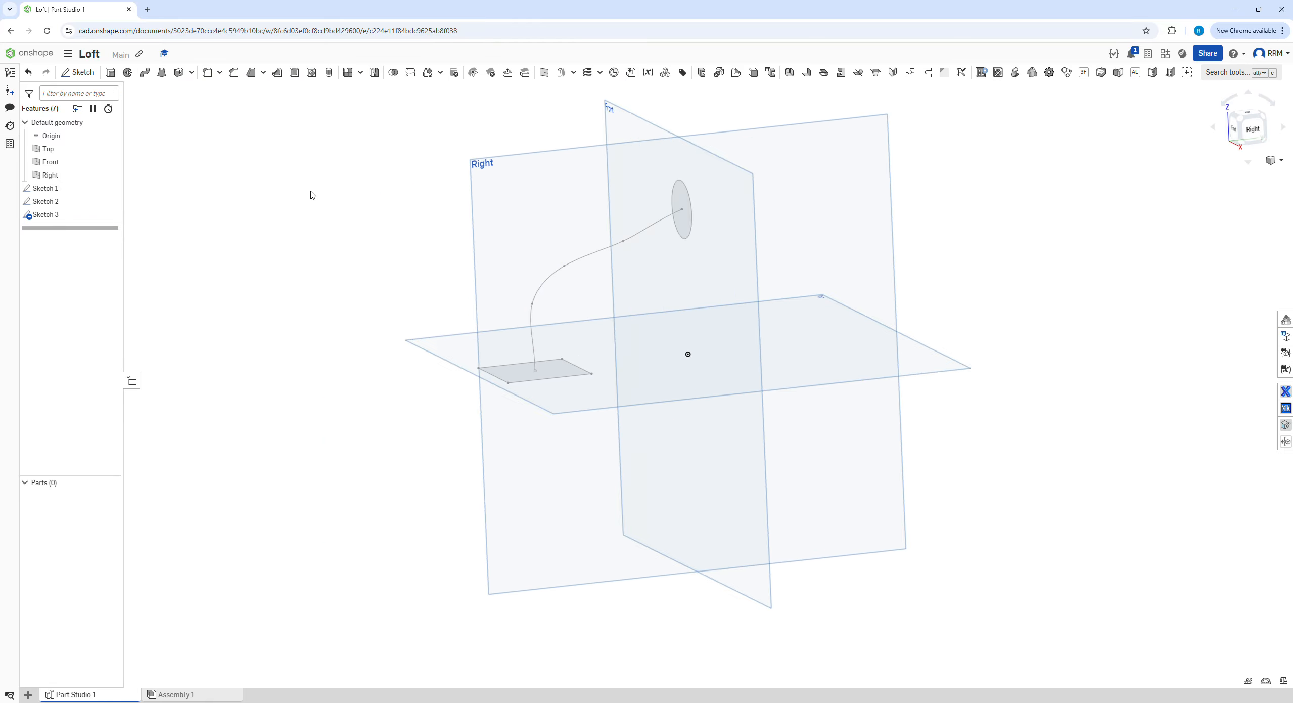
# - Create a new solid loft from the square to the circle, using the spline as its path with a section count of 5
pyautogui.click(163, 74)
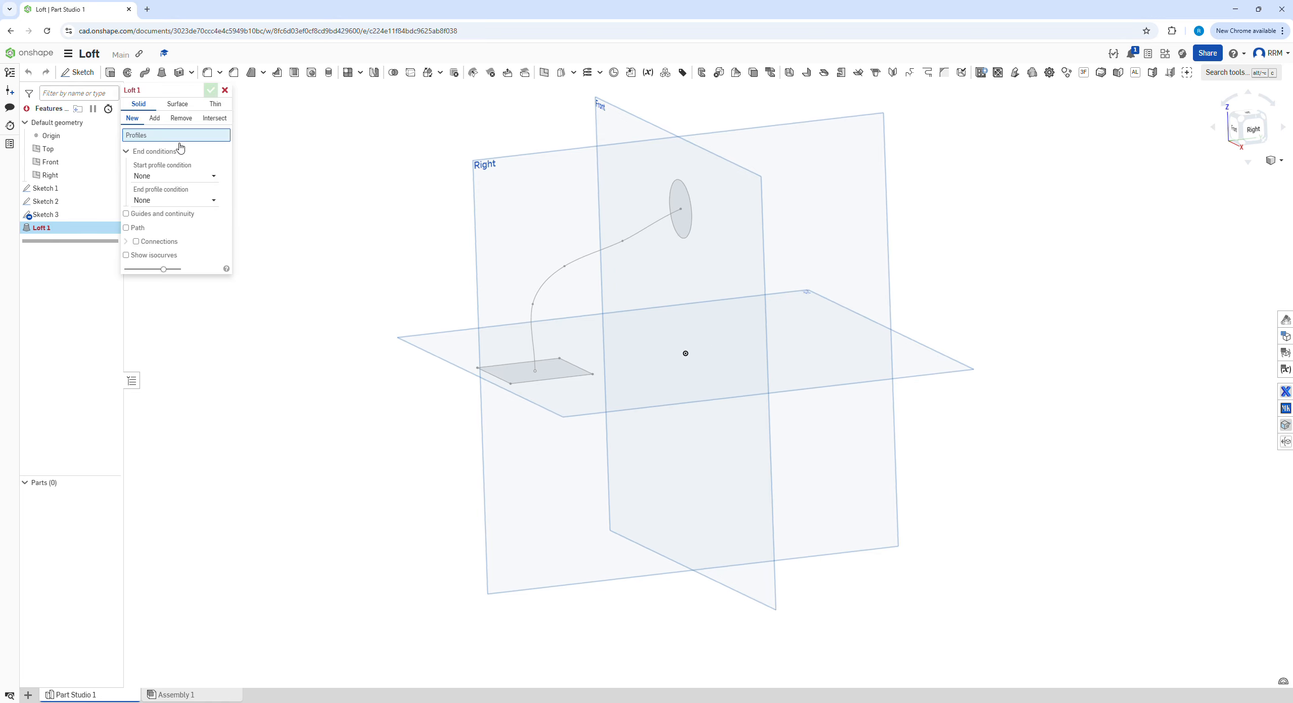
pyautogui.click(509, 375)
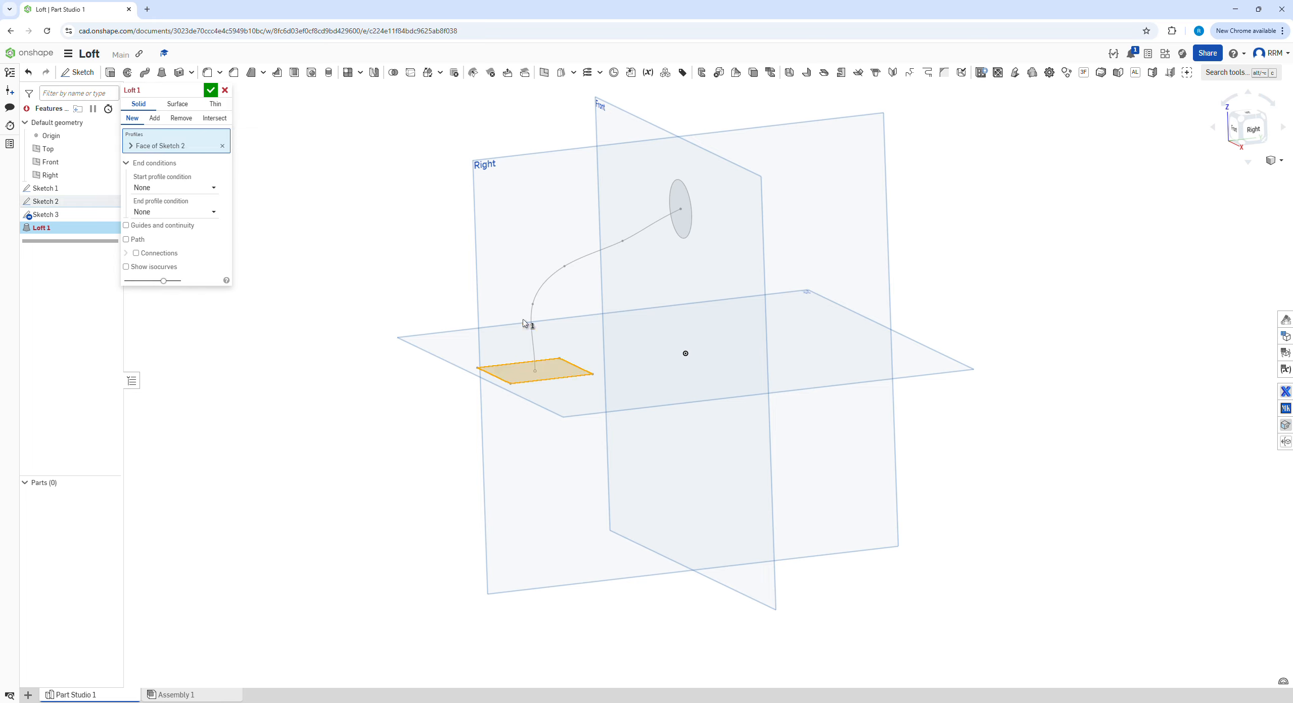
pyautogui.click(684, 201)
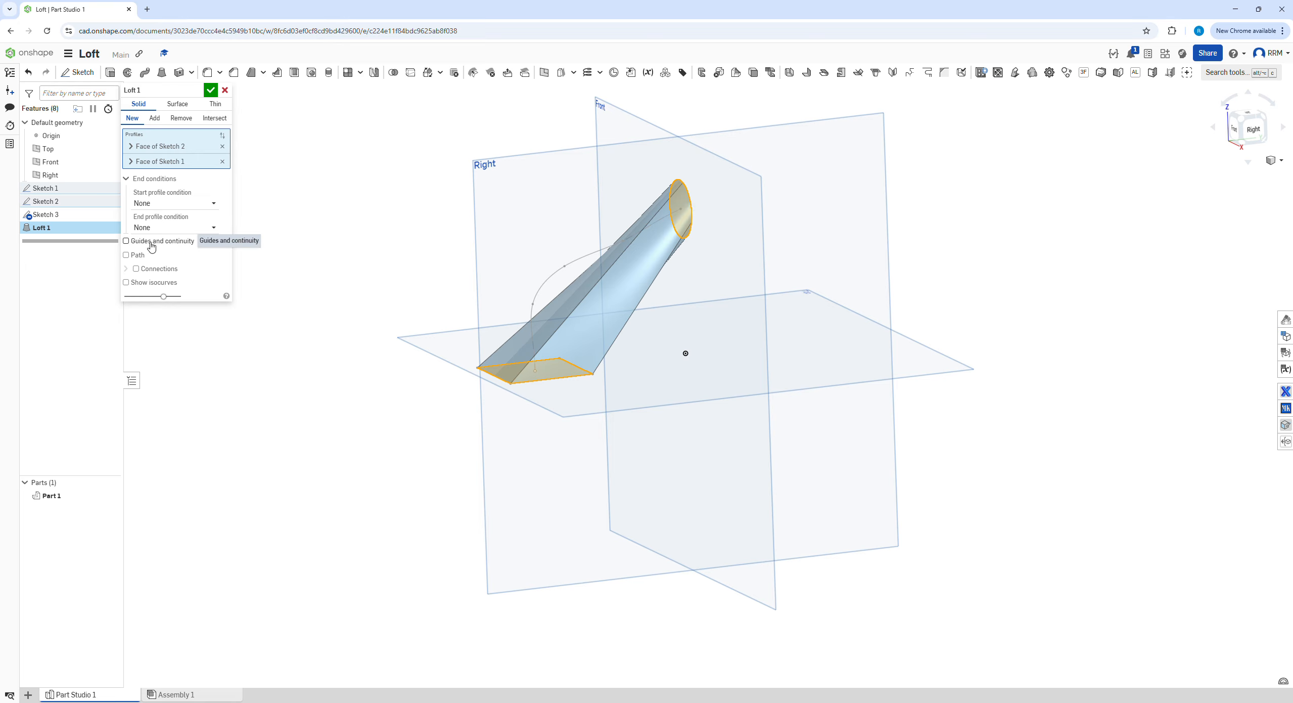
pyautogui.click(139, 255)
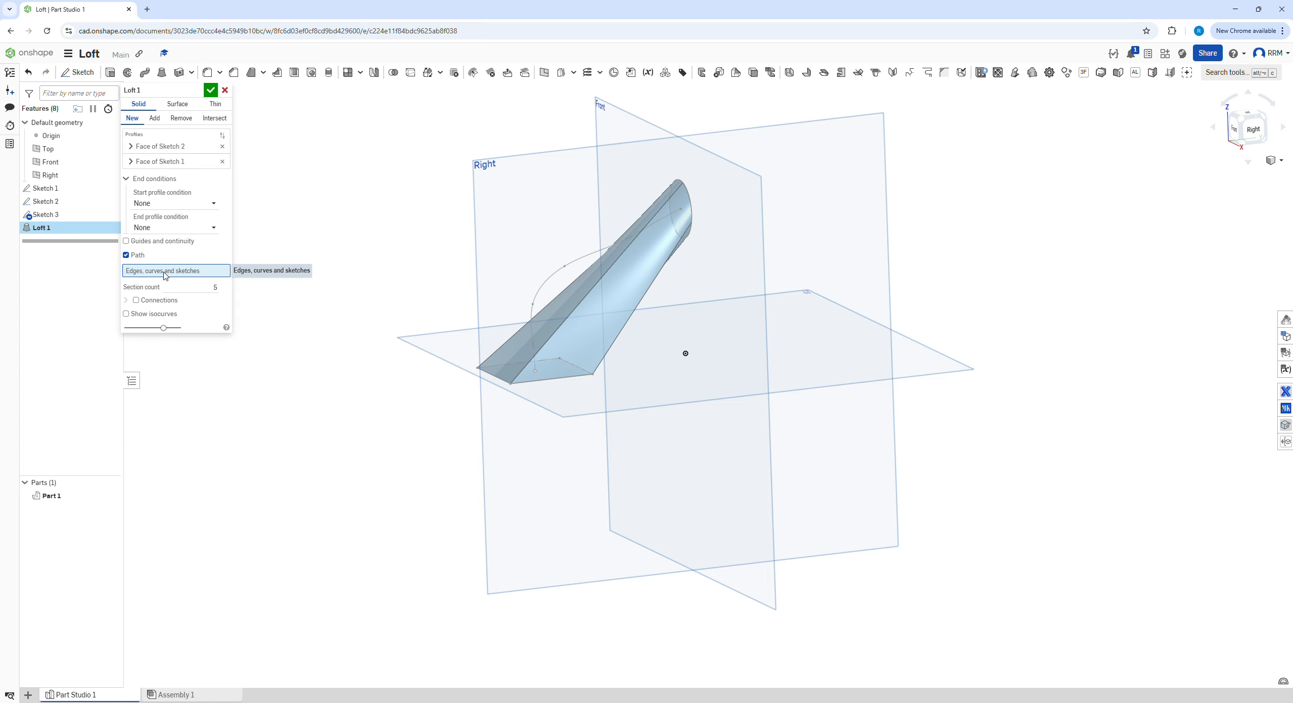
pyautogui.click(560, 276)
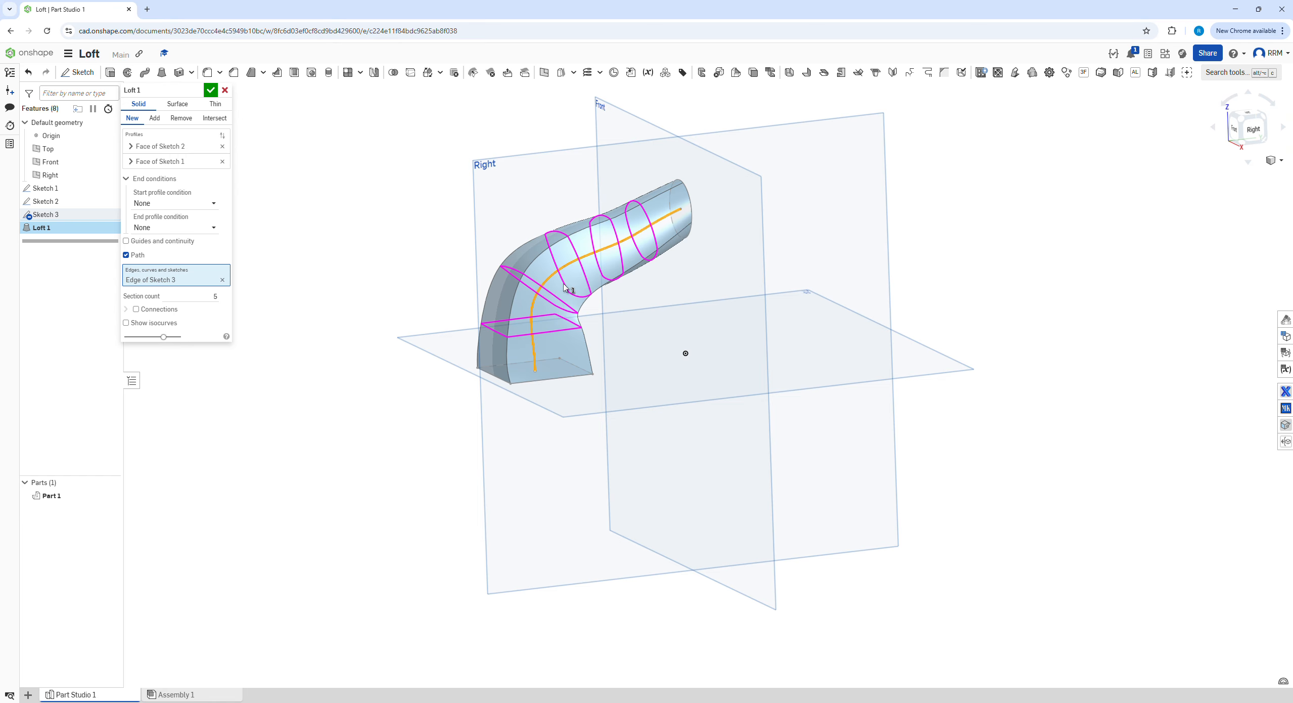
pyautogui.moveTo(667, 357); pyautogui.dragTo(540, 382, button='right')
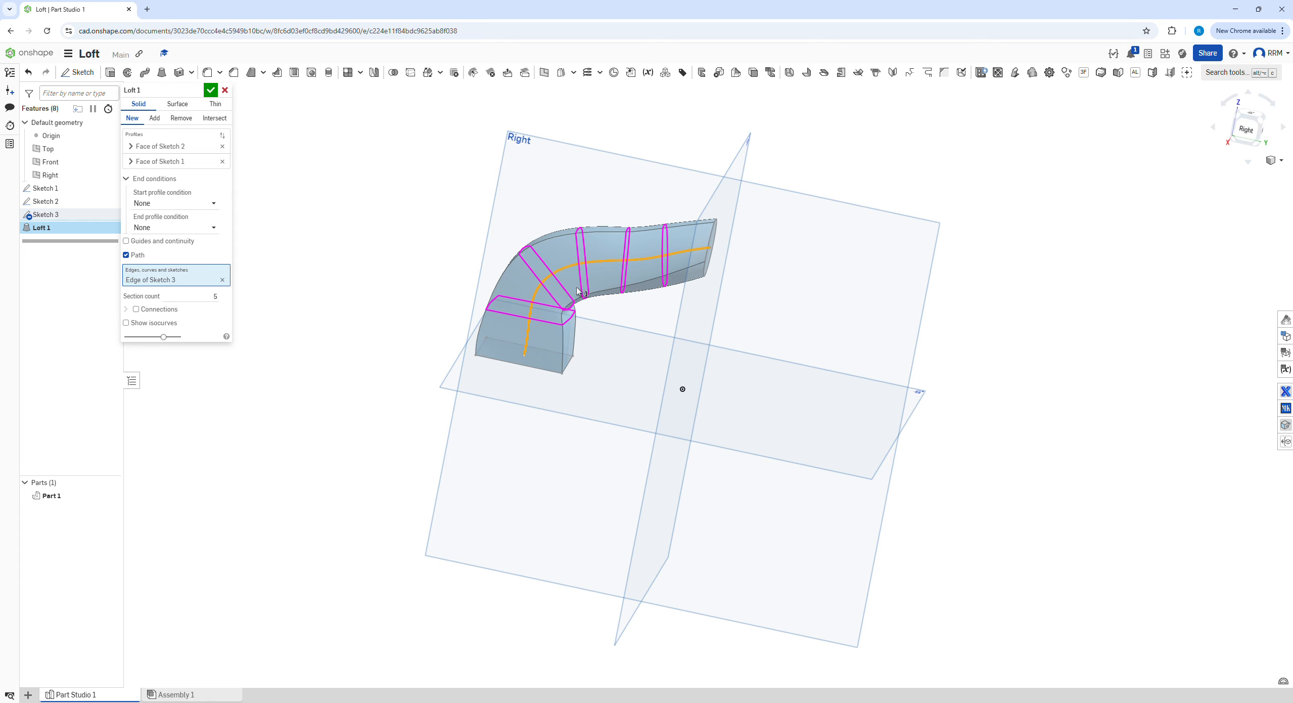
pyautogui.click(210, 90)
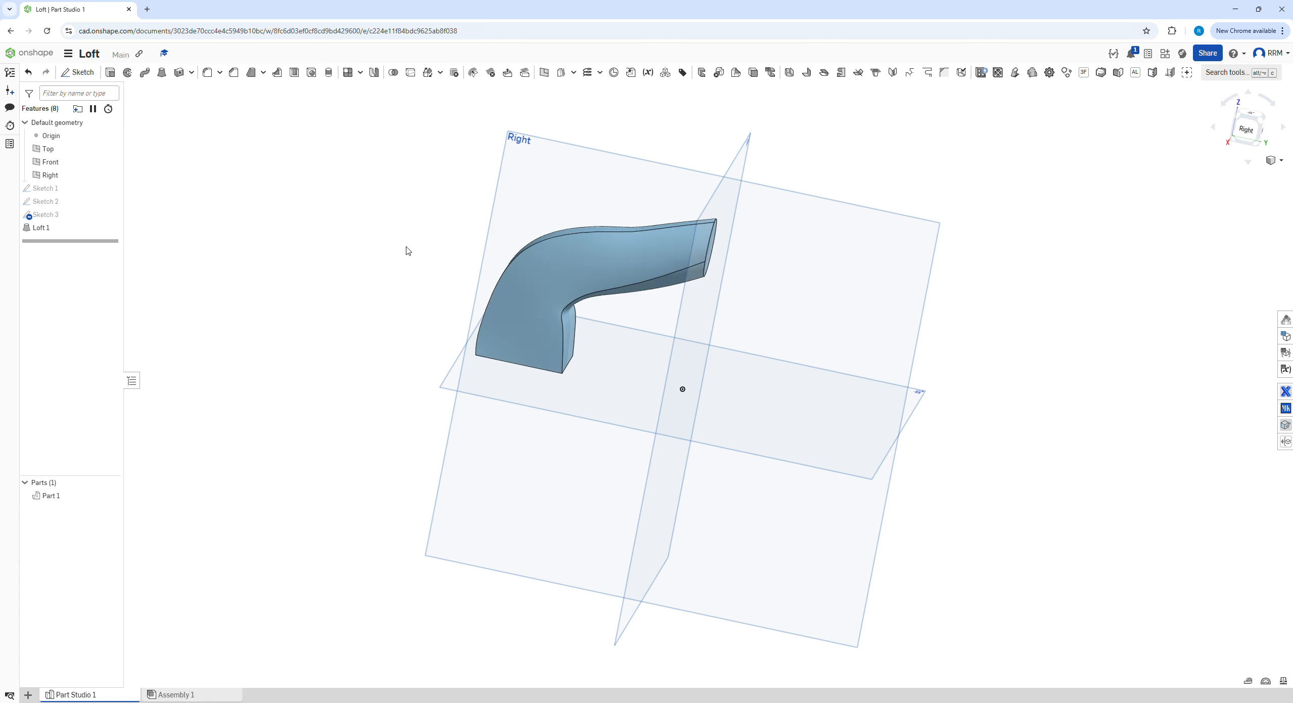
# - Reopen the loft, try Normal to profile as the start profile condition, and return it to None
pyautogui.moveTo(407, 250)
pyautogui.mouseDown(button='right')
pyautogui.moveTo(334, 280)
pyautogui.moveTo(320, 347)
pyautogui.moveTo(366, 347)
pyautogui.moveTo(334, 222)
pyautogui.moveTo(238, 279)
pyautogui.moveTo(323, 259)
pyautogui.moveTo(394, 268)
pyautogui.mouseUp(button='right')
pyautogui.moveTo(484, 308); pyautogui.dragTo(399, 309, button='right')
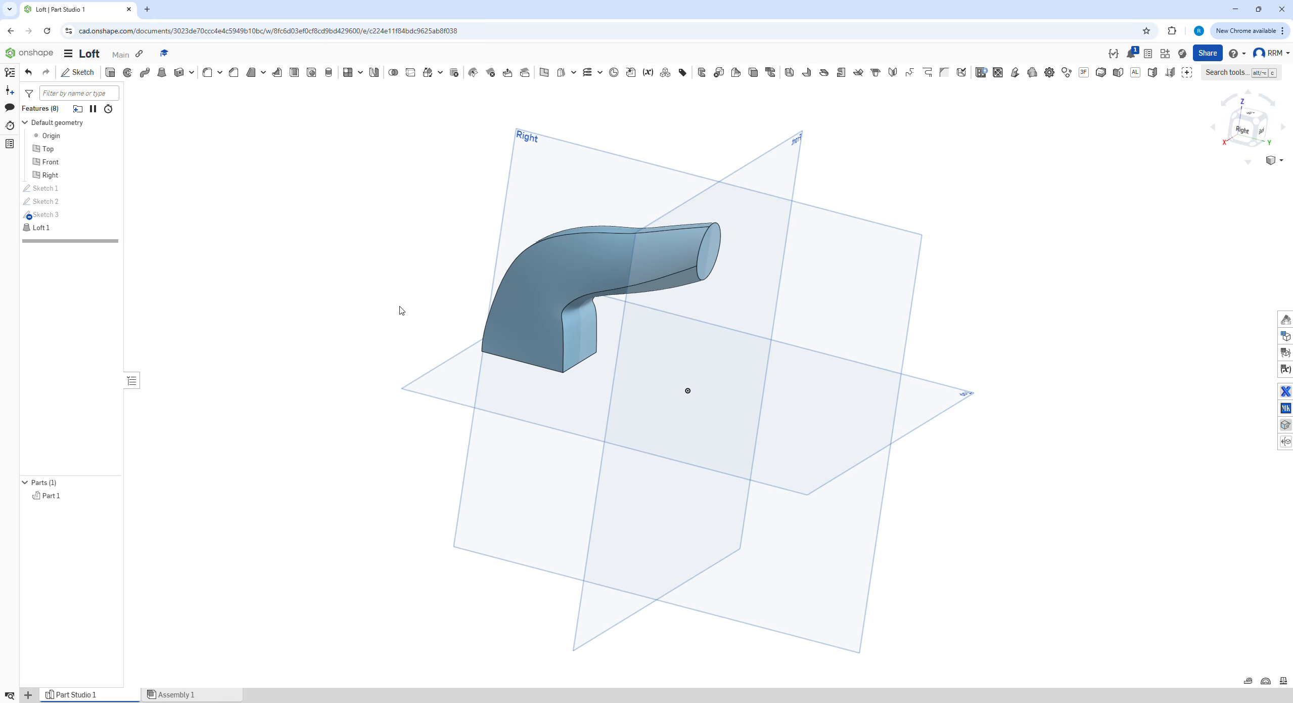
pyautogui.doubleClick(45, 228)
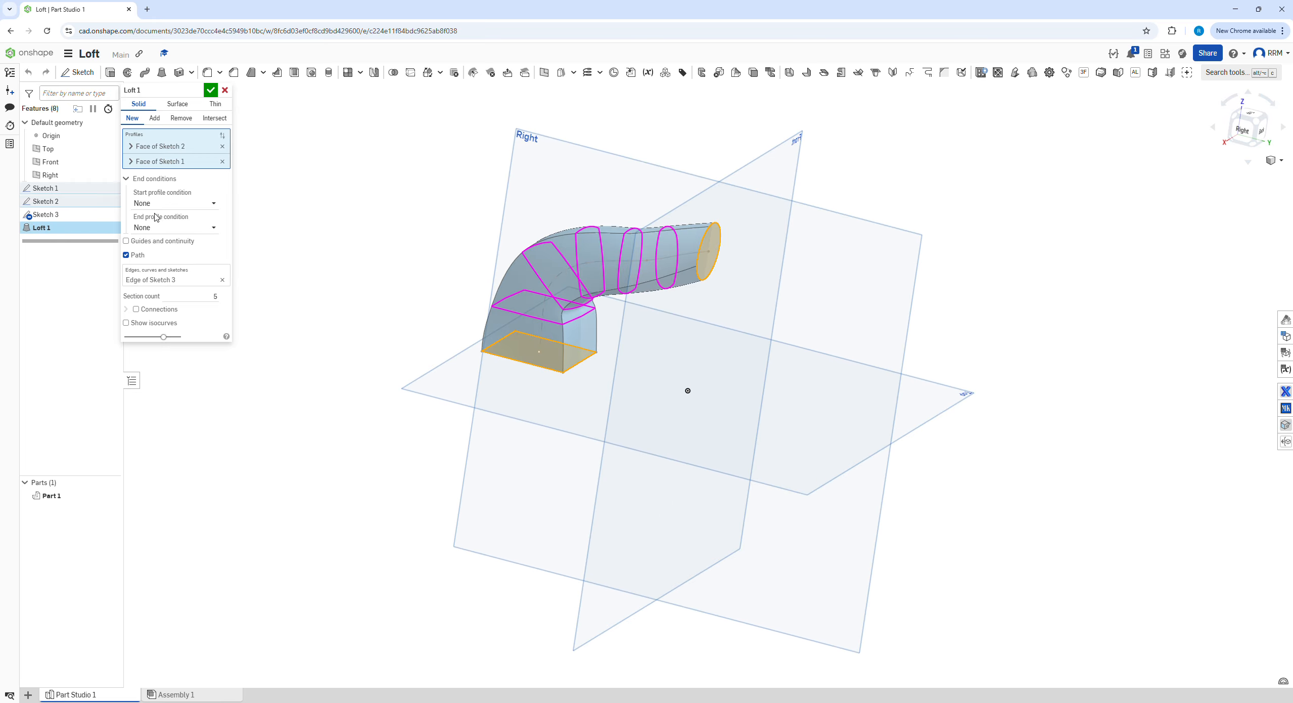
pyautogui.click(174, 203)
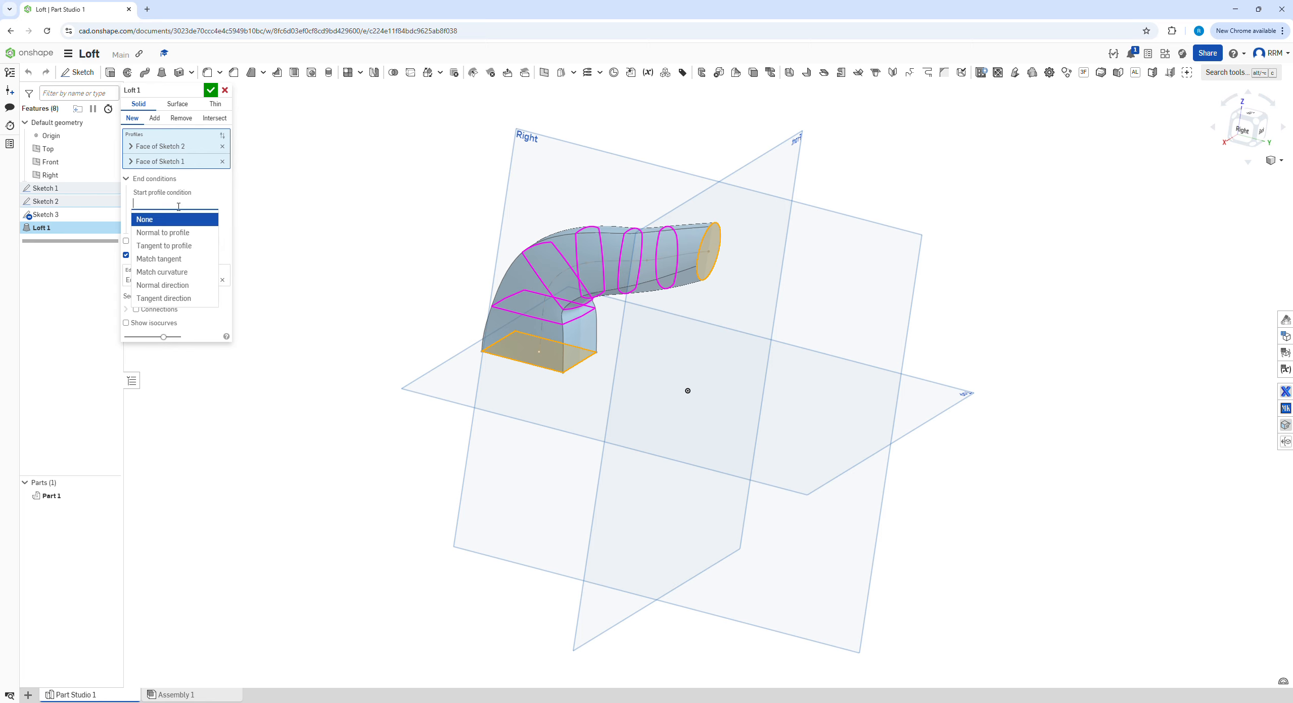
pyautogui.click(180, 232)
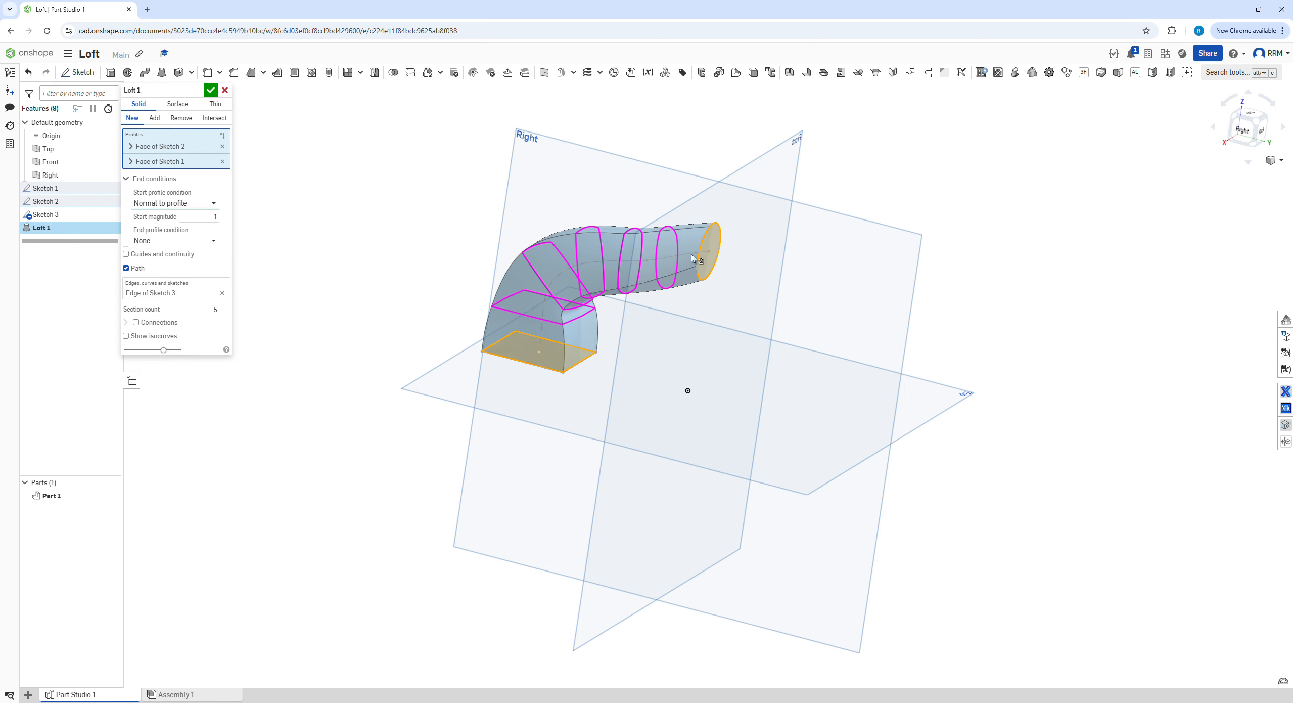
pyautogui.click(212, 201)
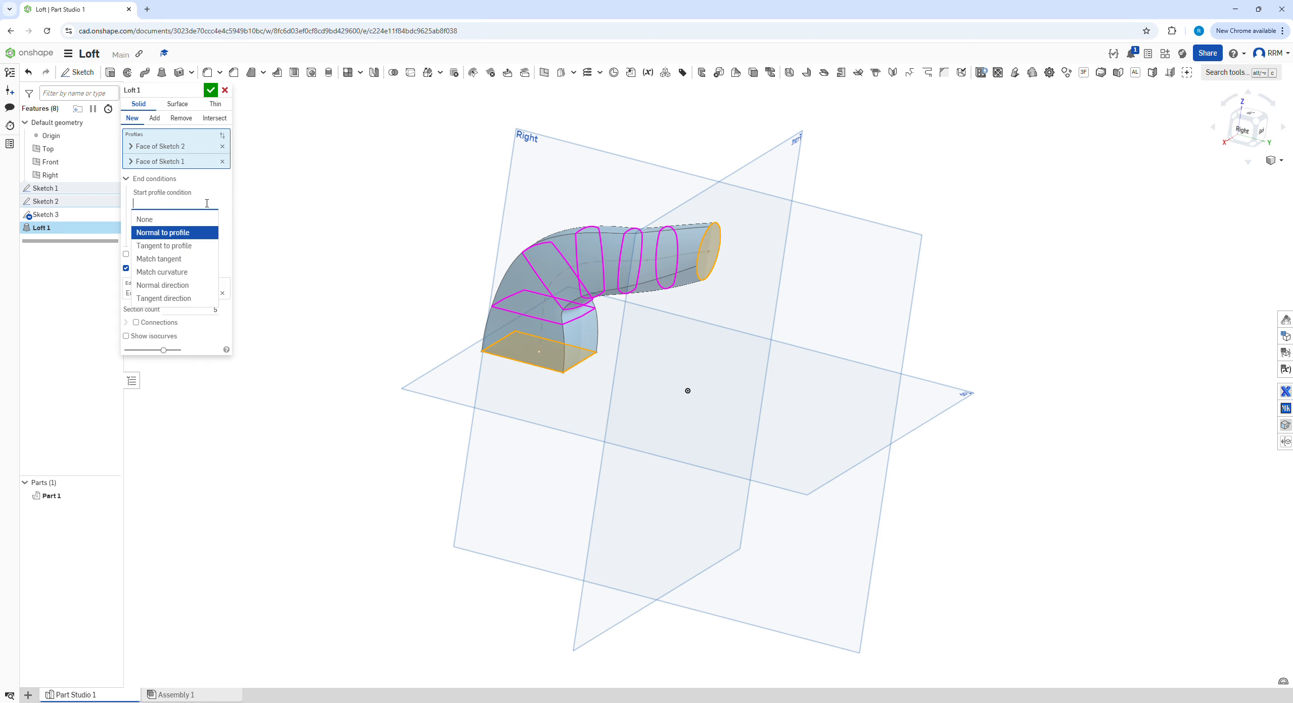
pyautogui.click(162, 218)
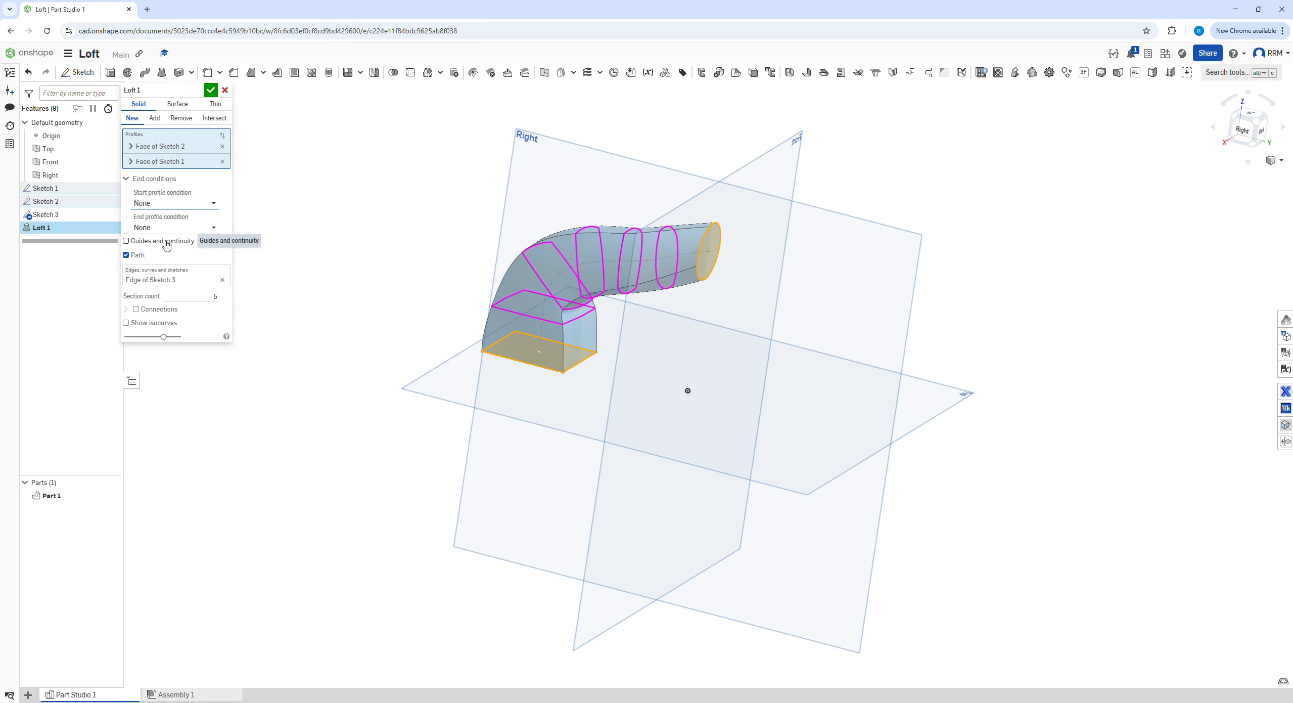
# - Try section counts of 7 and 3 for the loft's path and inspect the resulting shape
pyautogui.click(201, 296)
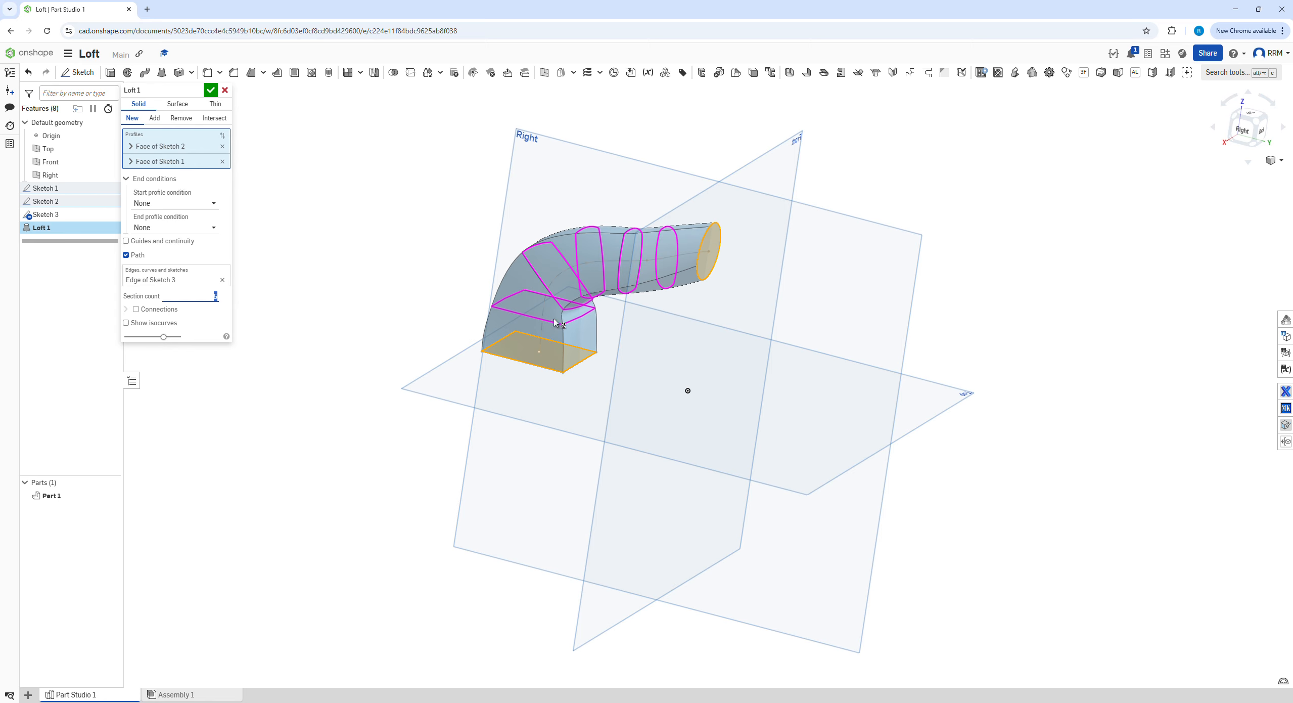
pyautogui.write('7')
pyautogui.press('Return')
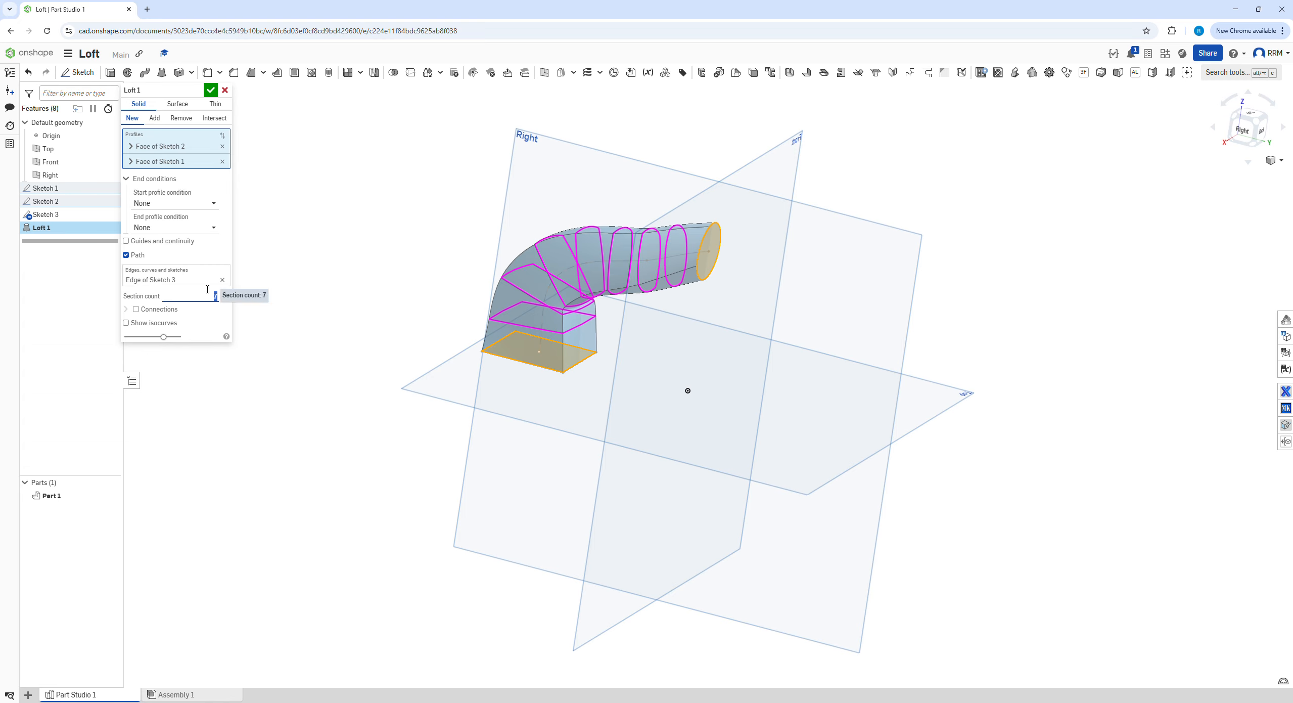
pyautogui.write('3')
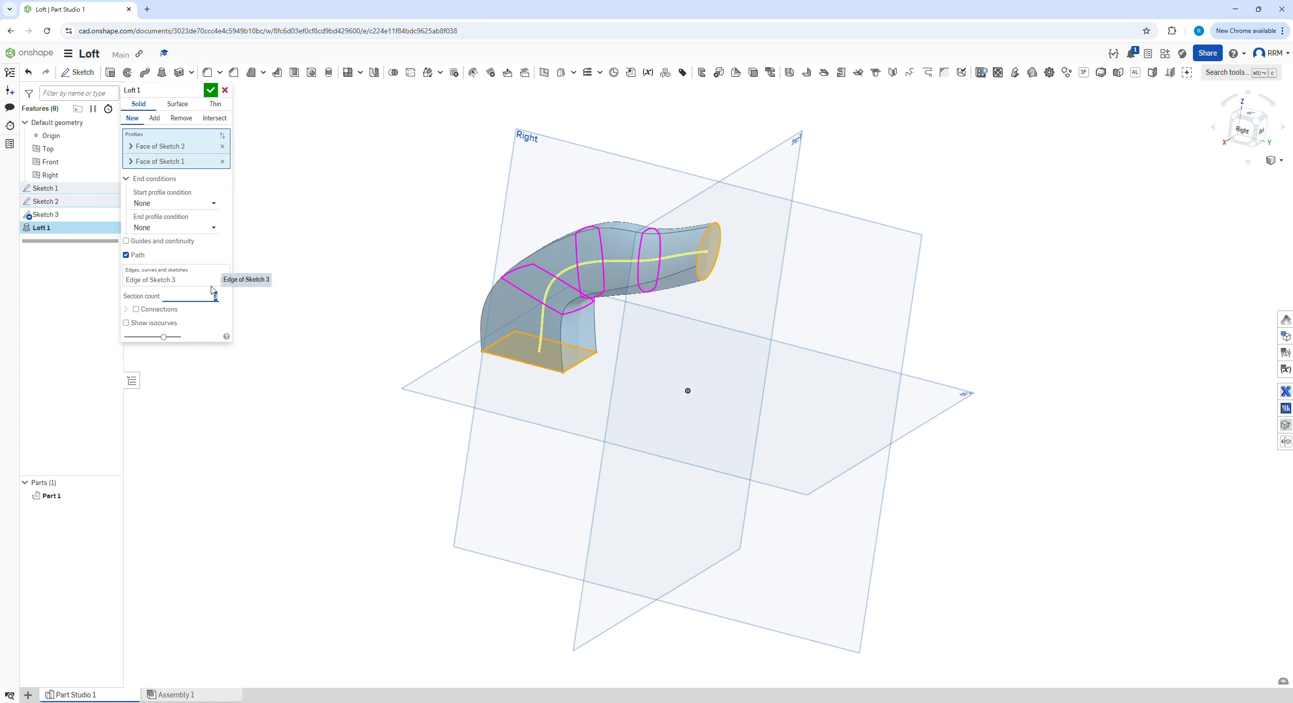
pyautogui.moveTo(447, 345); pyautogui.dragTo(470, 341, button='right')
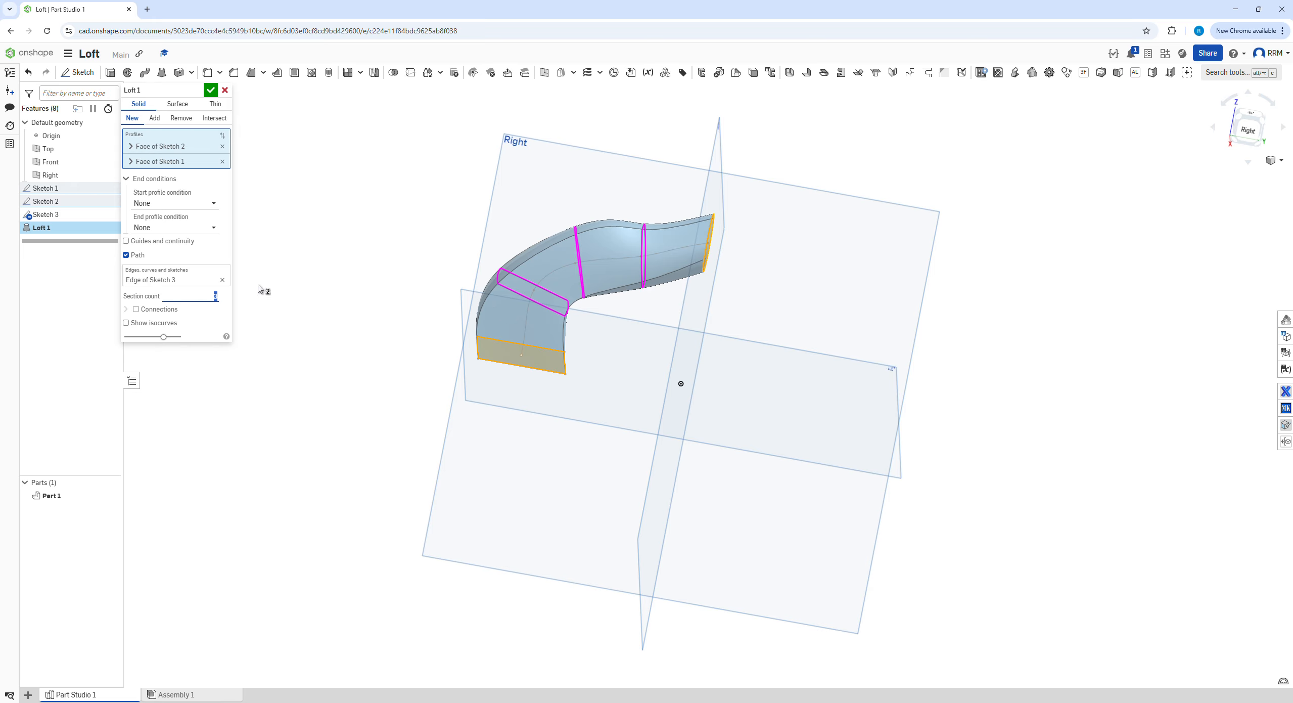
# - Try the spline as a guide for the loft, first with and then without the path, and restore the path-only setup
pyautogui.click(180, 242)
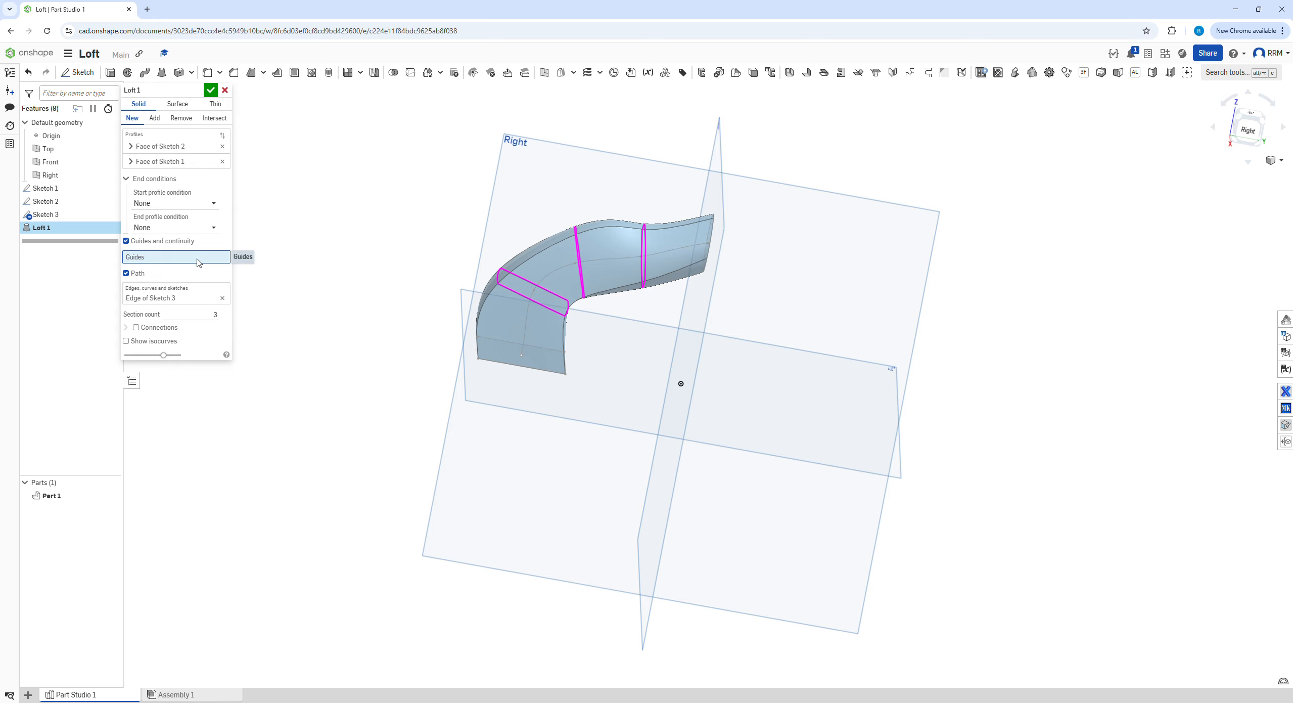
pyautogui.click(532, 319)
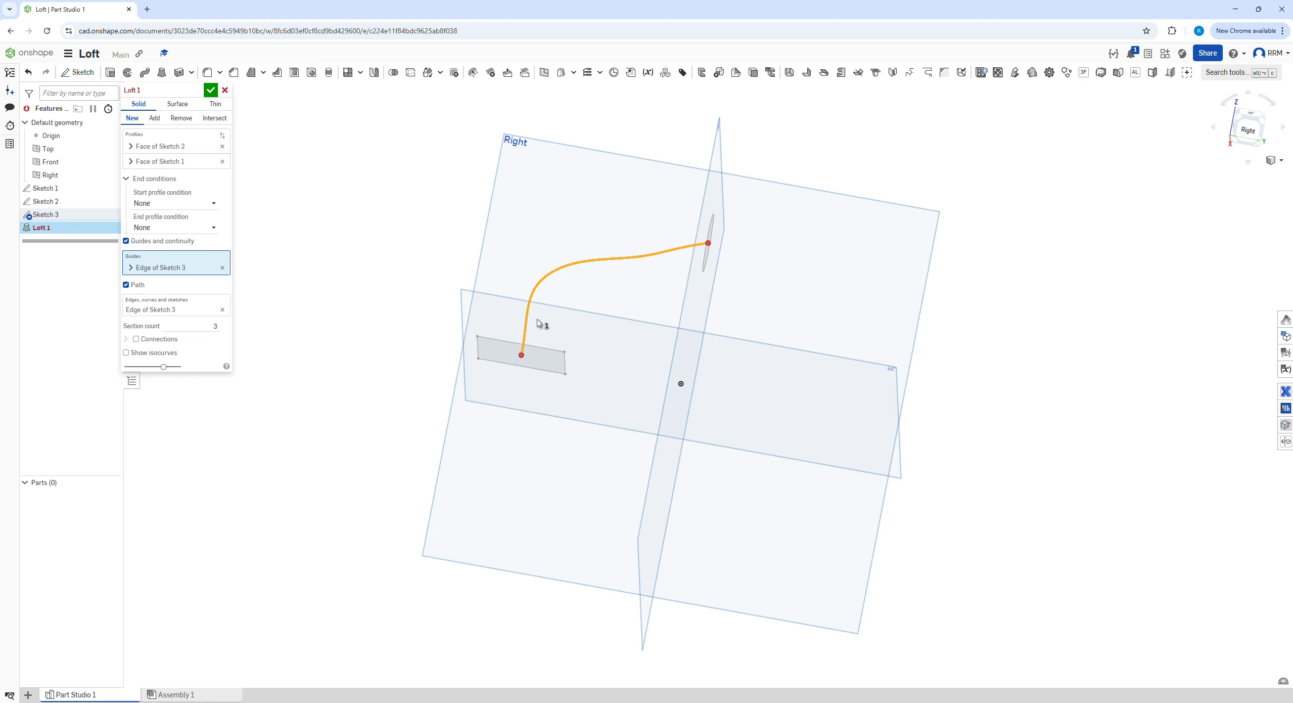
pyautogui.click(126, 284)
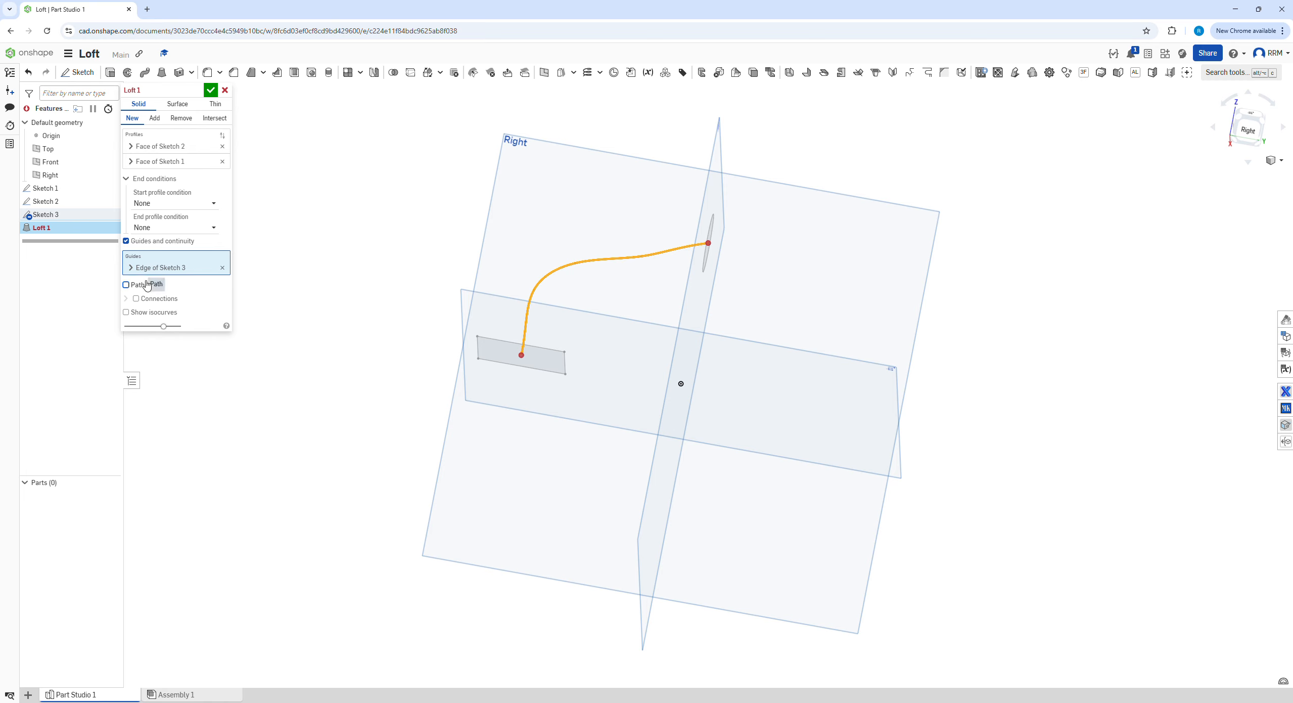
pyautogui.click(126, 241)
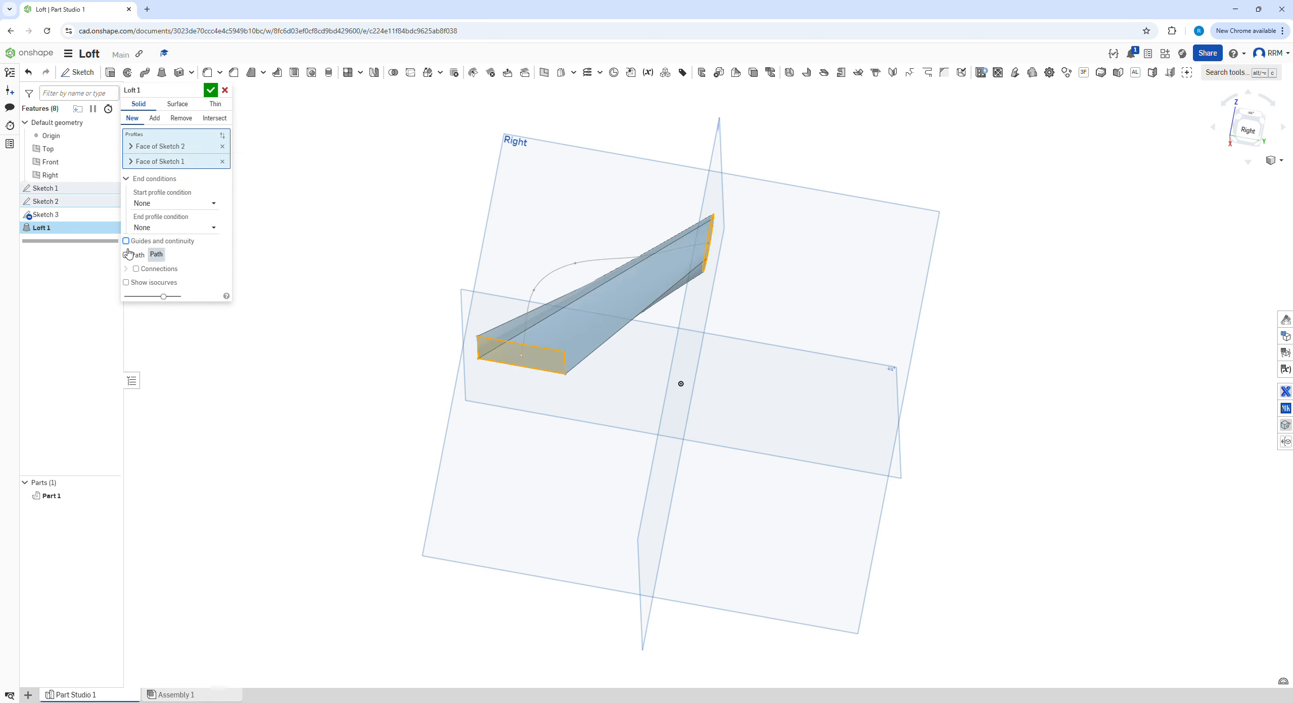
pyautogui.click(126, 256)
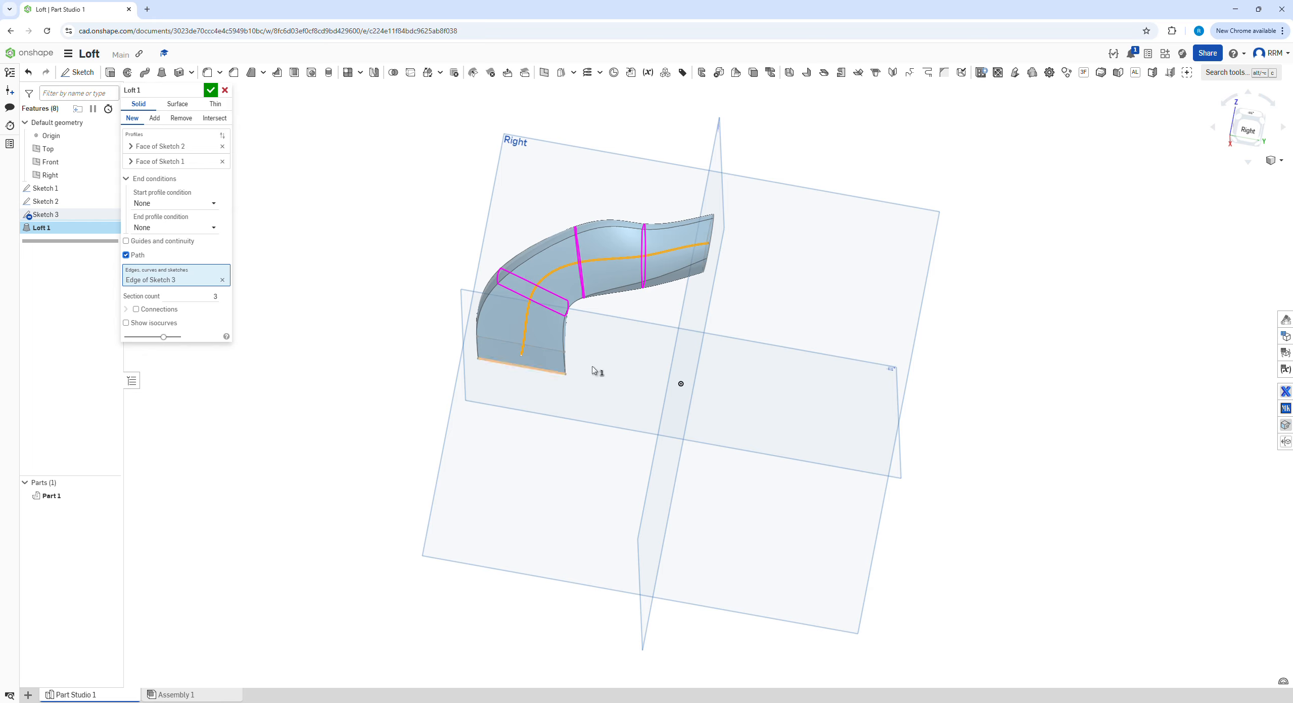
# - Set the loft's section count to 5 and accept the feature
pyautogui.click(207, 295)
pyautogui.write('5')
pyautogui.moveTo(389, 347); pyautogui.dragTo(355, 345, button='right')
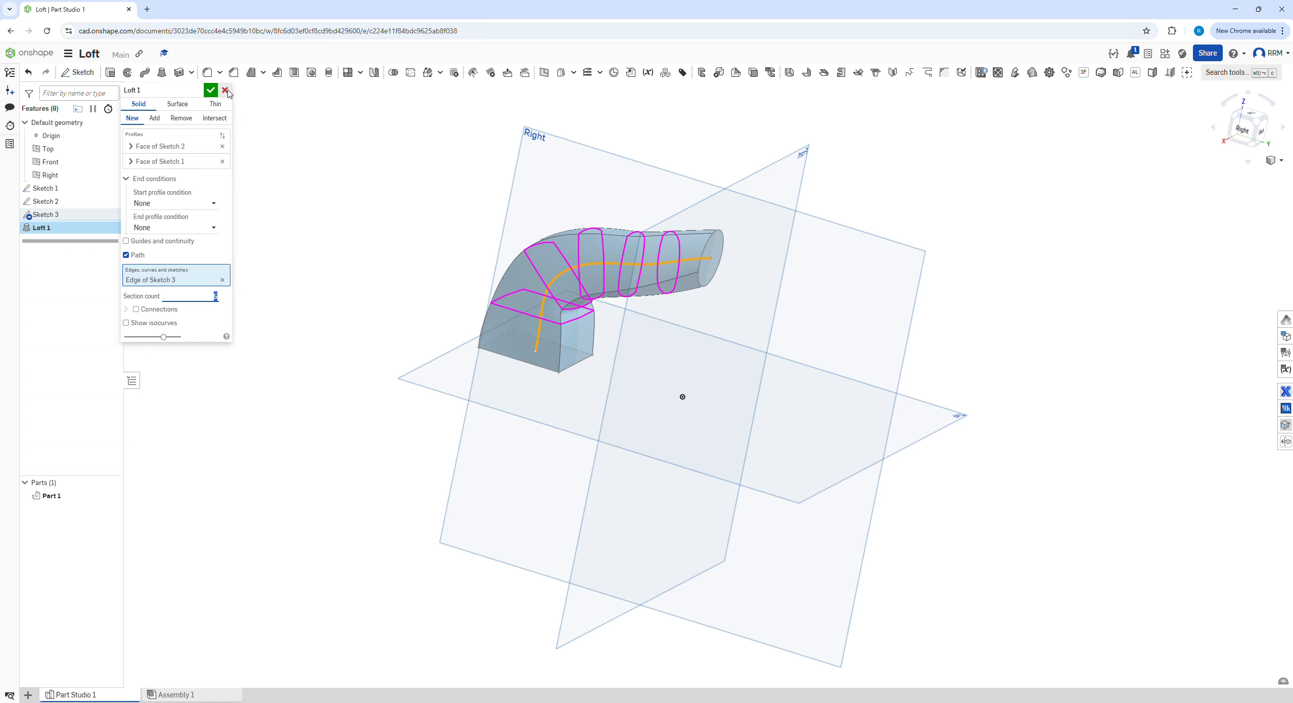
pyautogui.click(211, 90)
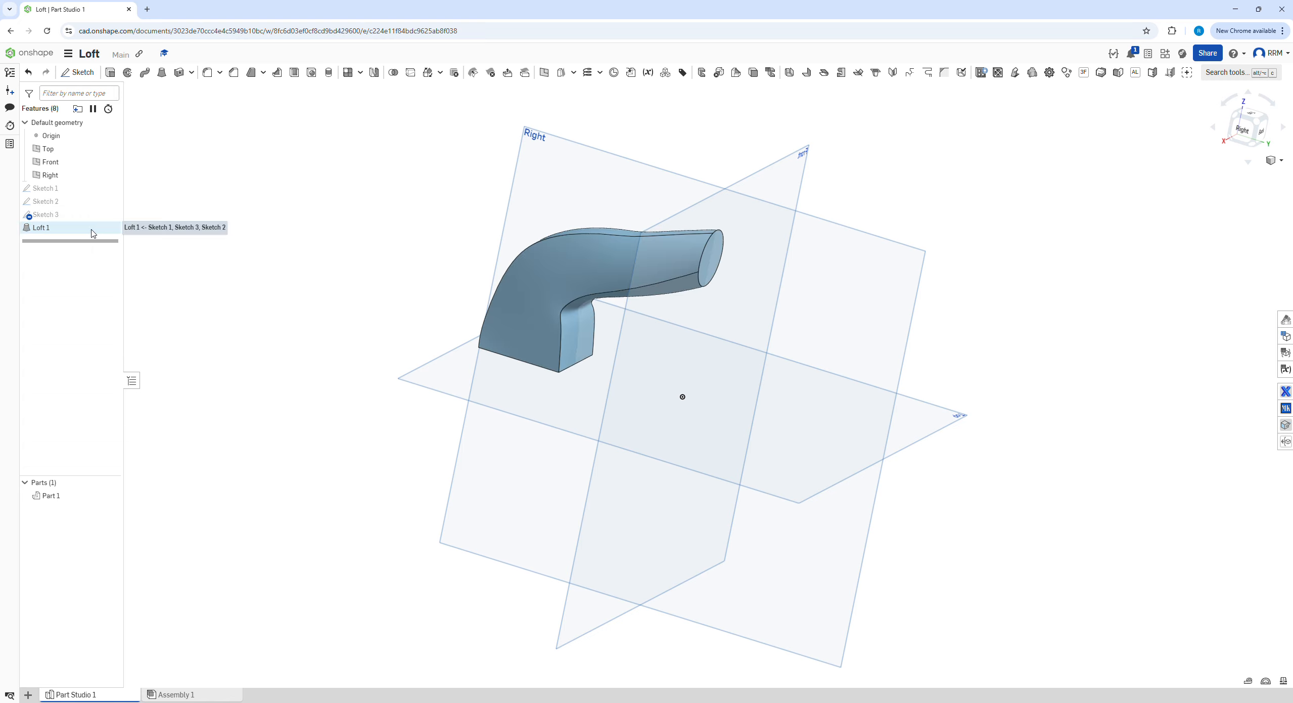
# - Roll the feature history back to before the spline sketch and delete the circle sketch
pyautogui.moveTo(91, 241); pyautogui.dragTo(80, 218)
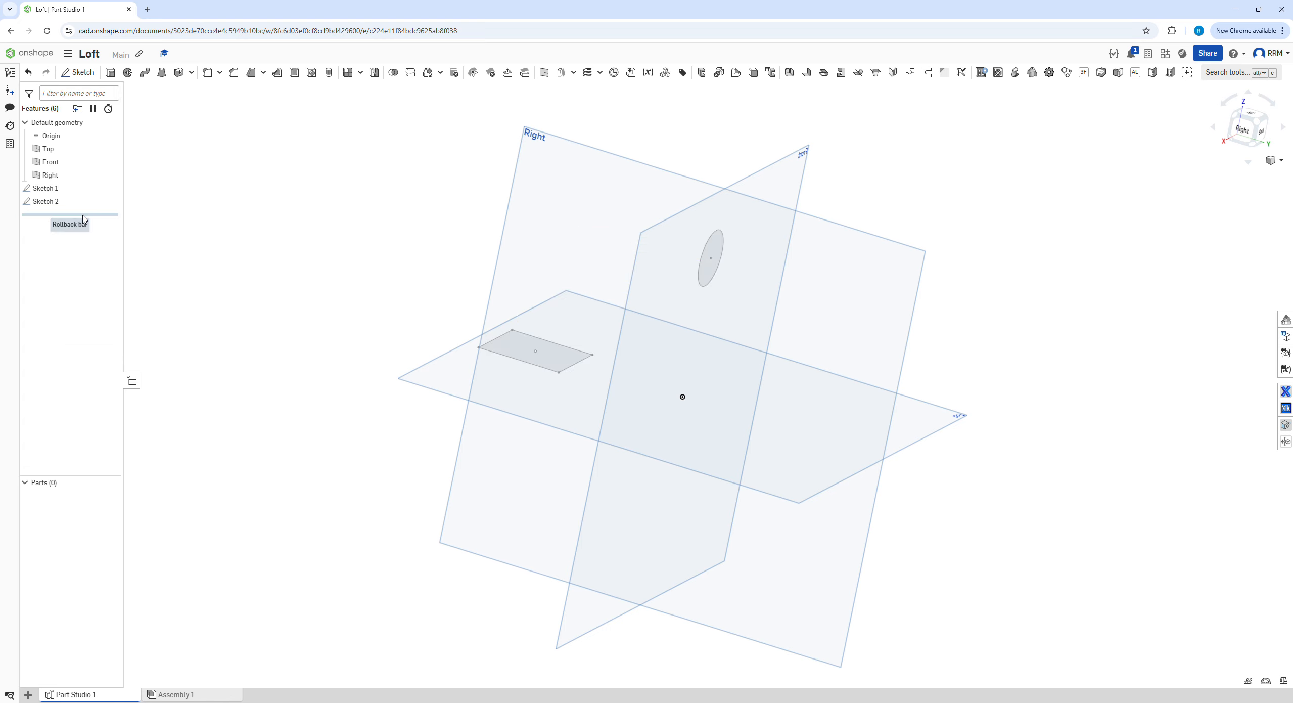
pyautogui.click(76, 188)
pyautogui.press('Delete')
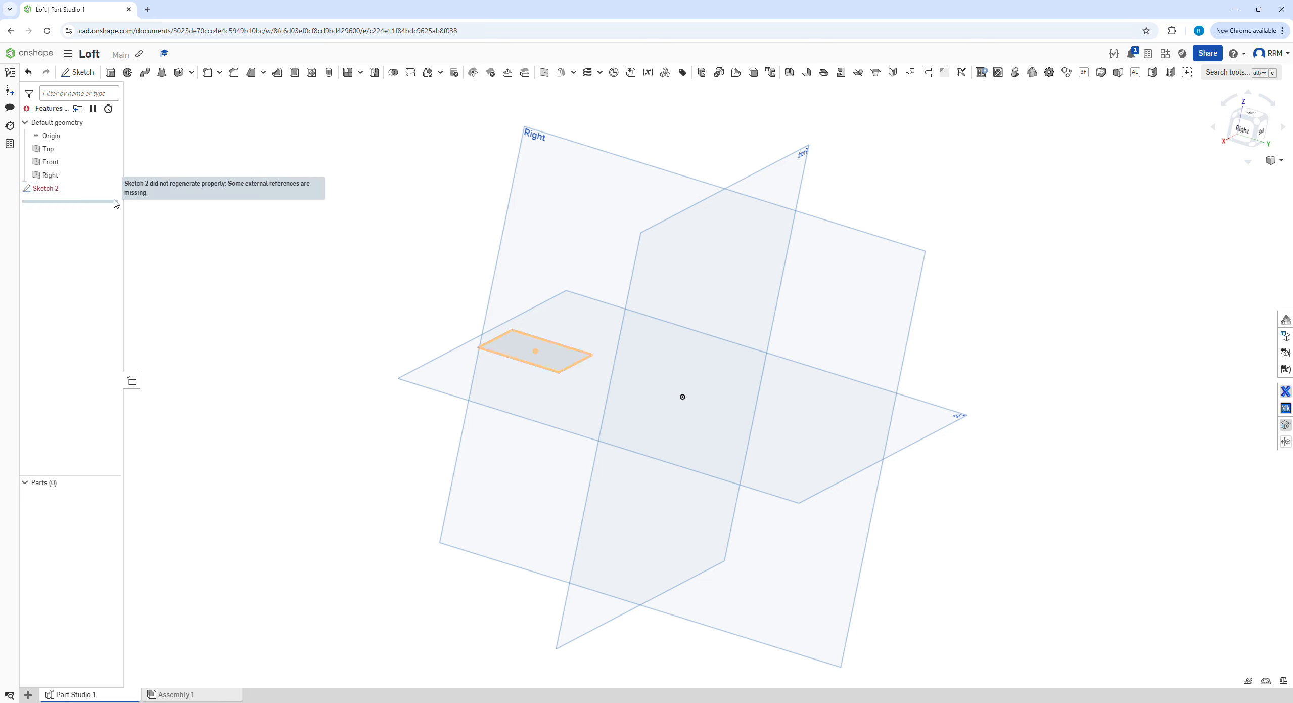
# - Create a plane offset 25 mm above the Top plane
pyautogui.click(454, 381)
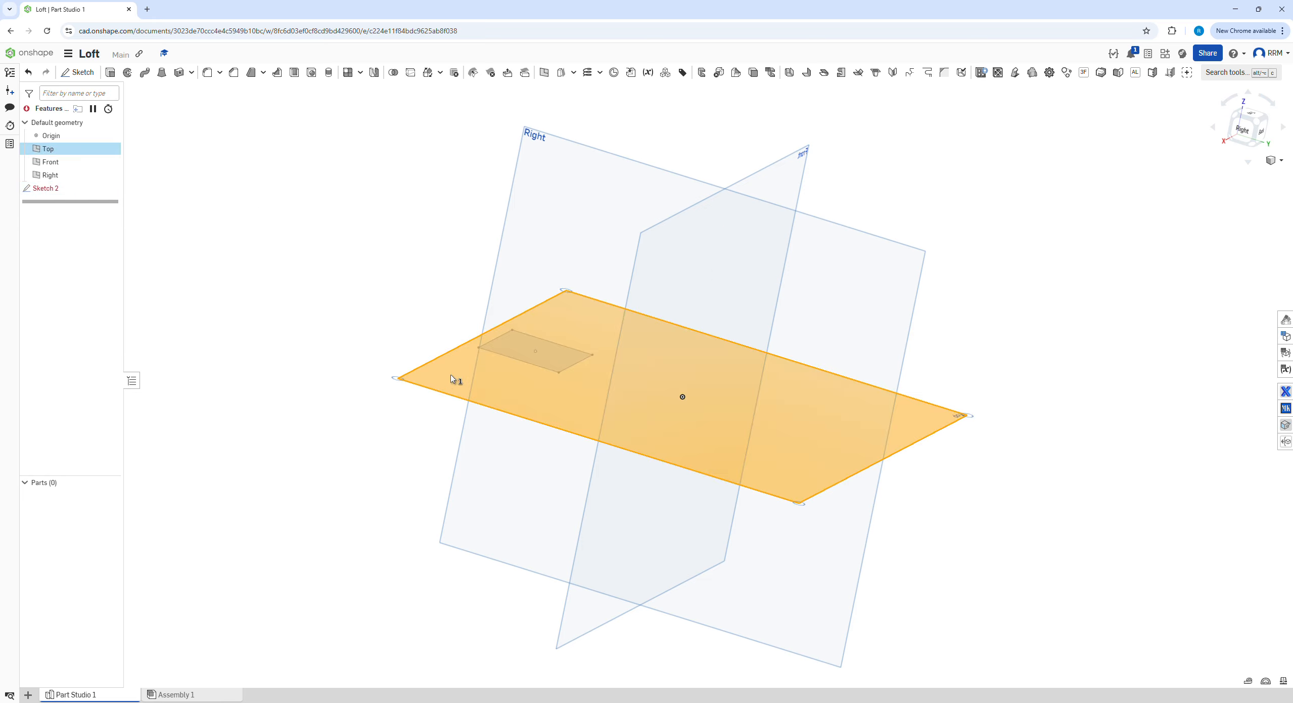
pyautogui.click(544, 71)
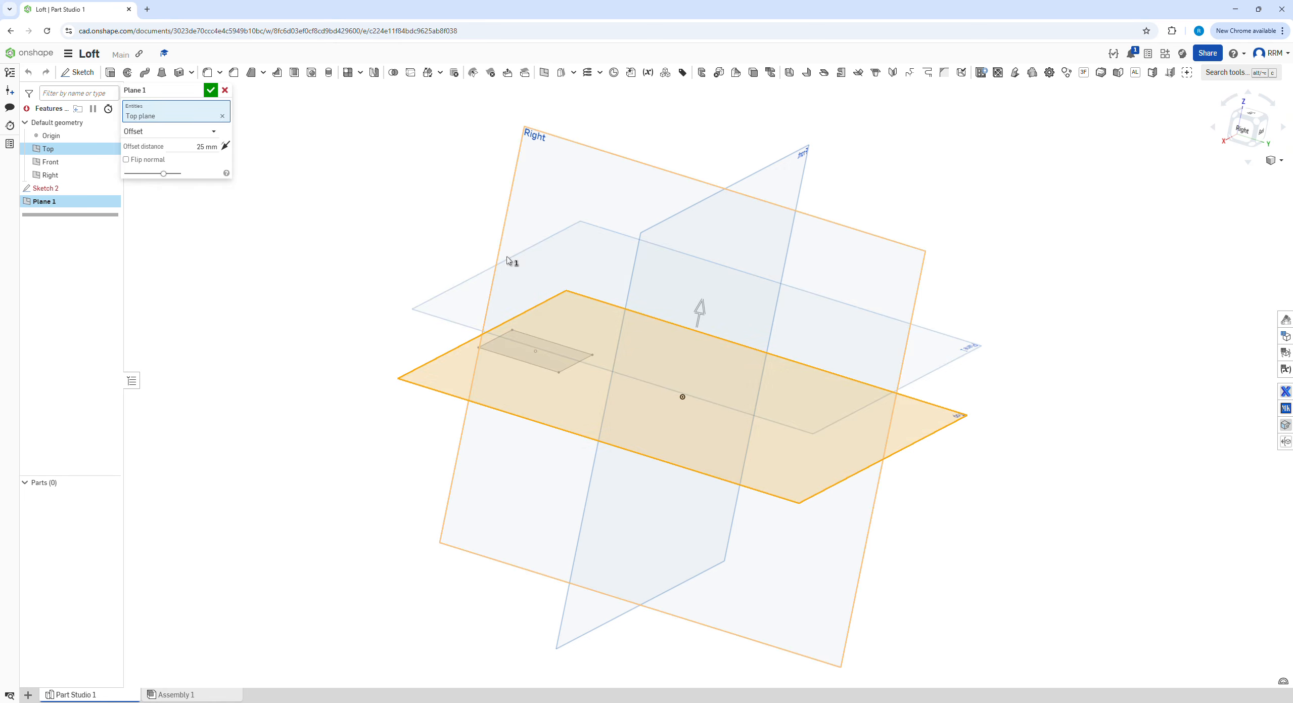
pyautogui.moveTo(361, 274); pyautogui.dragTo(484, 271, button='right')
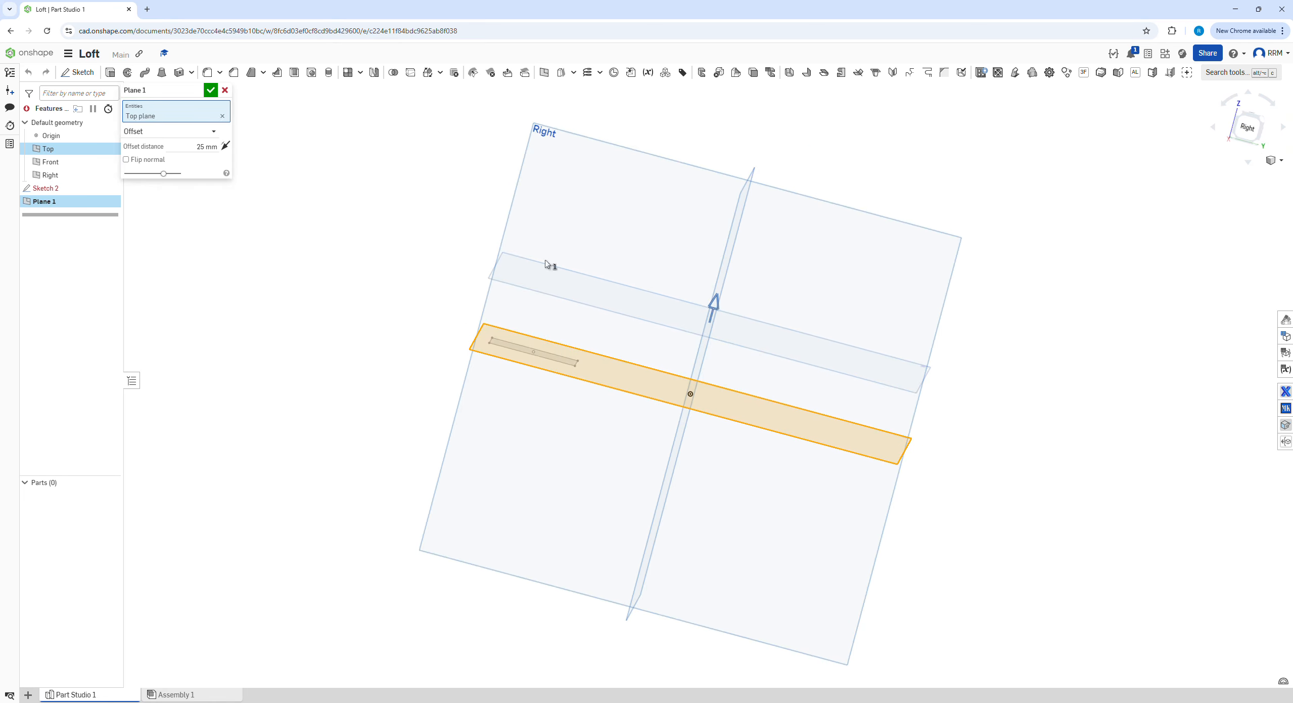
pyautogui.click(211, 90)
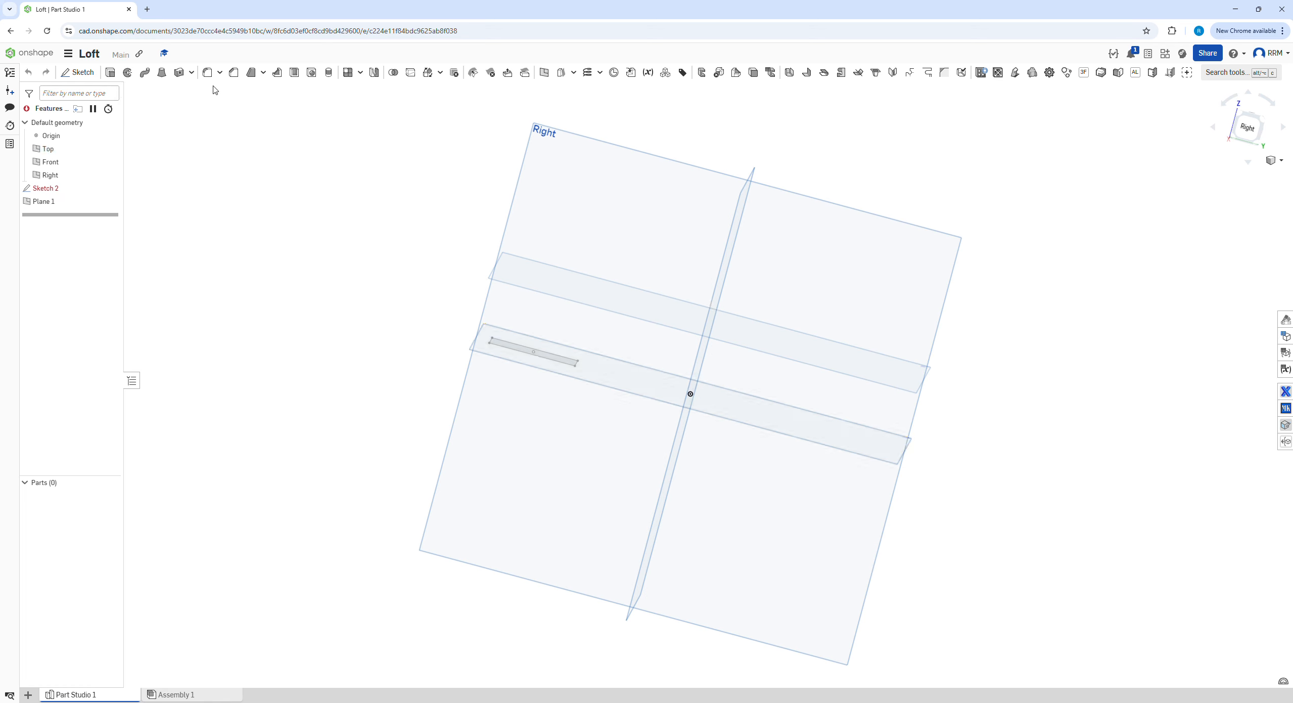
# - Create a second plane offset 25 mm above the first offset plane
pyautogui.click(651, 313)
pyautogui.click(544, 72)
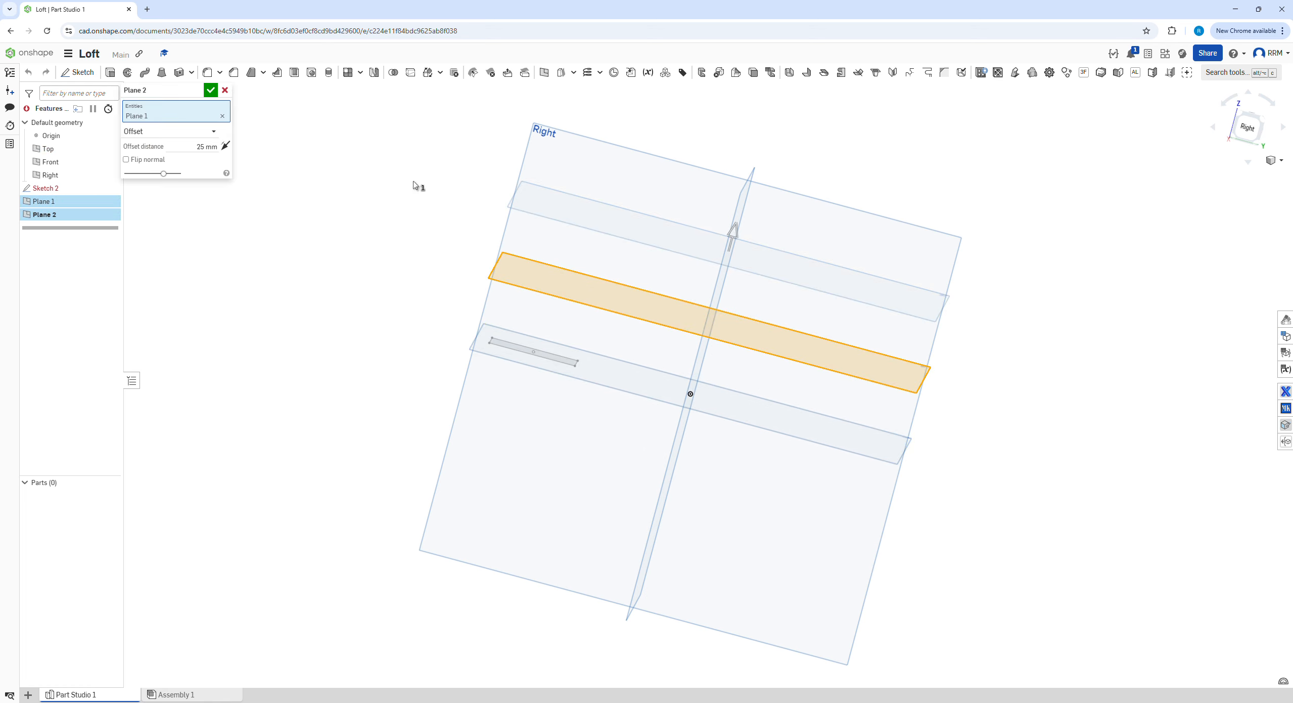
pyautogui.click(211, 90)
pyautogui.moveTo(341, 259)
pyautogui.mouseDown(button='right')
pyautogui.moveTo(312, 297)
pyautogui.moveTo(340, 247)
pyautogui.moveTo(329, 283)
pyautogui.moveTo(362, 262)
pyautogui.mouseUp(button='right')
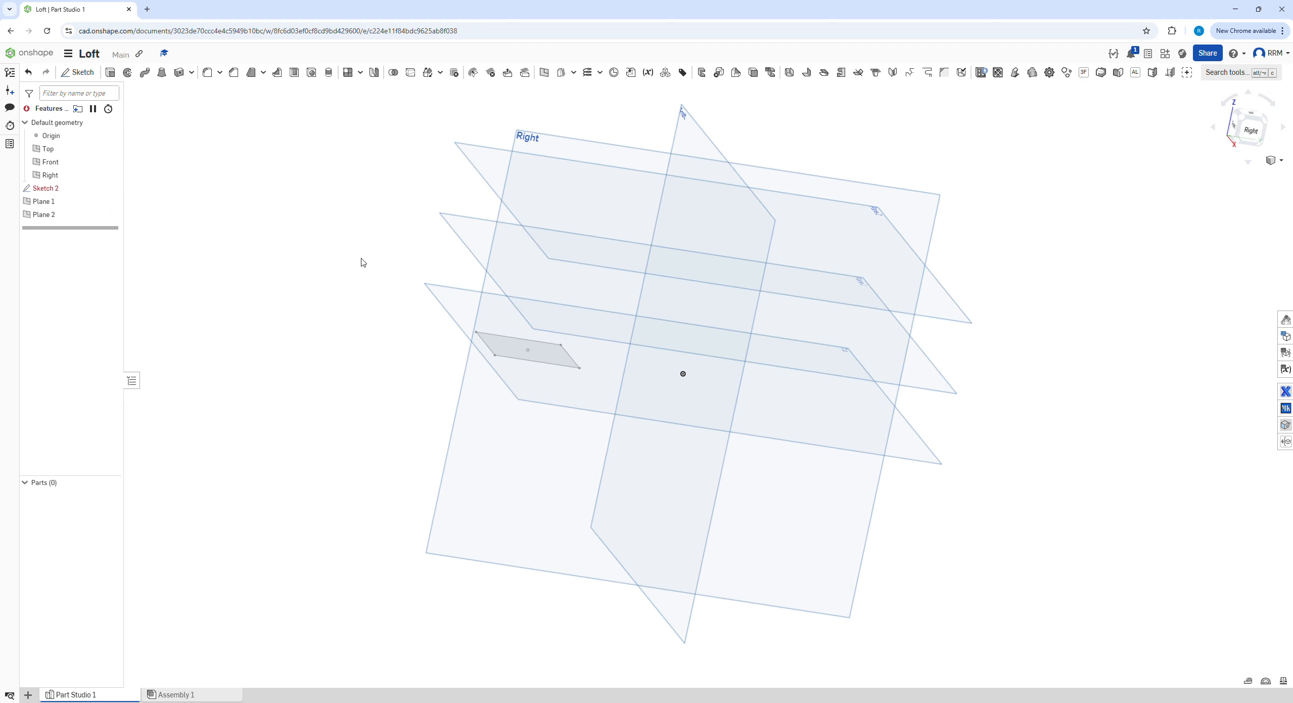
# - Start a sketch on the lower offset plane and draw a circle about 11 mm in diameter above the square's centre
pyautogui.click(564, 300)
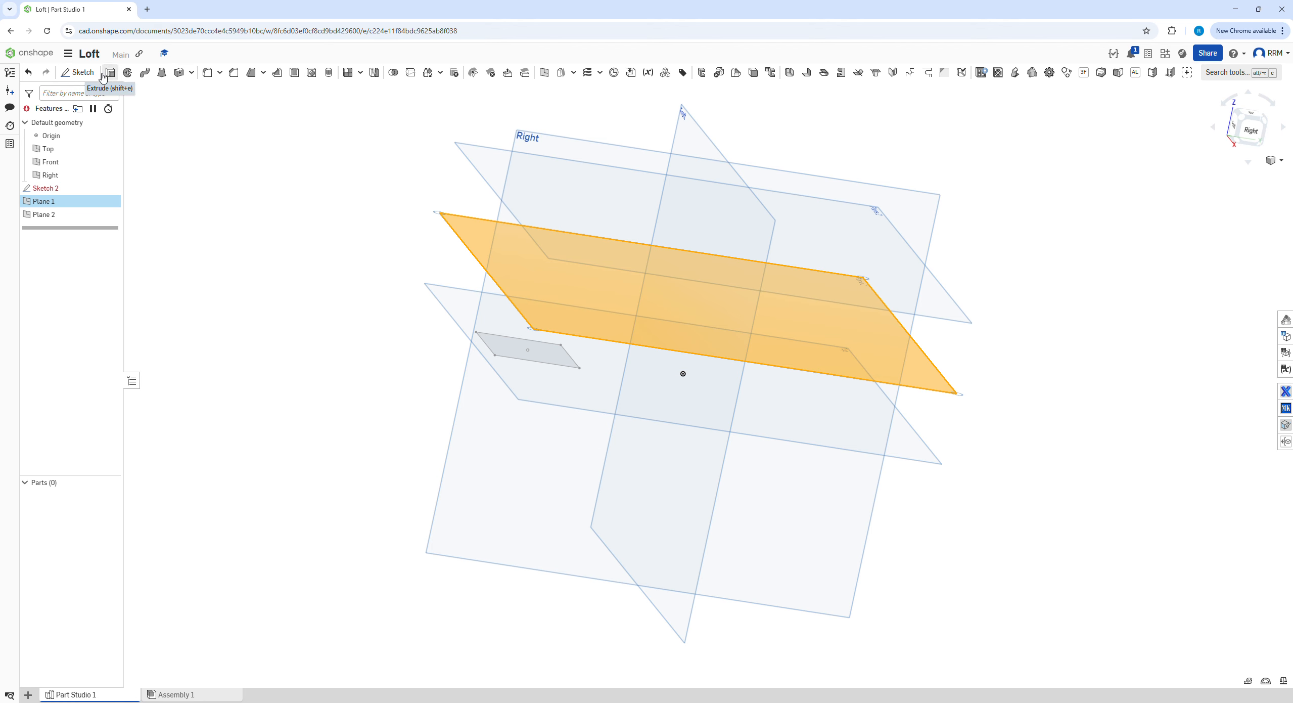
pyautogui.click(78, 72)
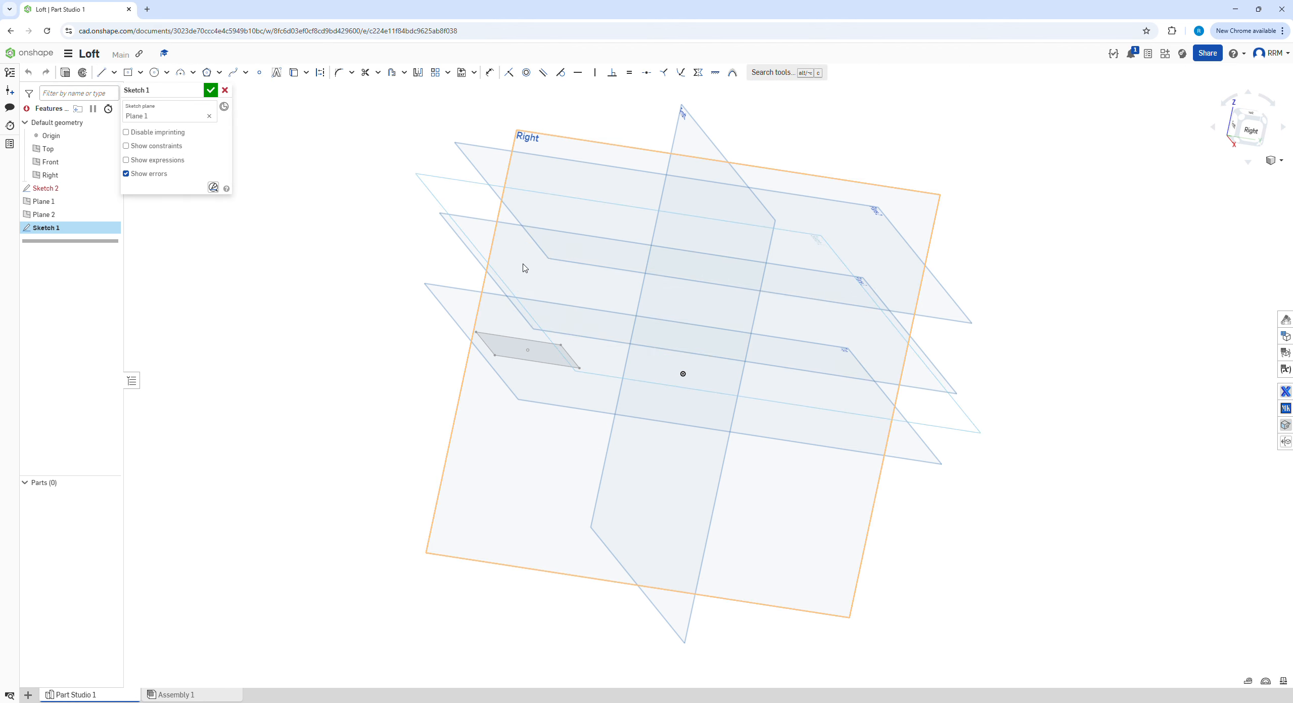
pyautogui.moveTo(631, 316); pyautogui.dragTo(309, 160, button='right')
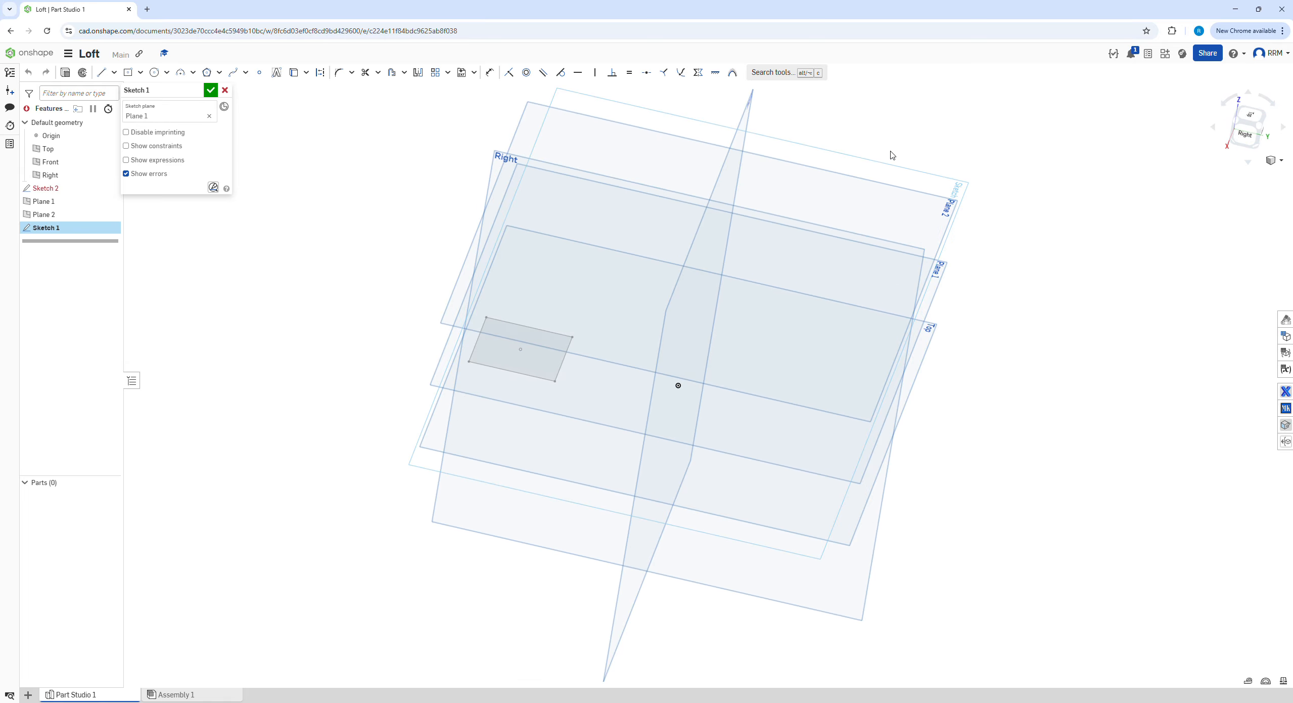
pyautogui.press('n')
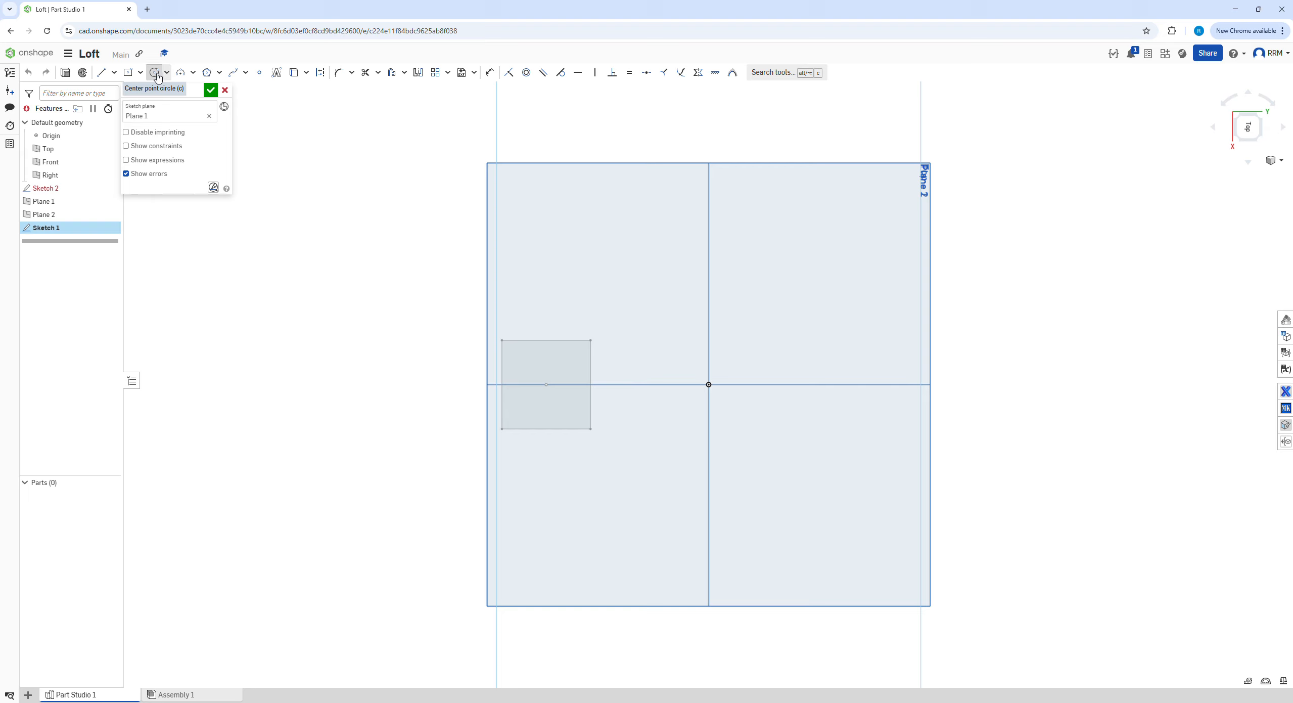
pyautogui.click(155, 72)
pyautogui.click(545, 384)
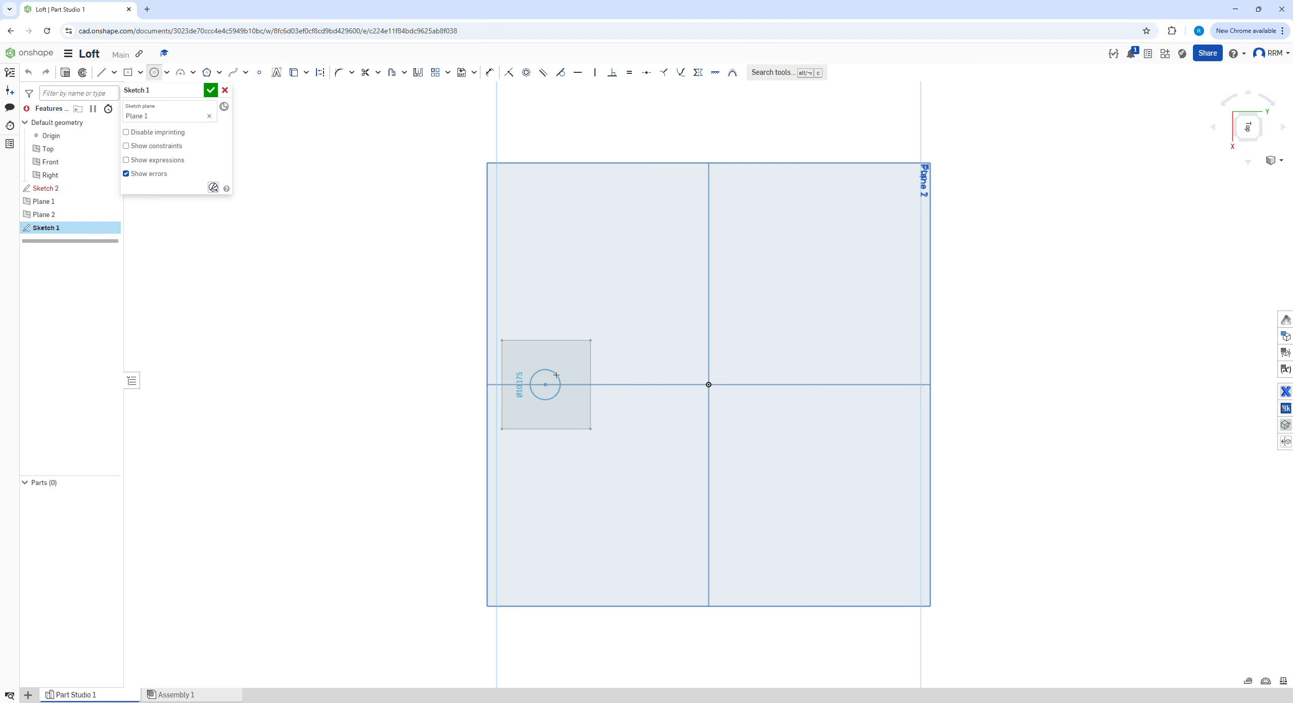
pyautogui.click(562, 384)
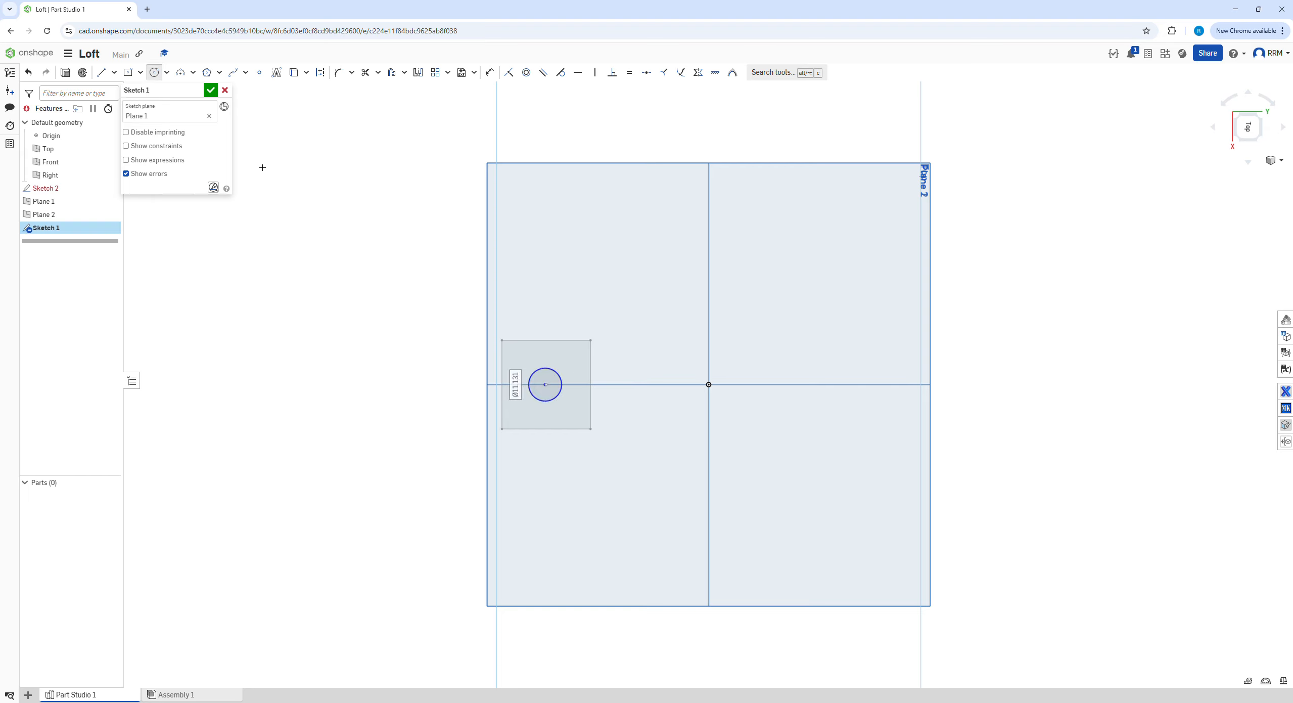
# - Dimension the circle's diameter as 10 mm and accept the sketch
pyautogui.press('d')
pyautogui.click(557, 374)
pyautogui.click(567, 363)
pyautogui.write('10')
pyautogui.press('Return')
pyautogui.moveTo(467, 368); pyautogui.dragTo(500, 380, button='right')
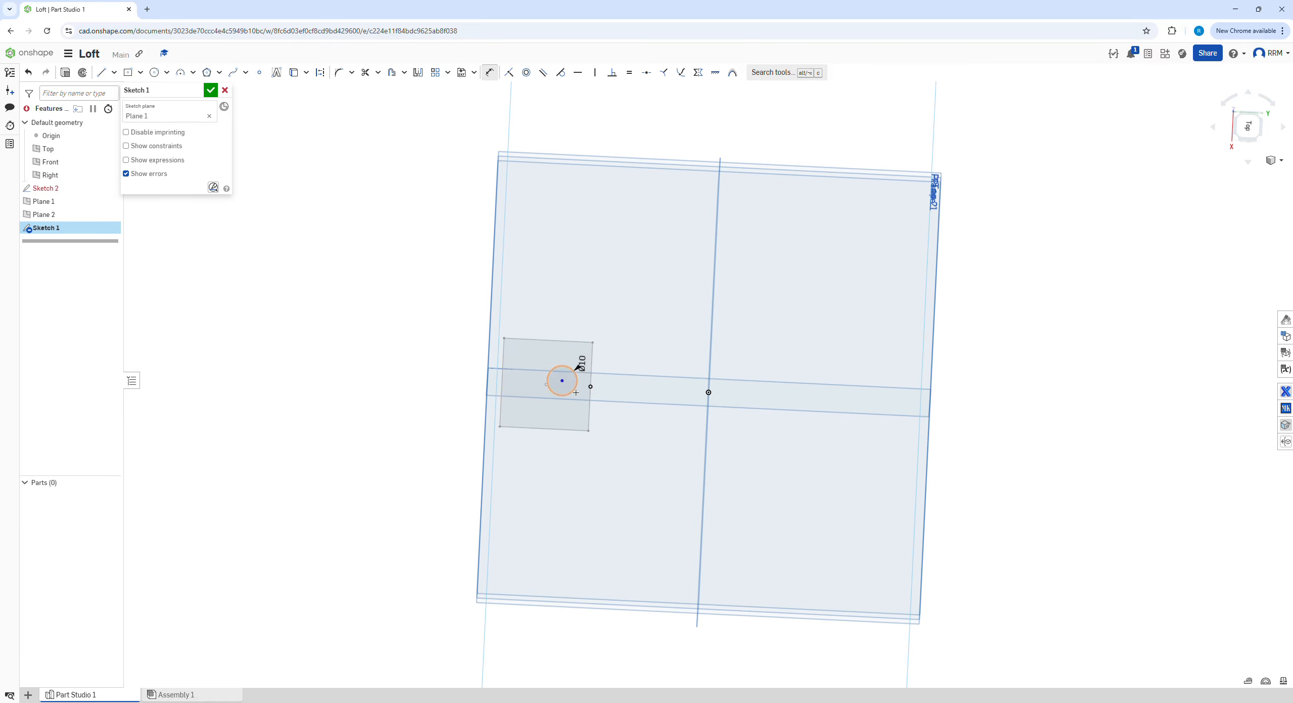
pyautogui.click(210, 90)
pyautogui.moveTo(306, 260)
pyautogui.mouseDown(button='right')
pyautogui.moveTo(335, 272)
pyautogui.moveTo(406, 239)
pyautogui.mouseUp(button='right')
pyautogui.click(579, 321)
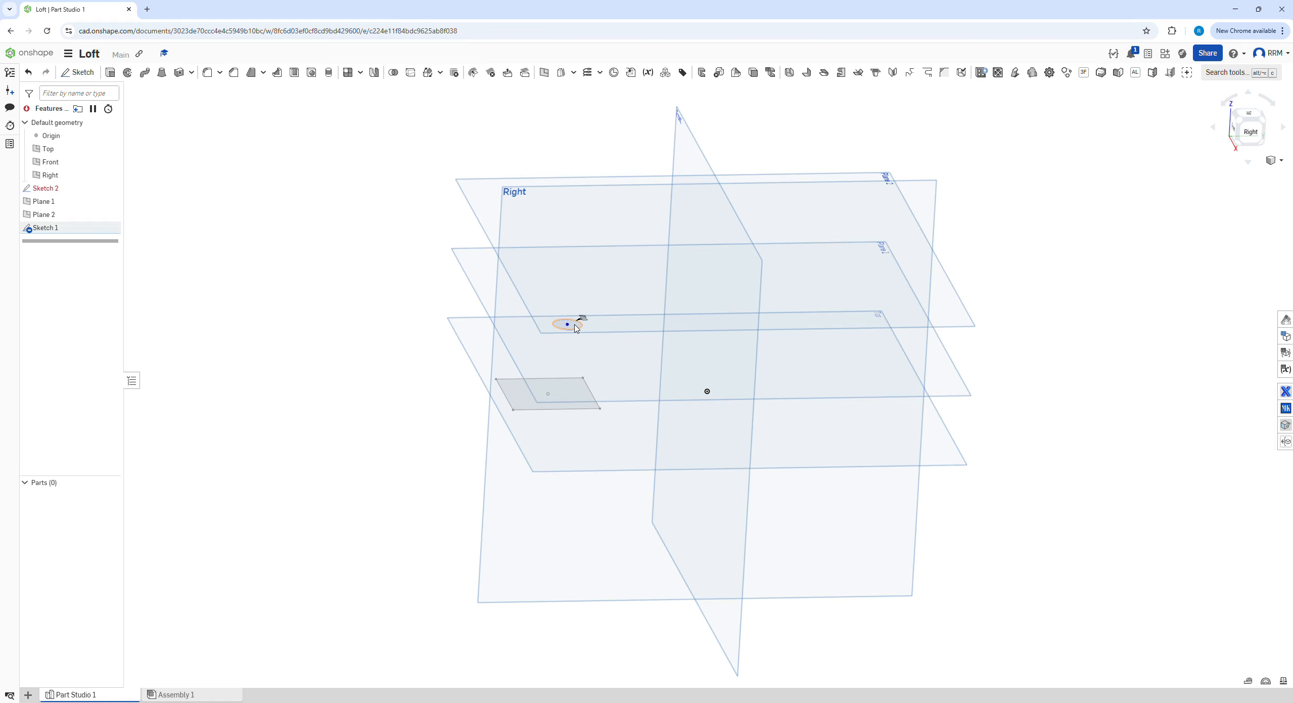
# - Reopen the circle sketch, dimension the circle's centre 50 mm from the origin, and accept it
pyautogui.rightClick(68, 229)
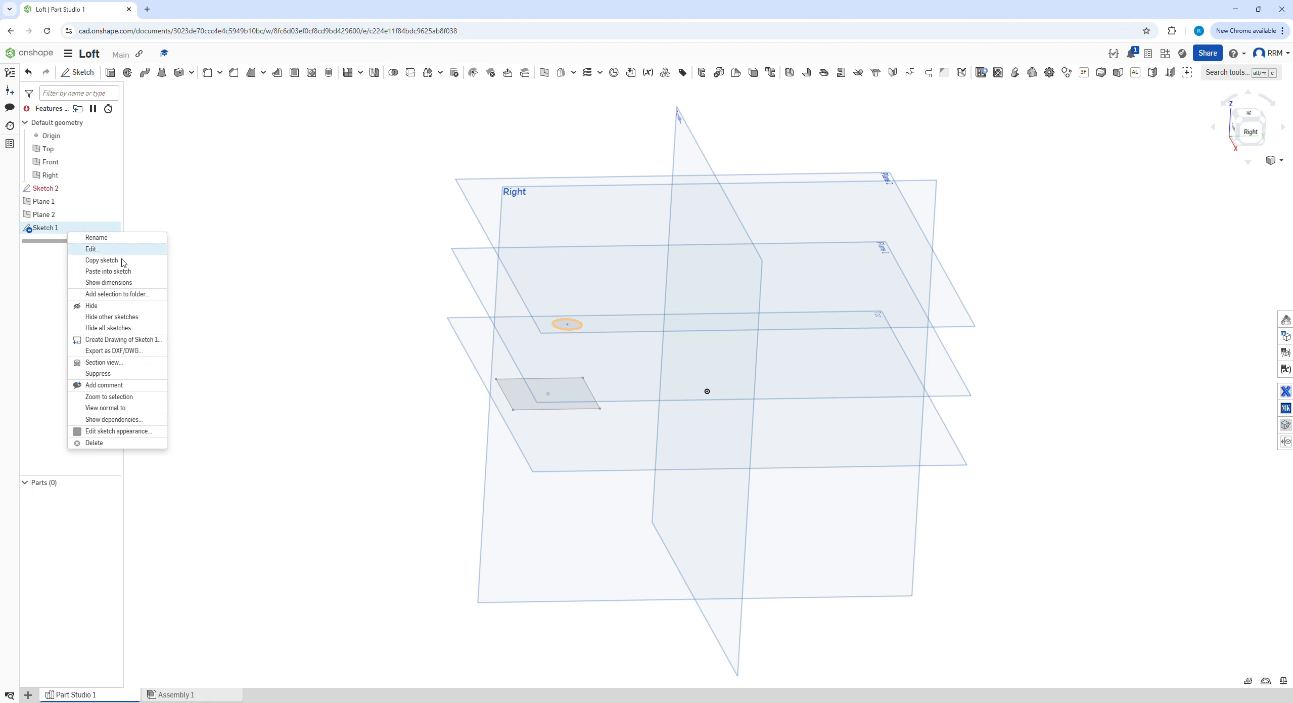
pyautogui.click(94, 250)
pyautogui.press('n')
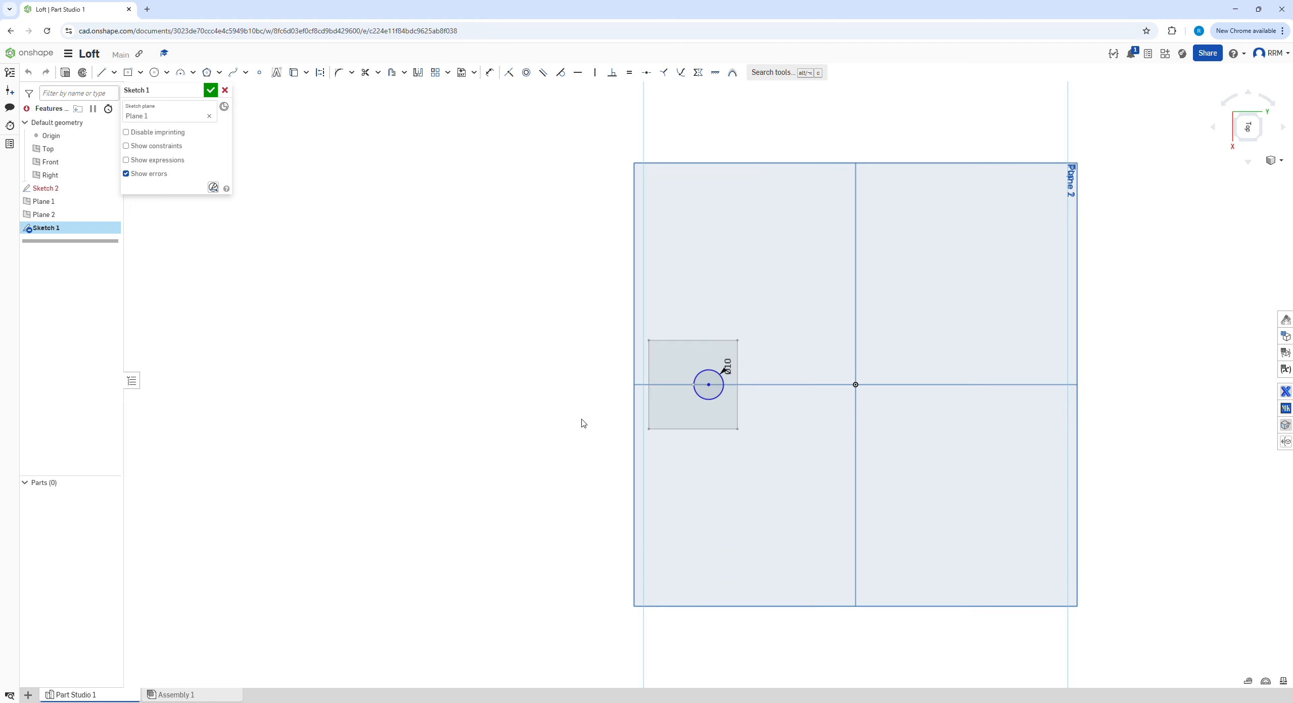
pyautogui.press('d')
pyautogui.click(708, 384)
pyautogui.click(855, 384)
pyautogui.click(828, 348)
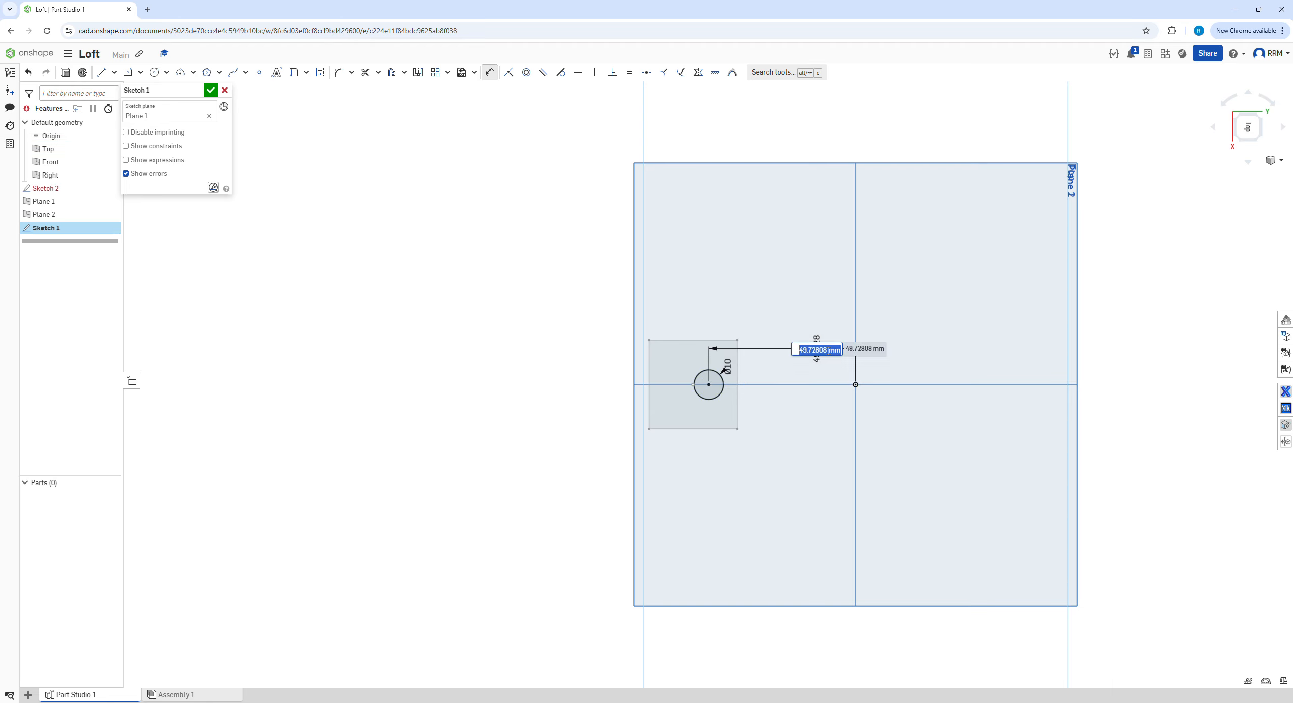
pyautogui.write('50')
pyautogui.press('Return')
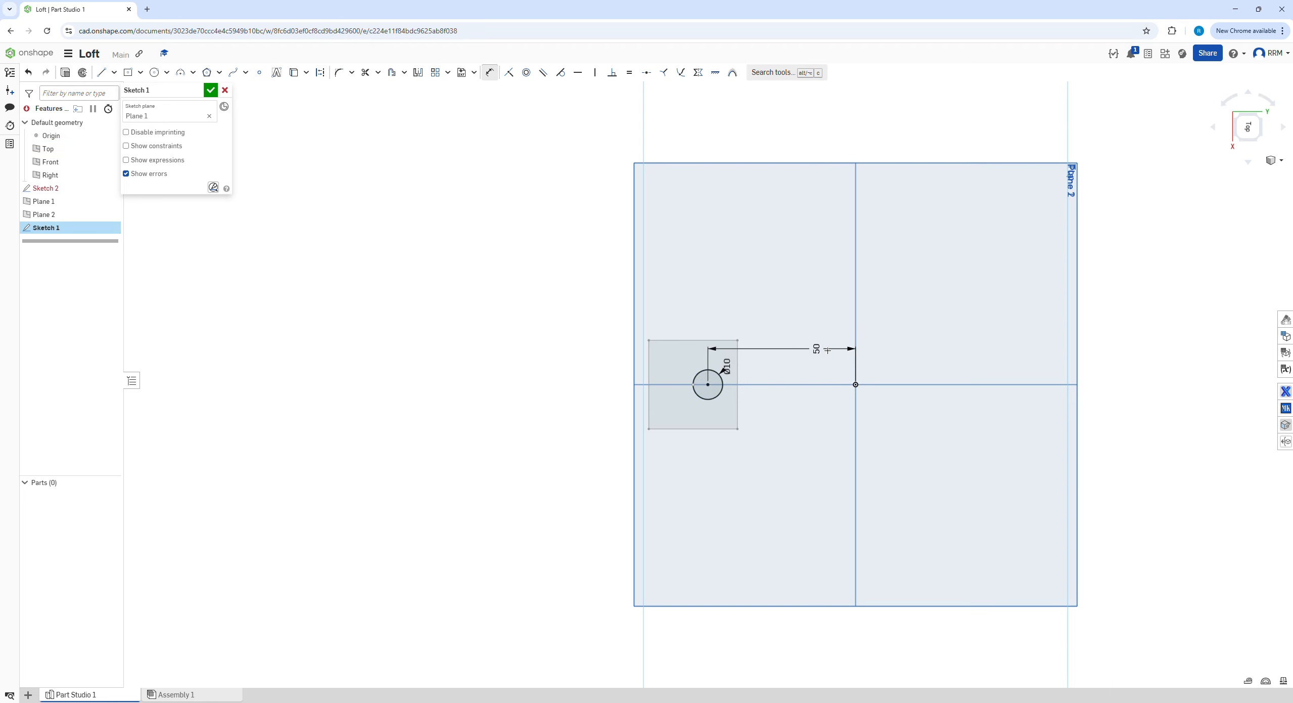
pyautogui.click(211, 90)
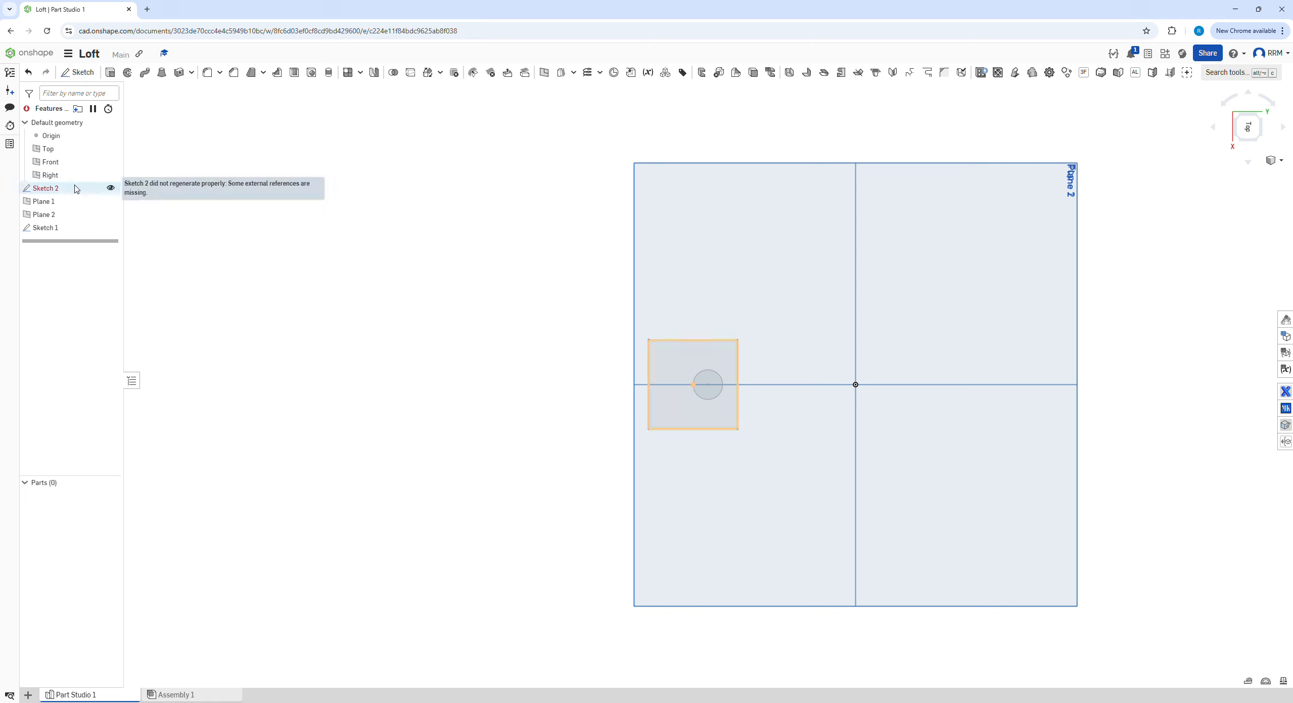
# - Open the square's sketch for editing and delete the 55 mm dimension with the missing reference
pyautogui.click(101, 188)
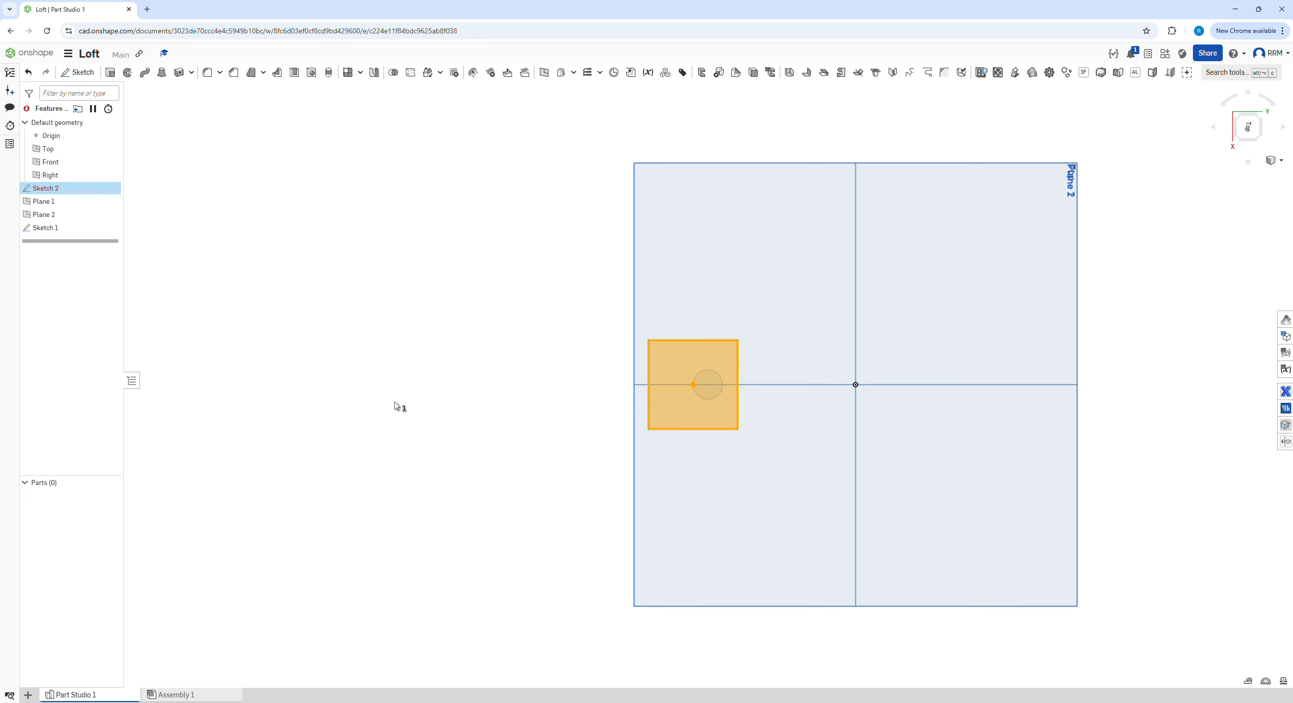
pyautogui.doubleClick(83, 190)
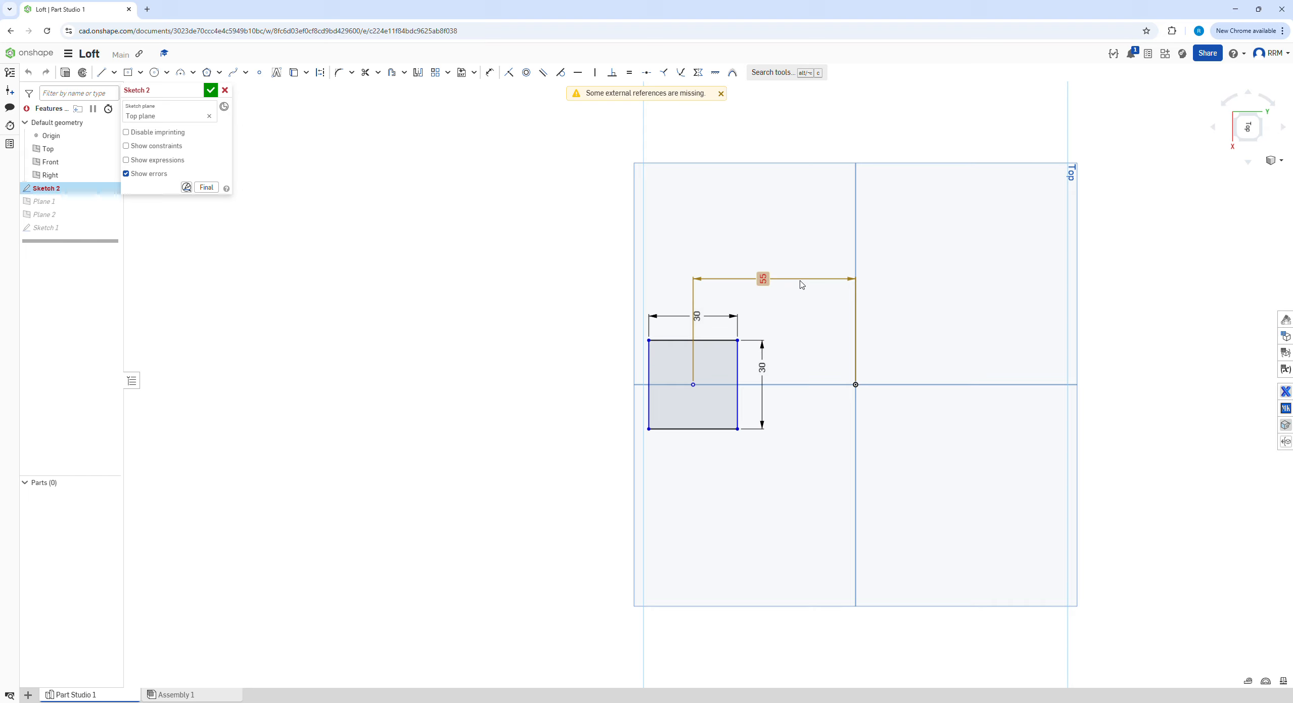
pyautogui.click(773, 283)
pyautogui.press('Delete')
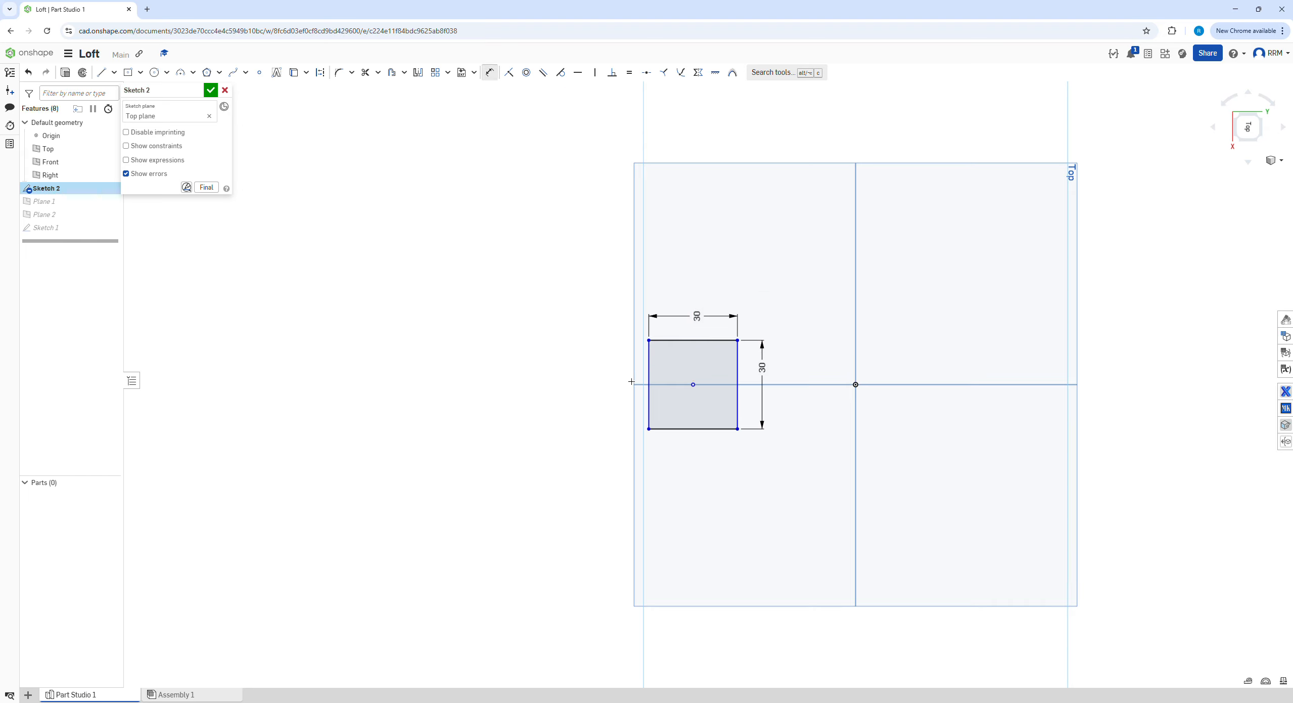
# - Dimension the square's centre 55 mm from the origin and accept the sketch
pyautogui.press('d')
pyautogui.click(694, 384)
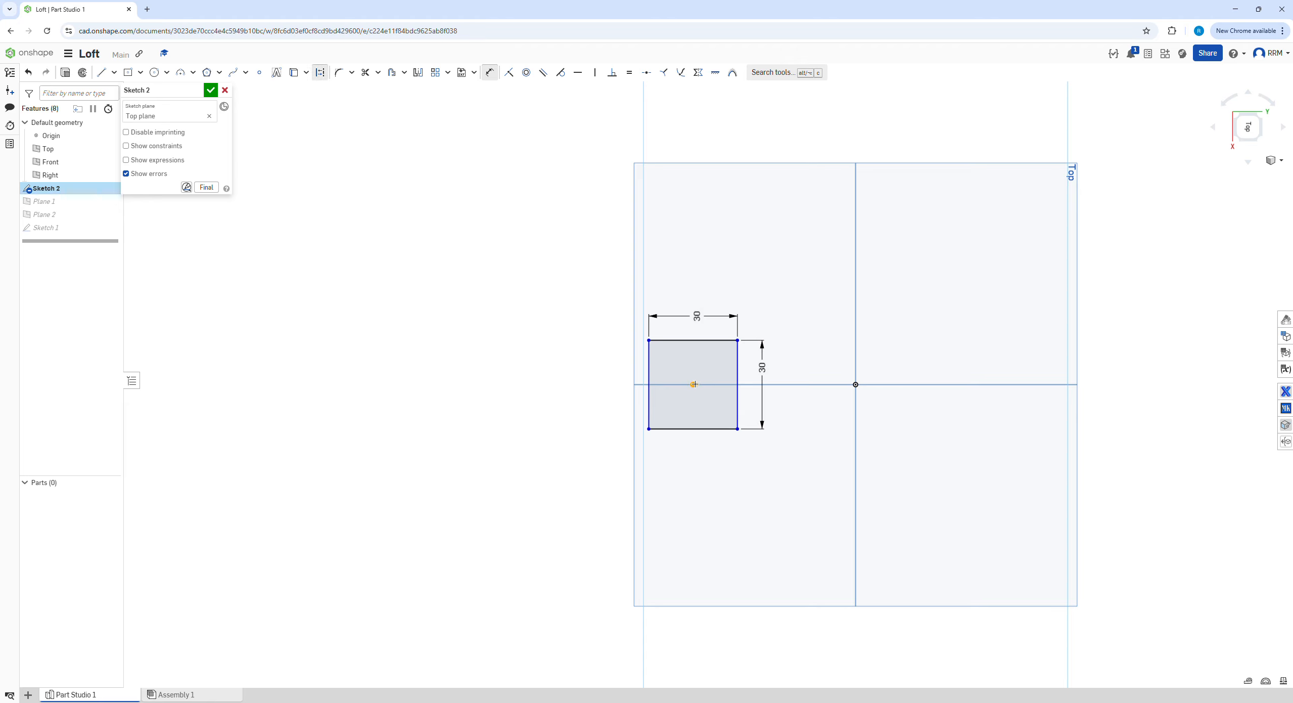
pyautogui.click(856, 385)
pyautogui.click(809, 479)
pyautogui.press('Return')
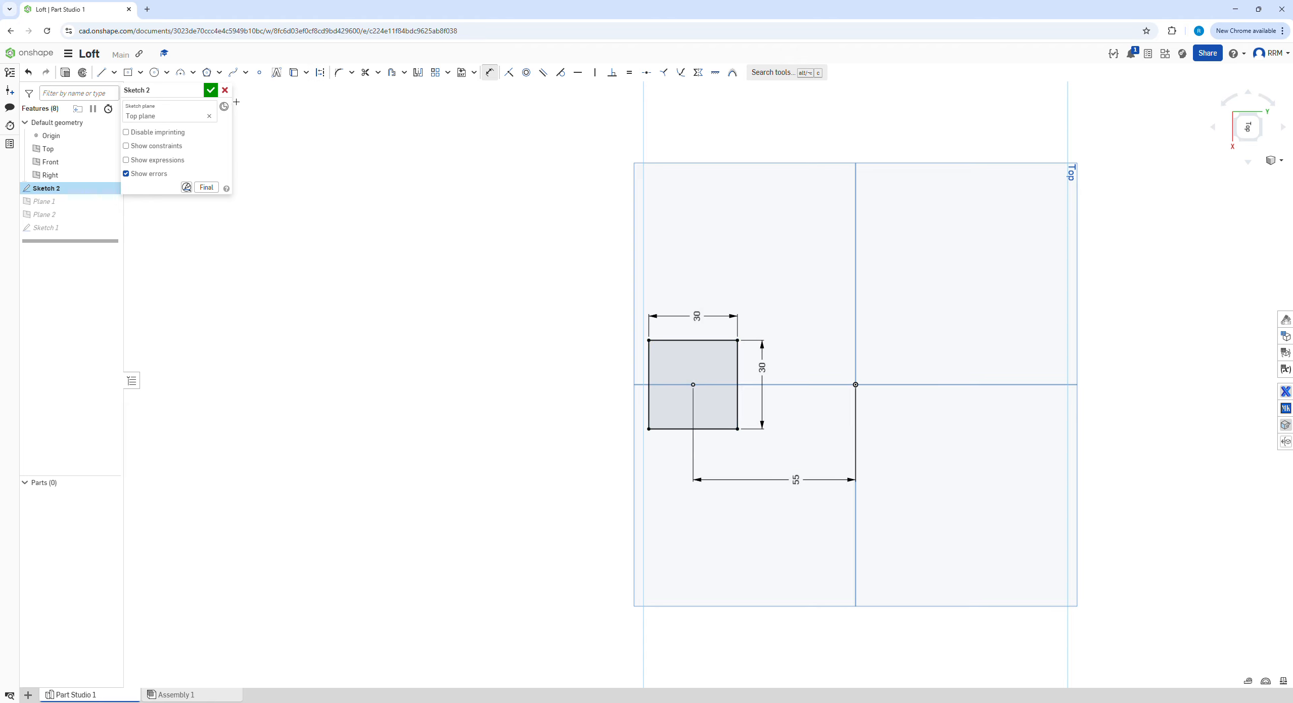
pyautogui.click(211, 90)
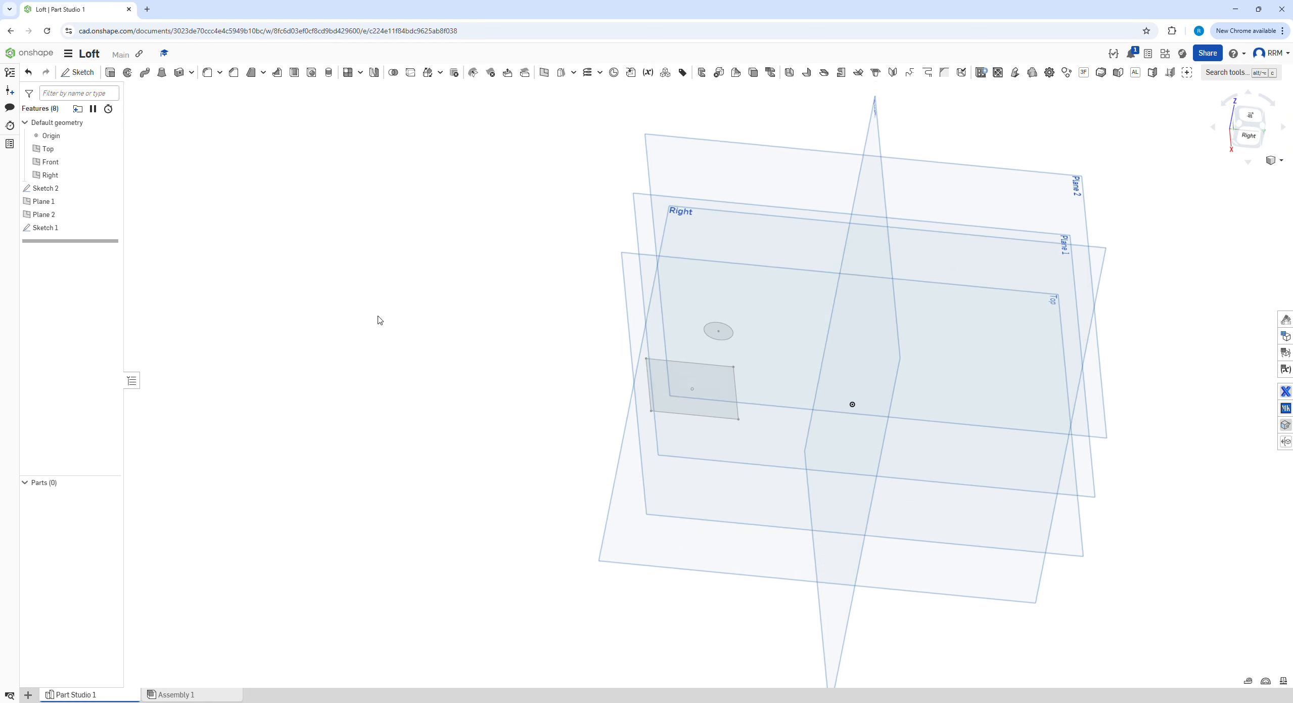
# - Start a sketch on the upper offset plane and draw a corner rectangle about 22 by 17 mm over the square
pyautogui.click(655, 202)
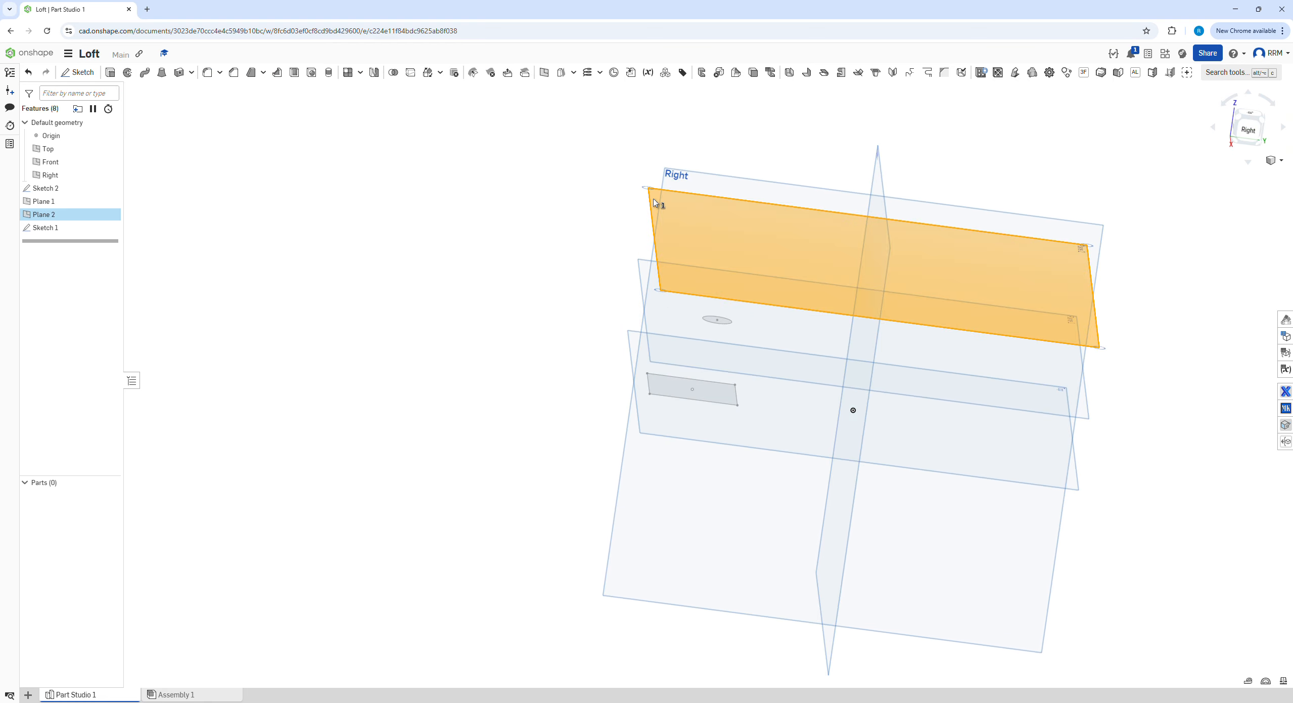
pyautogui.click(78, 72)
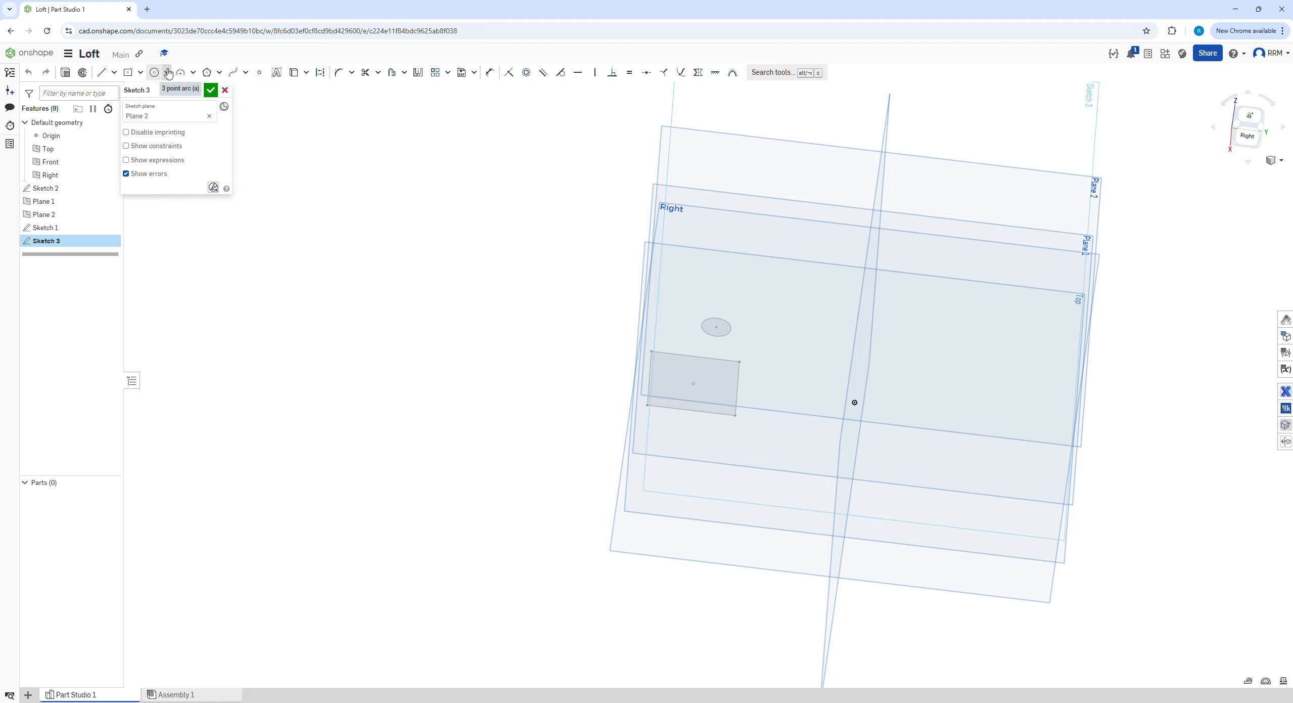
pyautogui.click(128, 72)
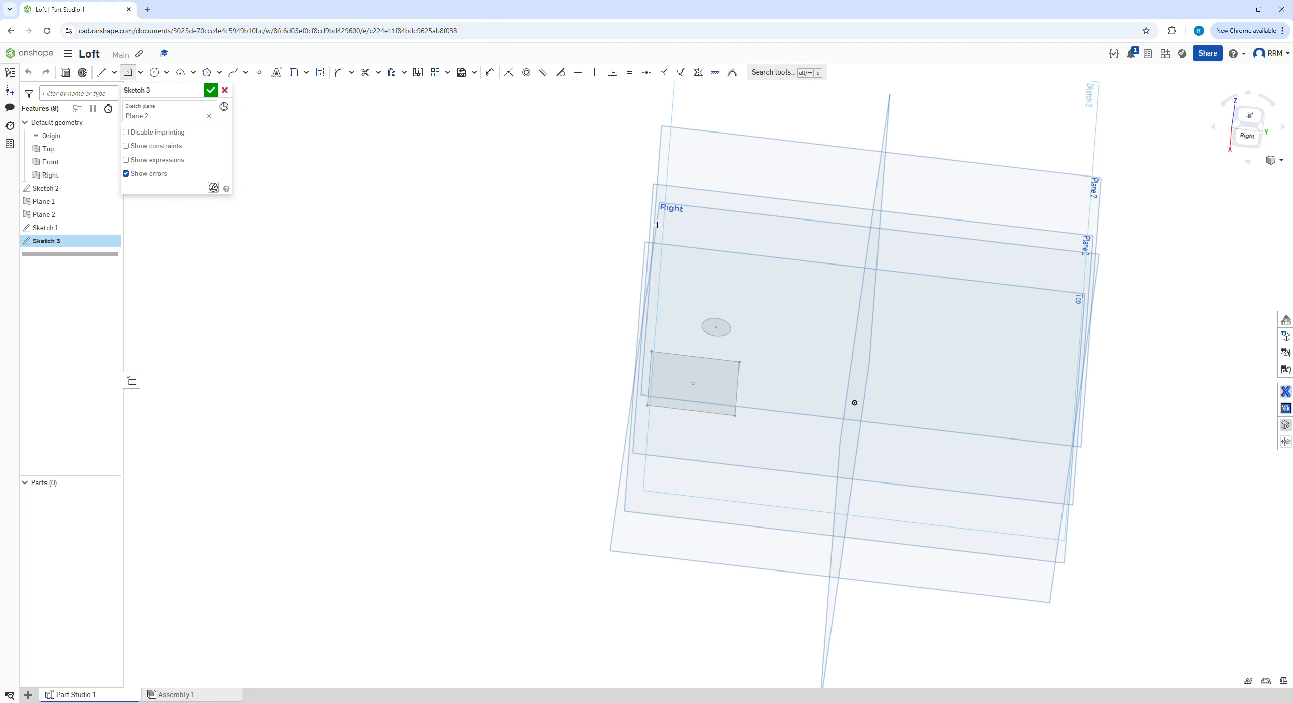
pyautogui.press('n')
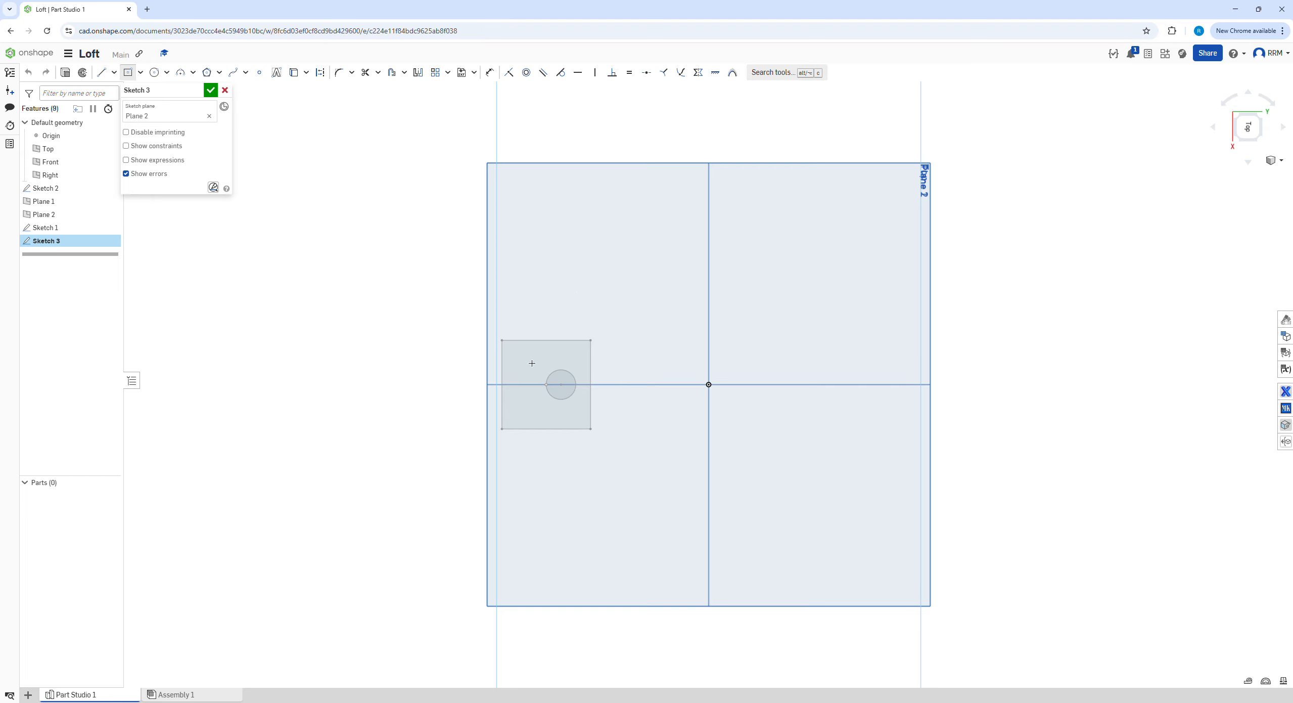
pyautogui.press('Escape')
pyautogui.click(141, 72)
pyautogui.click(147, 91)
pyautogui.click(514, 349)
pyautogui.click(578, 398)
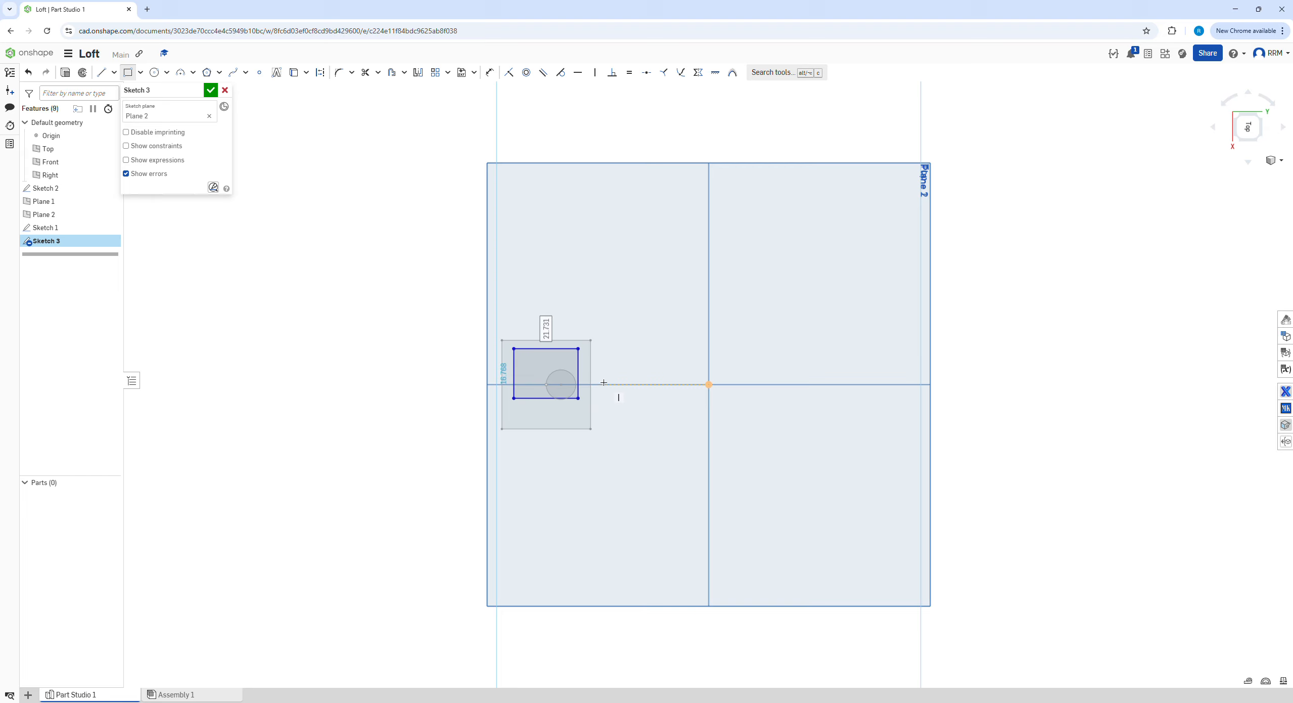
# - Dimension the rectangle as 20 mm long and 15 mm wide
pyautogui.press('d')
pyautogui.click(554, 345)
pyautogui.click(586, 318)
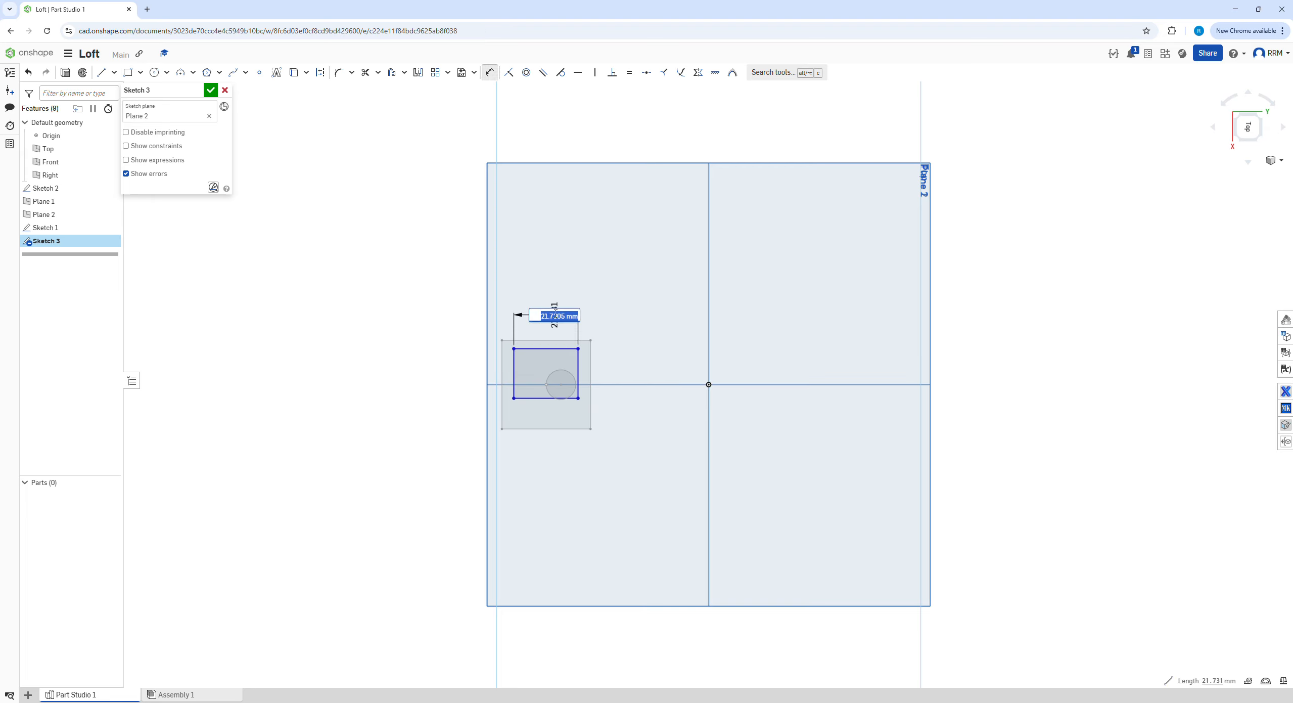
pyautogui.press('Return')
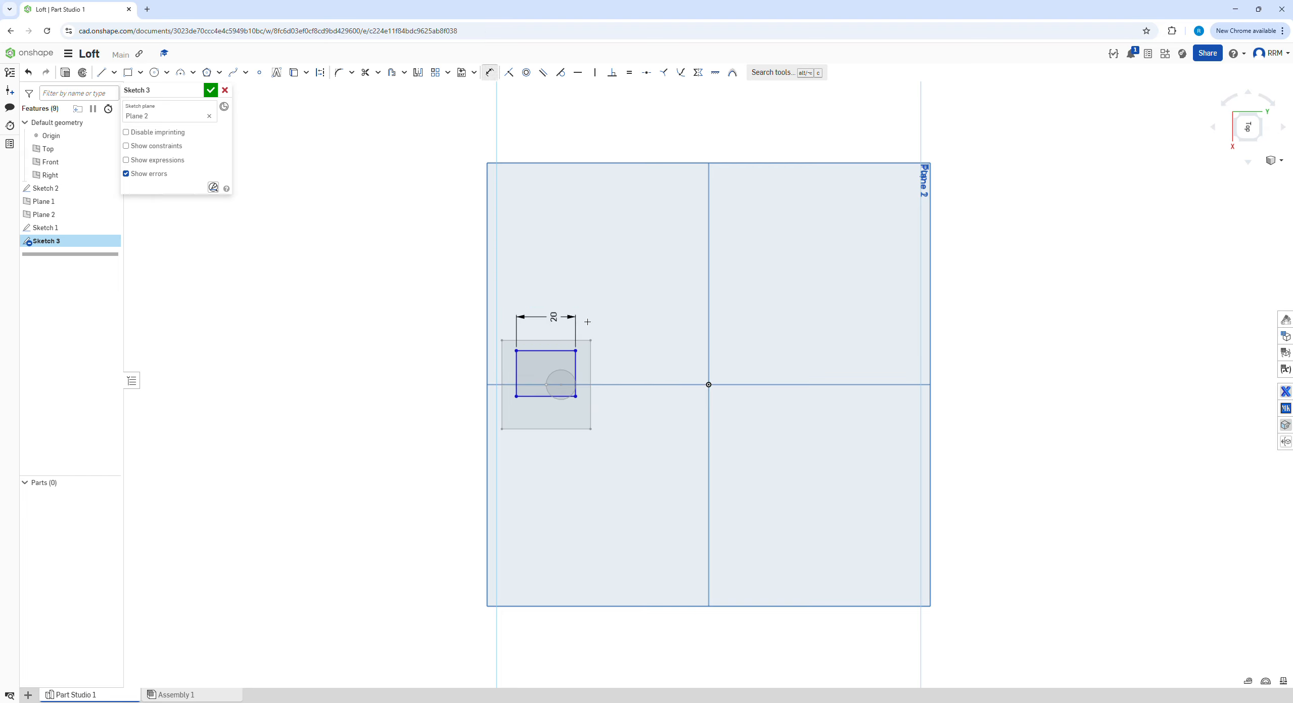
pyautogui.click(575, 369)
pyautogui.click(624, 360)
pyautogui.write('15')
pyautogui.press('Return')
pyautogui.press('Escape')
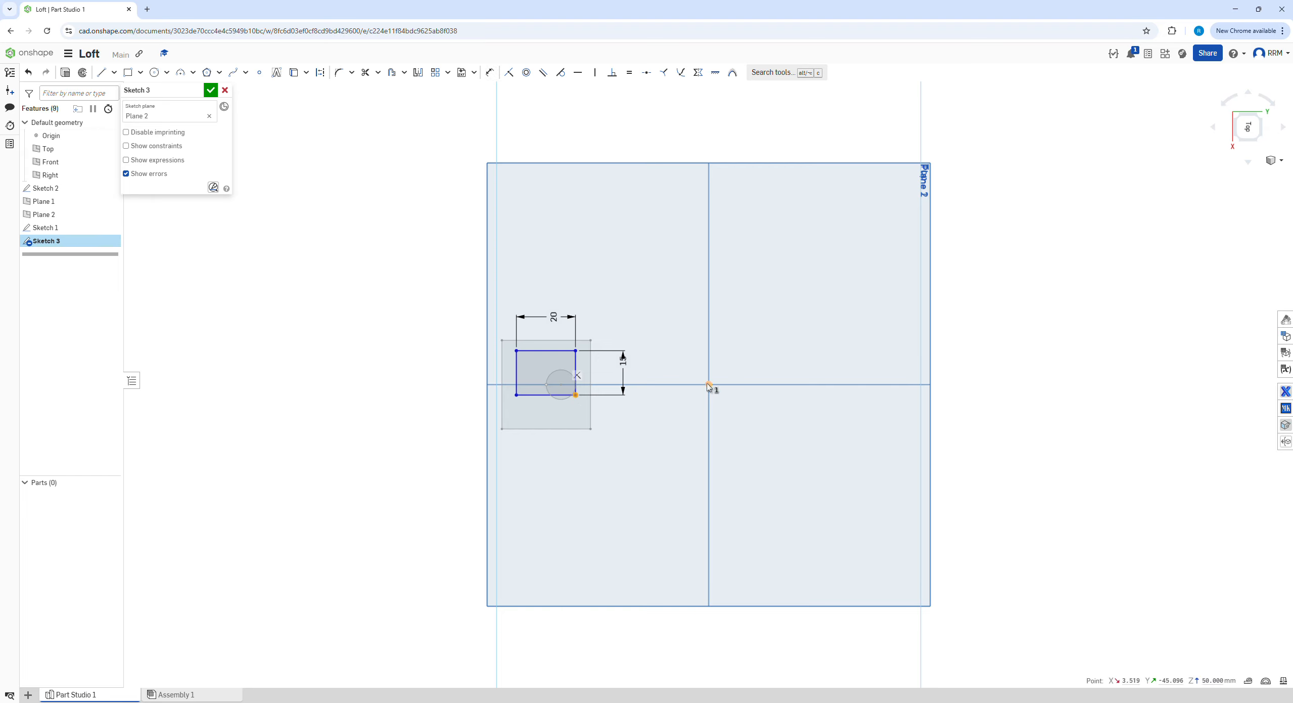
pyautogui.click(709, 385)
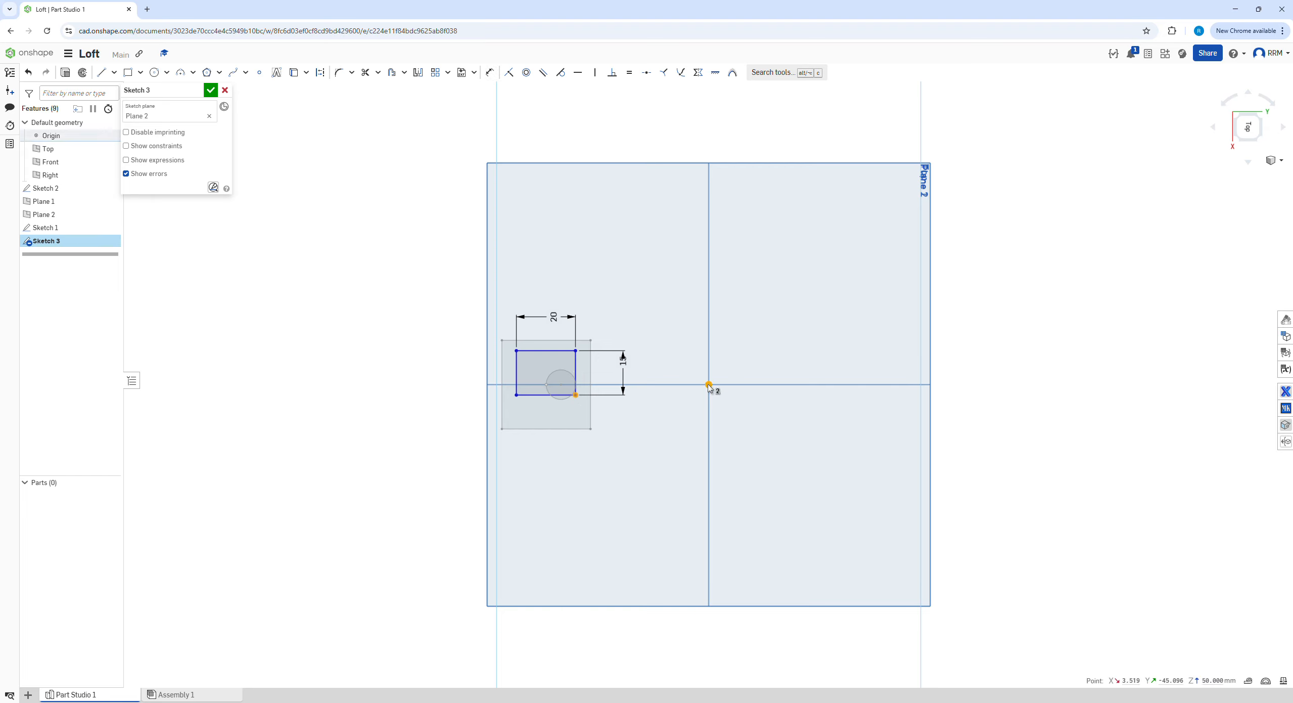
pyautogui.click(579, 73)
pyautogui.hotkey('ctrl', 'z')
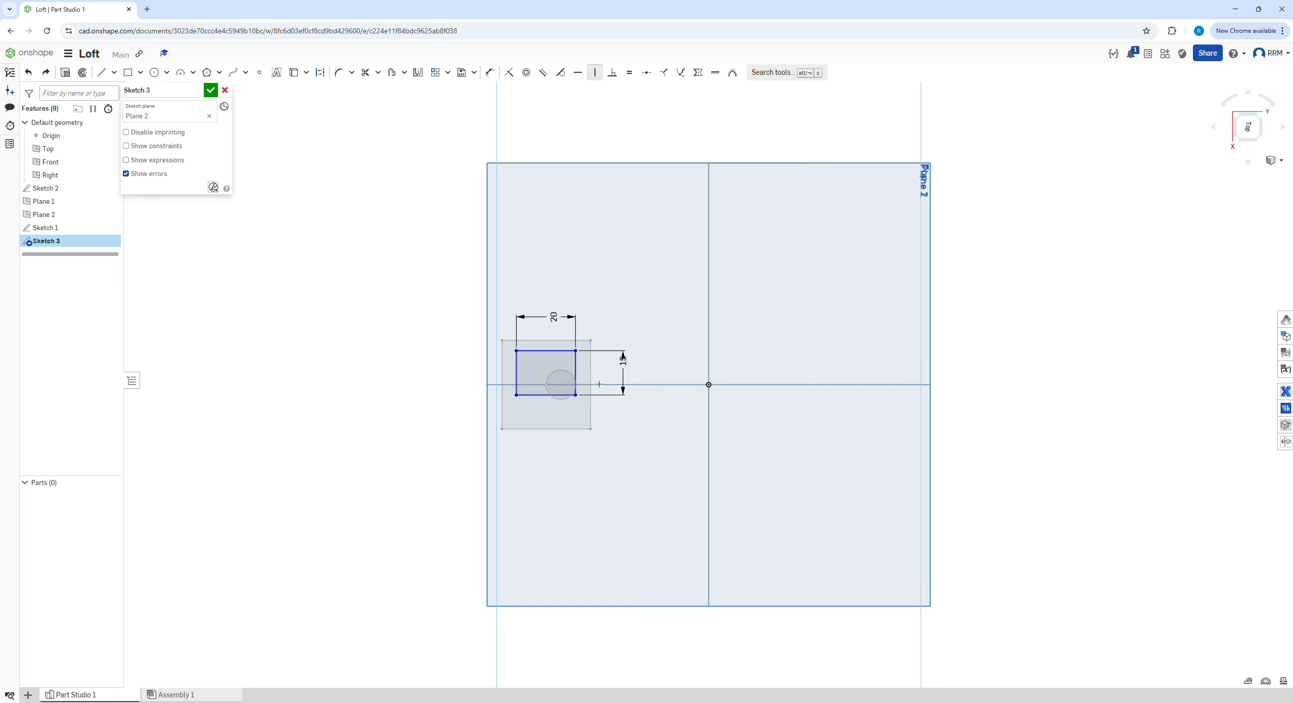
# - Align the rectangle's corner nearest the origin with the origin using a Vertical constraint
pyautogui.click(576, 396)
pyautogui.click(595, 73)
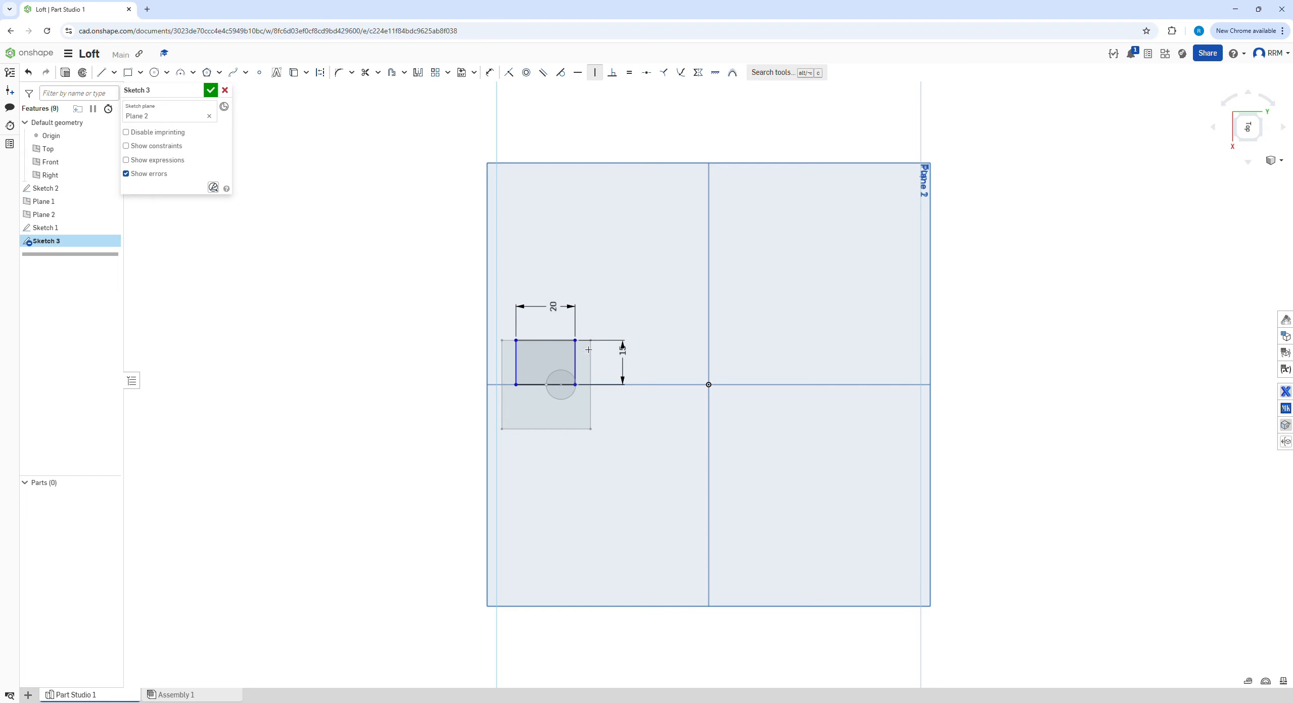
pyautogui.moveTo(576, 361)
pyautogui.mouseDown()
pyautogui.moveTo(605, 365)
pyautogui.moveTo(560, 367)
pyautogui.moveTo(573, 365)
pyautogui.mouseUp()
# - Dimension the rectangle's edge nearest the origin 45 mm from the origin and accept the sketch
pyautogui.press('d')
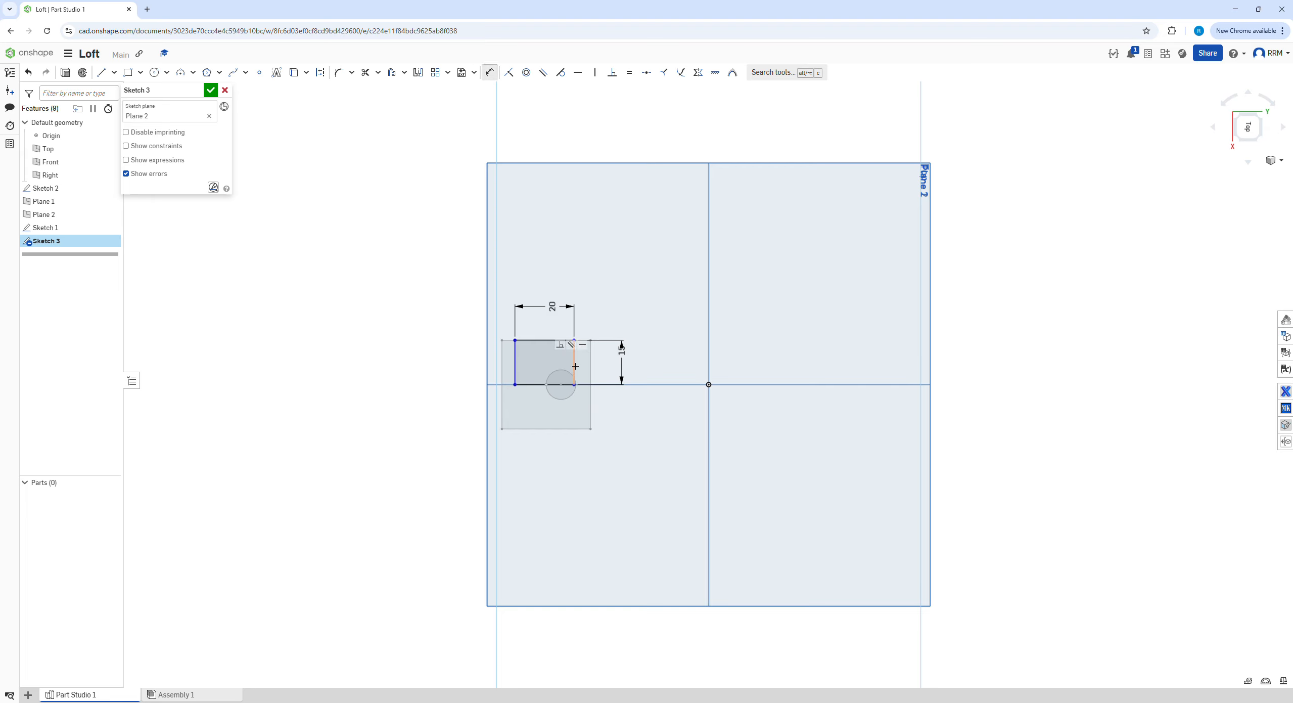
pyautogui.click(575, 366)
pyautogui.click(708, 384)
pyautogui.click(640, 312)
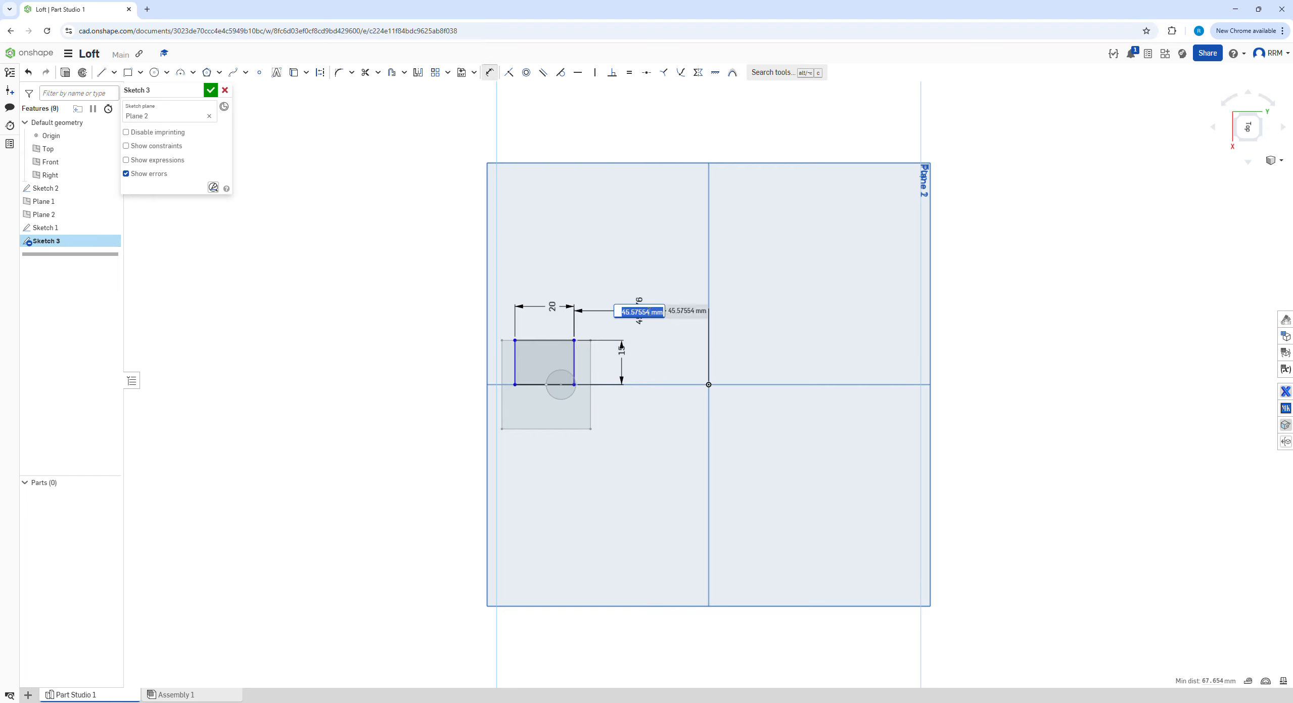
pyautogui.write('45')
pyautogui.press('Return')
pyautogui.press('Escape')
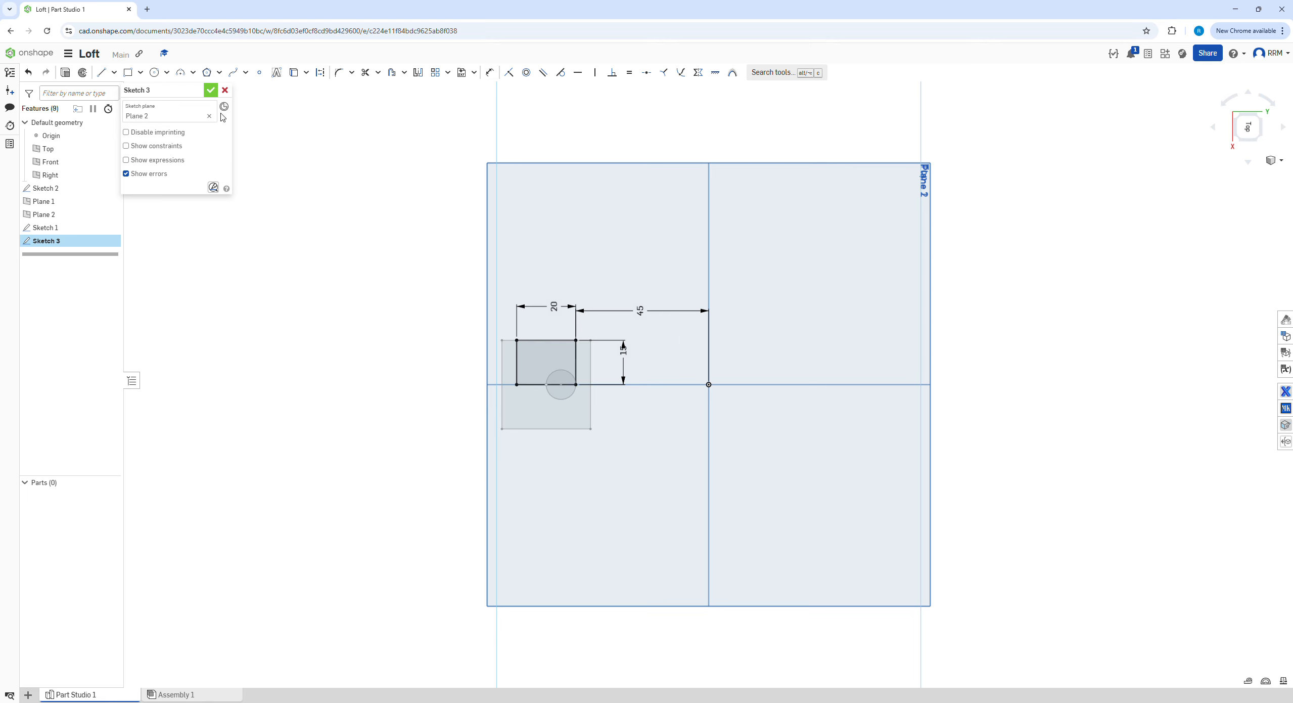
pyautogui.click(210, 90)
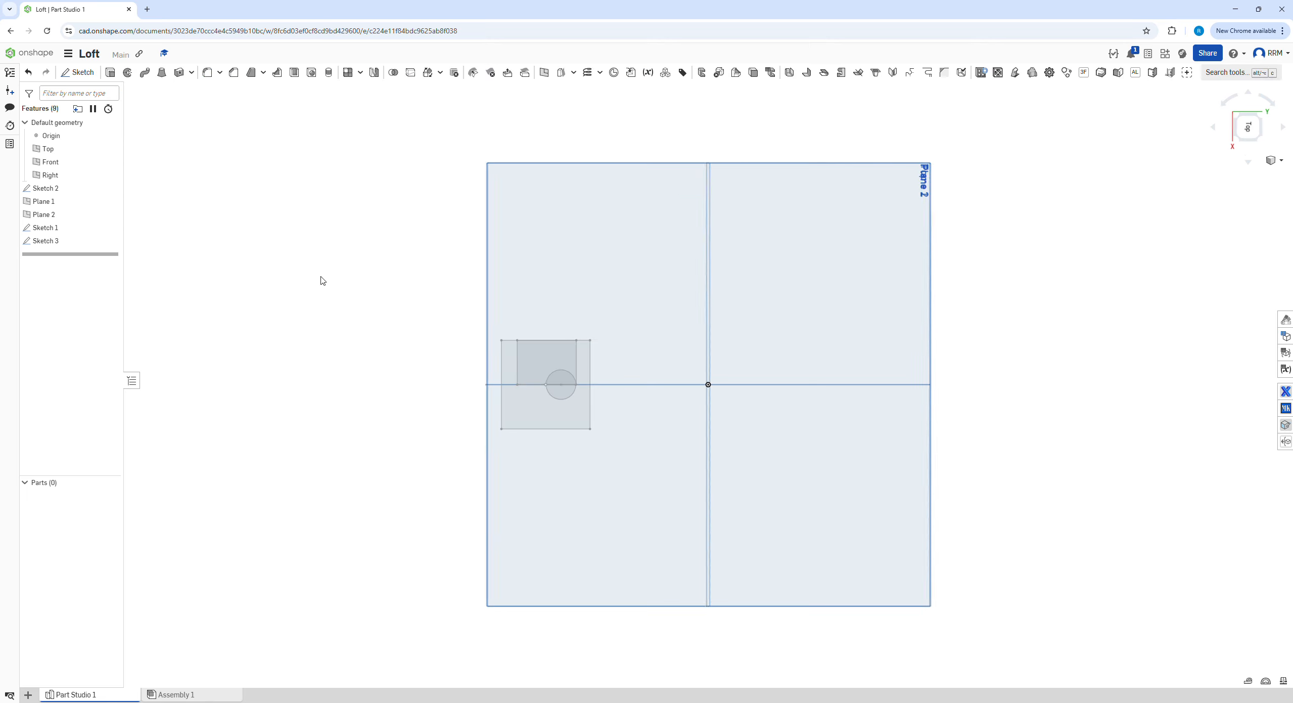
# - Start a solid Loft through the square, circle and rectangle faces as profiles, in that order from the base upward
pyautogui.click(162, 72)
pyautogui.click(525, 448)
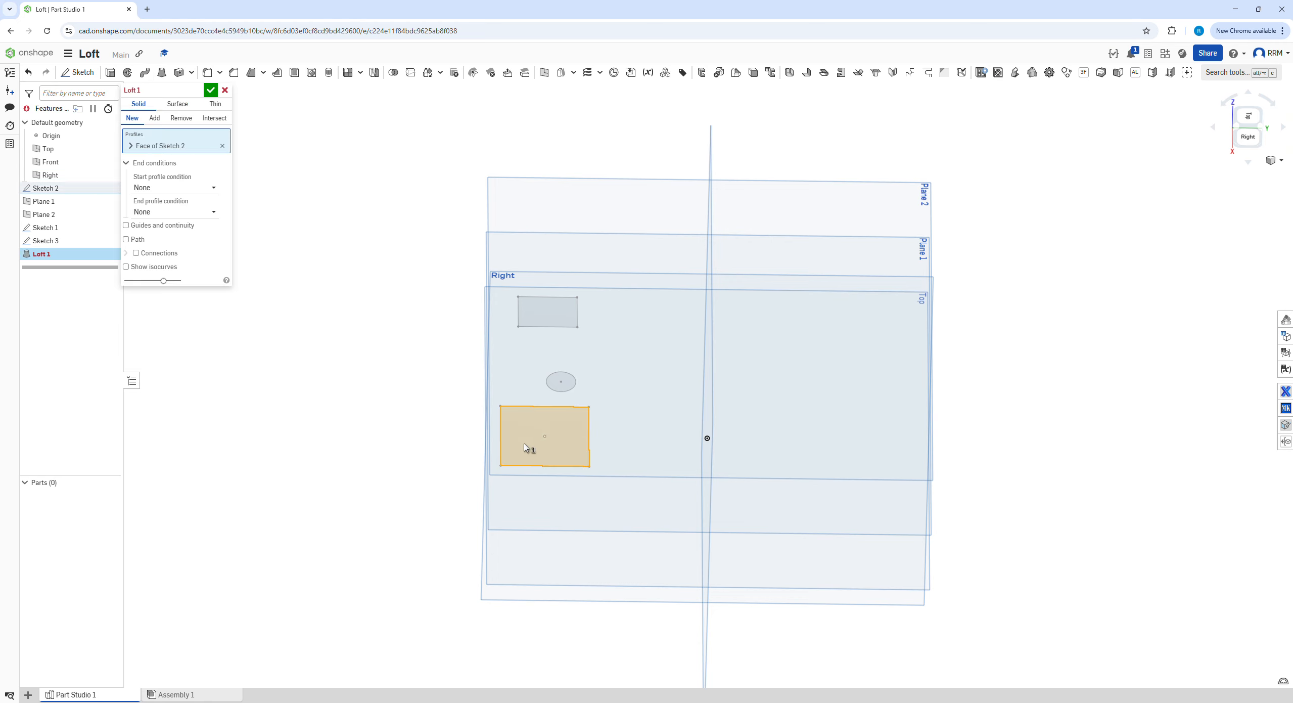
pyautogui.click(565, 386)
pyautogui.click(559, 314)
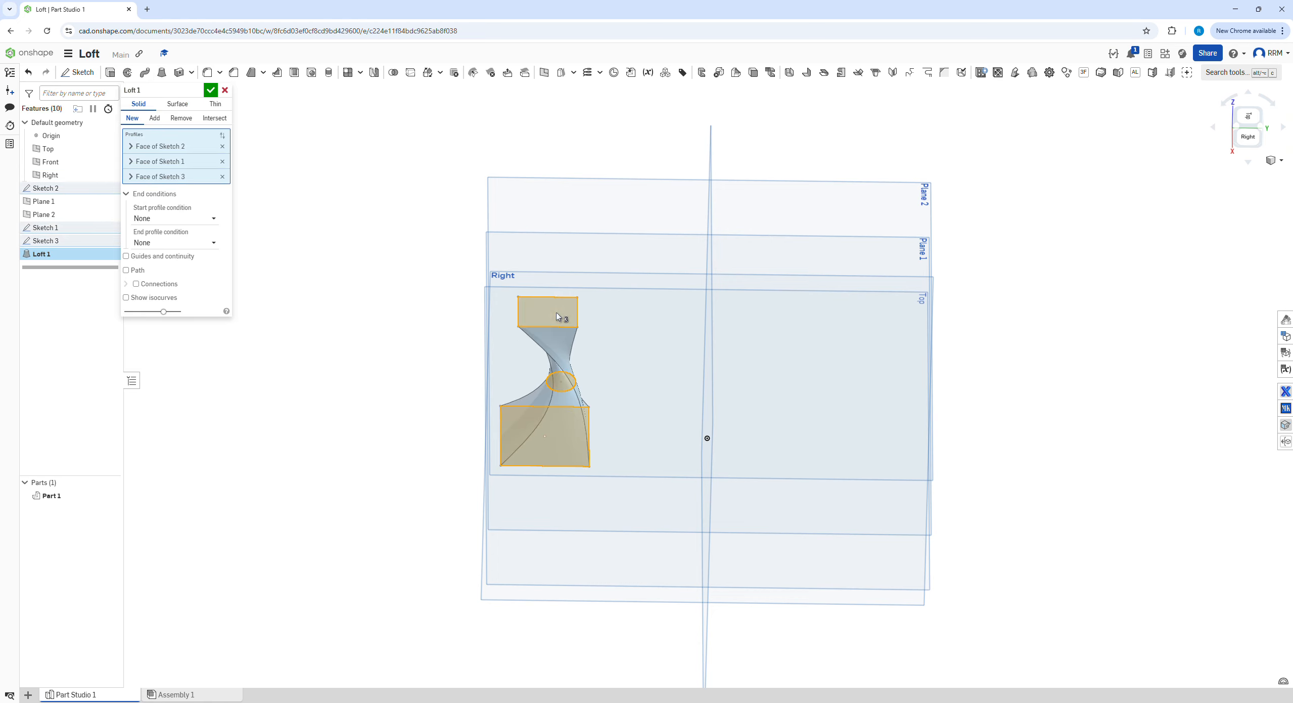
pyautogui.moveTo(398, 371); pyautogui.dragTo(460, 397, button='right')
pyautogui.scroll(3, 566, 385)
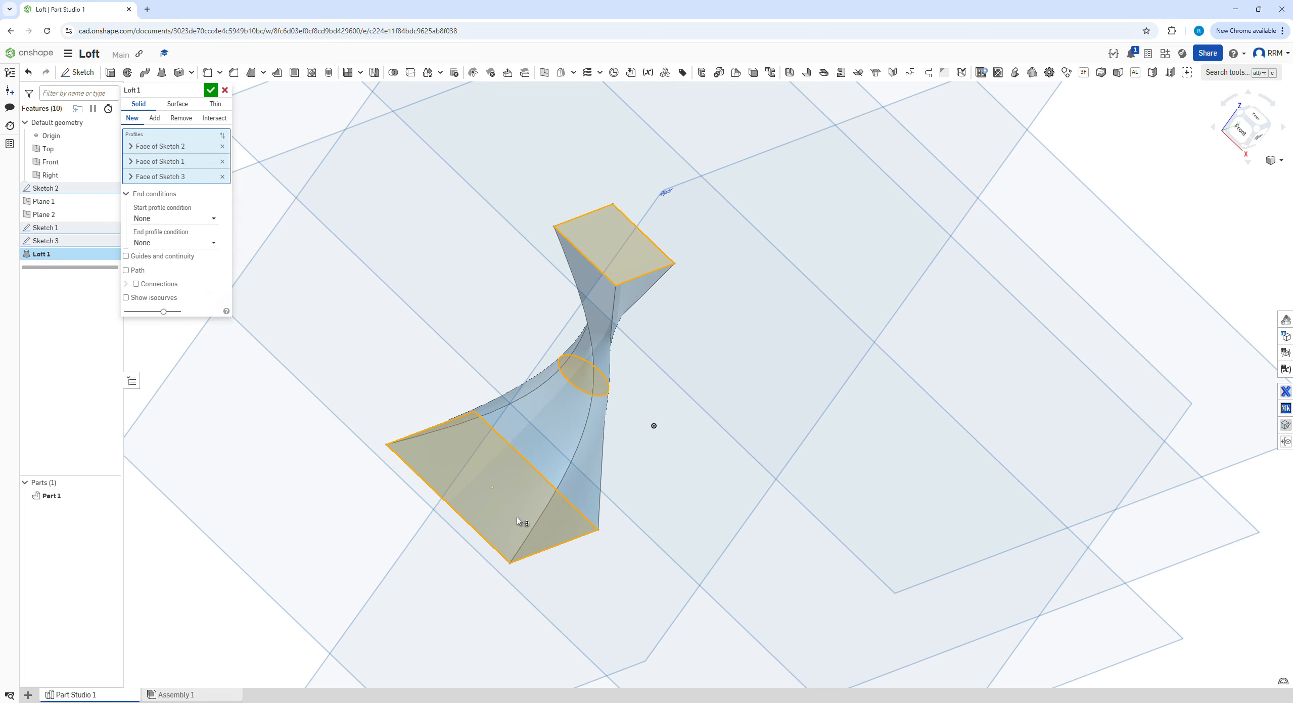
pyautogui.moveTo(594, 399); pyautogui.dragTo(574, 297, button='right')
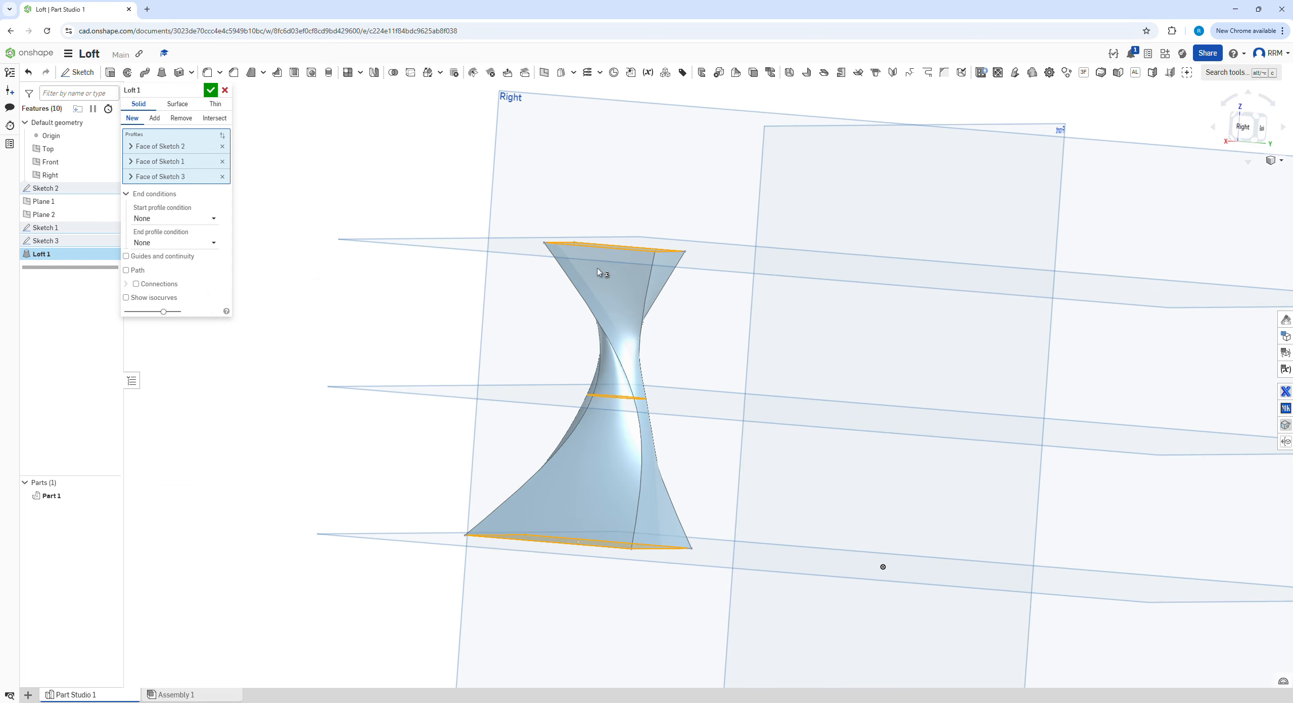
pyautogui.moveTo(399, 415); pyautogui.dragTo(444, 445, button='right')
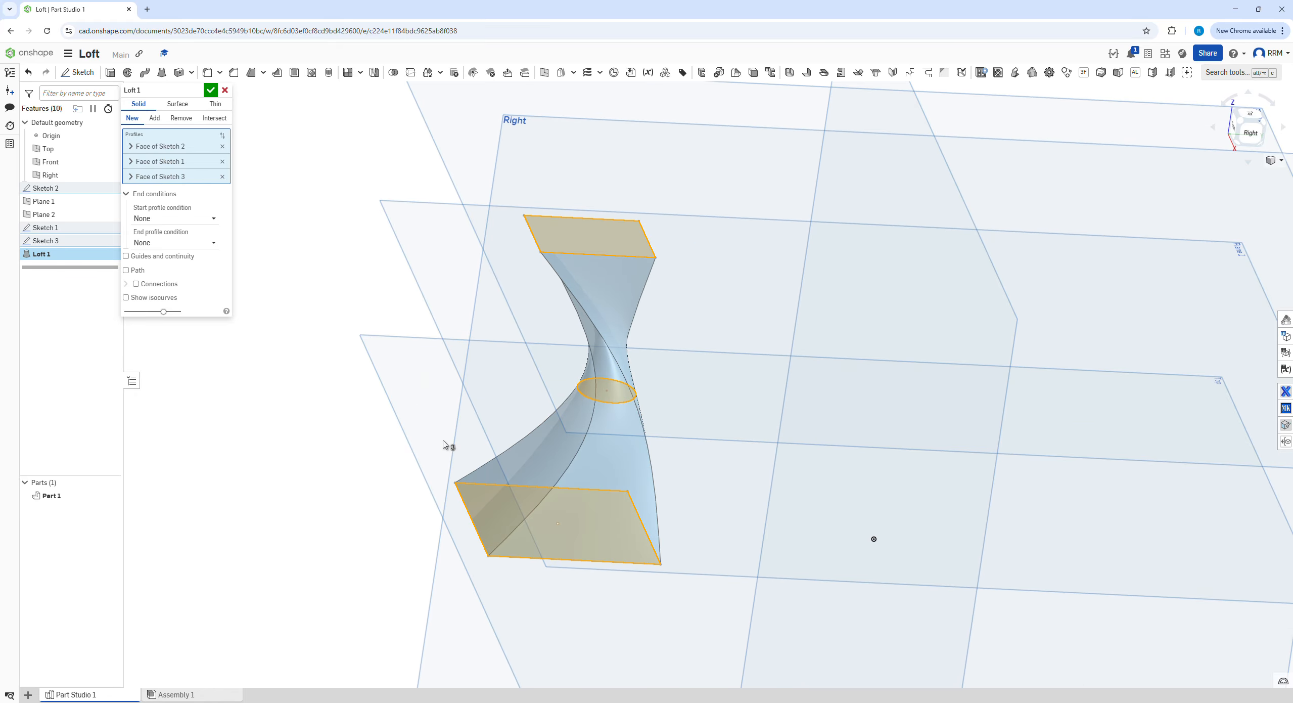
# - Show the loft's isocurves to examine how its surface twists between the profiles, and hide them again
pyautogui.click(155, 303)
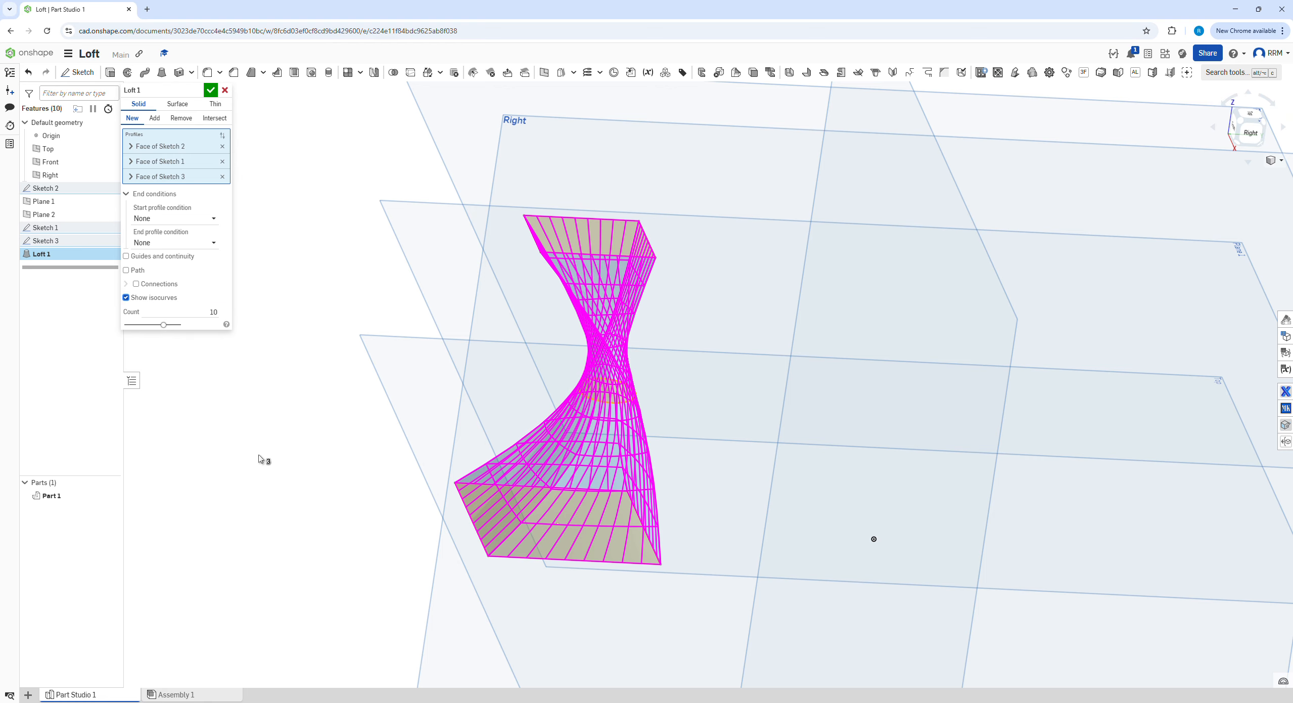
pyautogui.moveTo(266, 453); pyautogui.dragTo(530, 514, button='right')
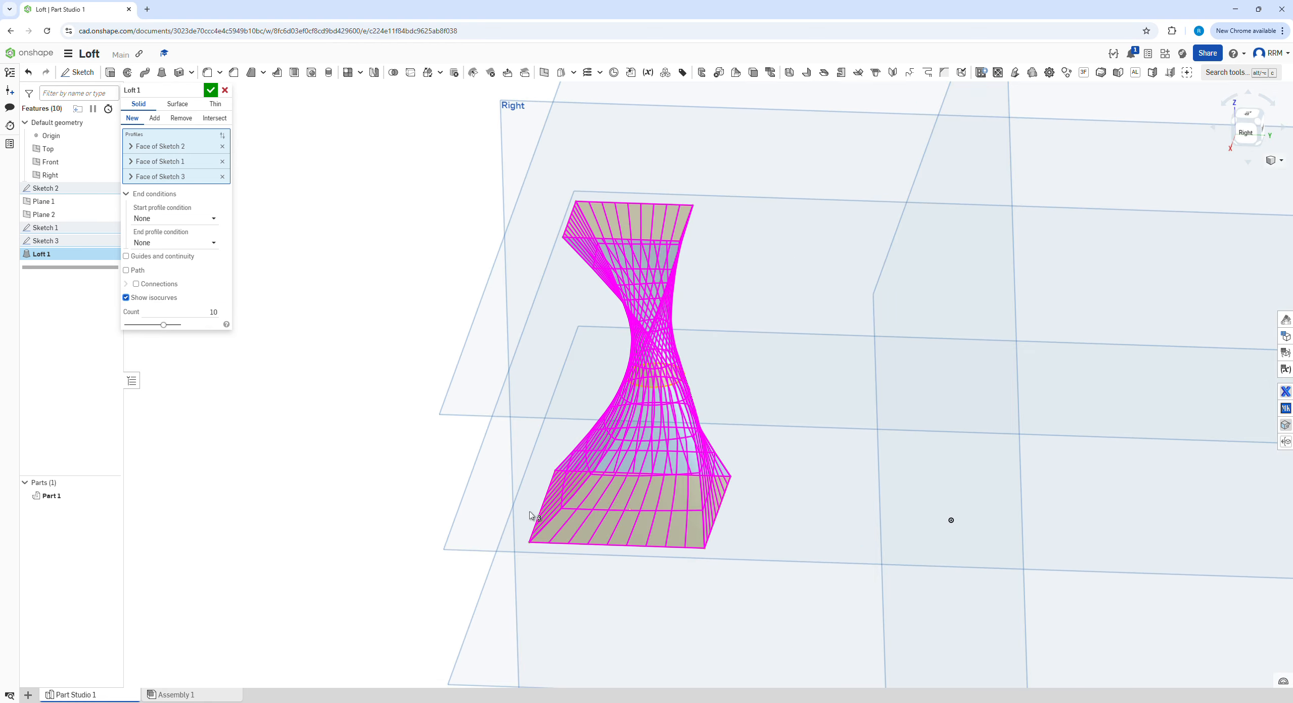
pyautogui.click(150, 298)
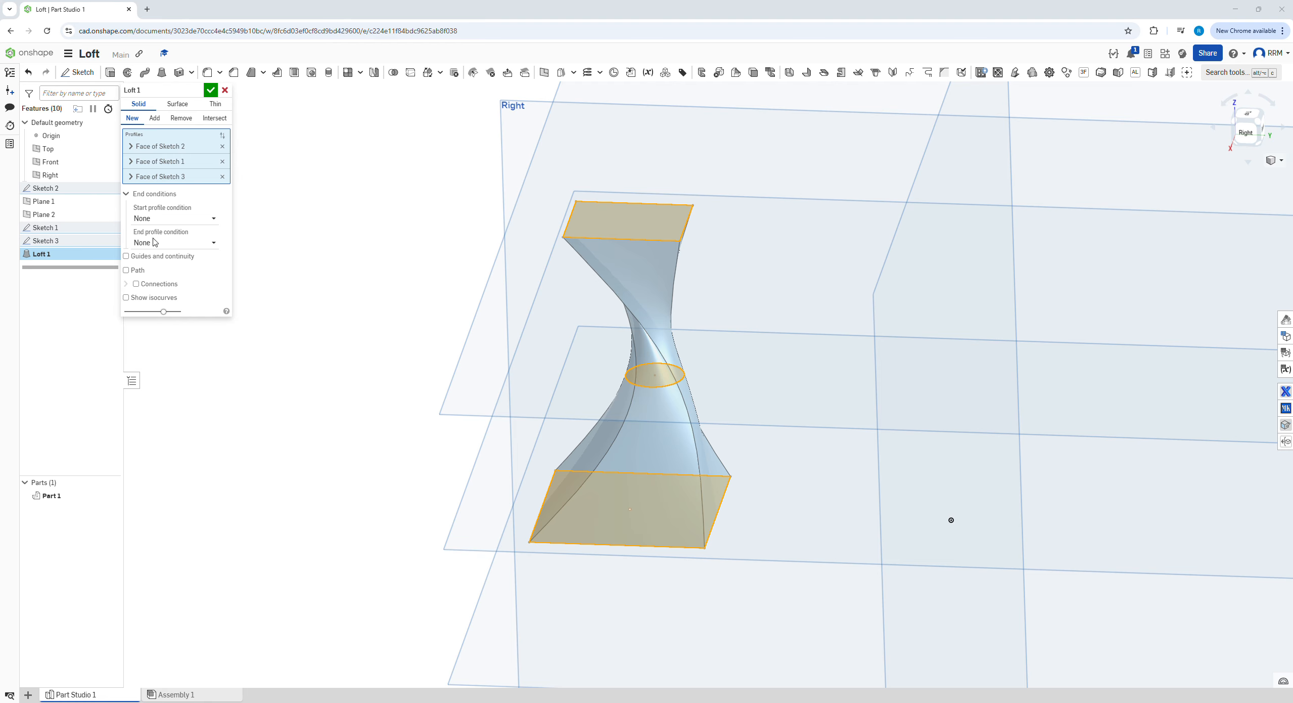
# - Enable the loft's connections and match the rectangle's near corner, the circle's edge and the square's corresponding corner
pyautogui.click(136, 283)
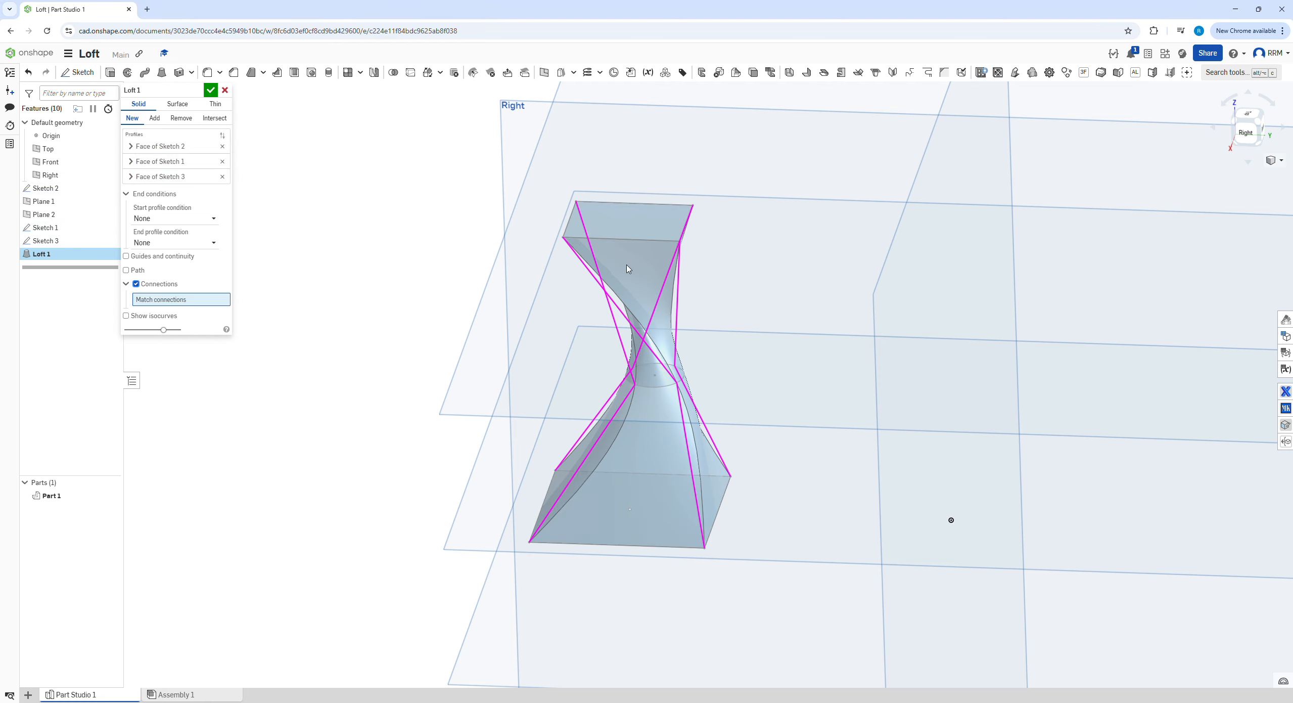
pyautogui.moveTo(437, 359); pyautogui.dragTo(488, 367, button='middle')
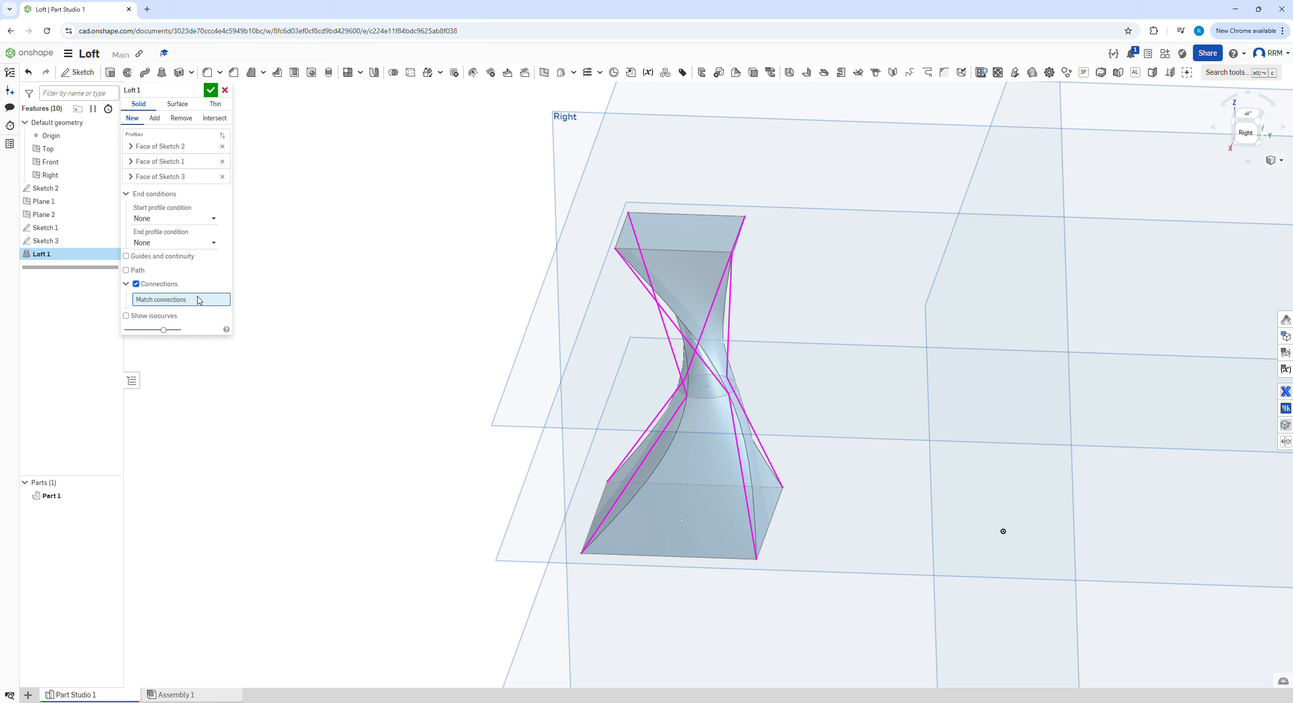
pyautogui.click(615, 250)
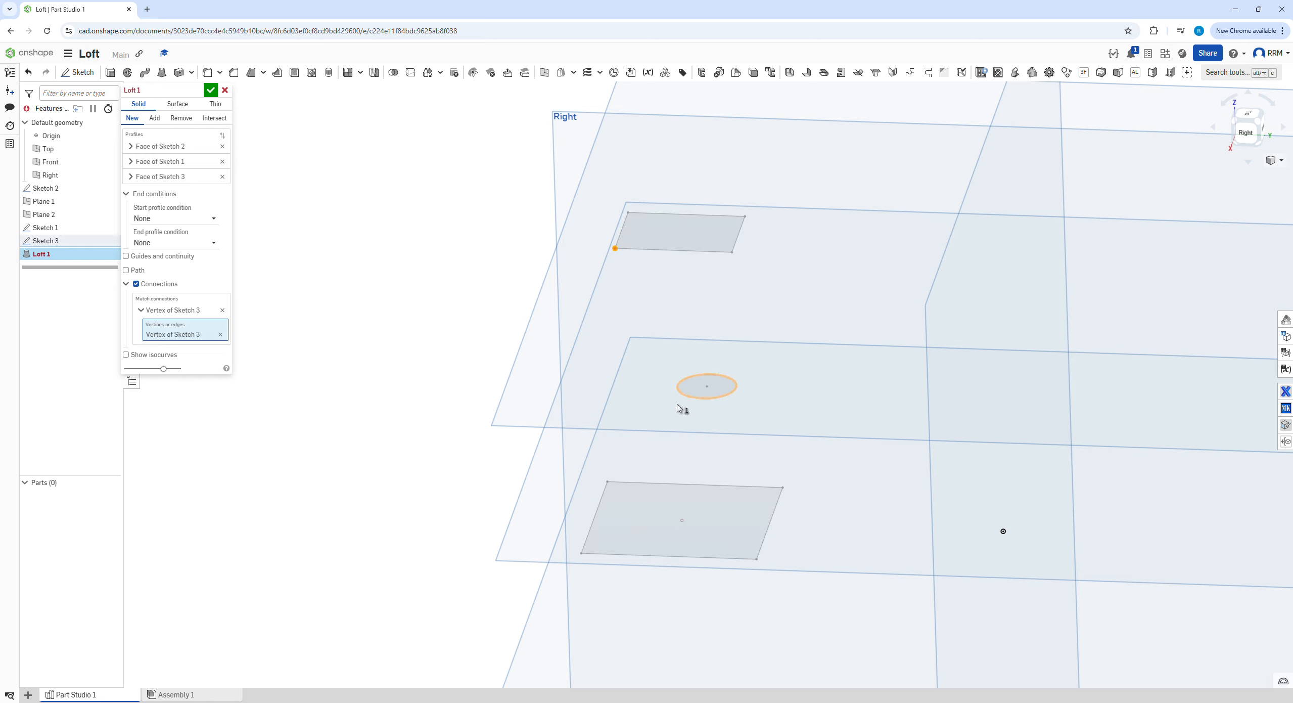
pyautogui.click(677, 406)
pyautogui.click(581, 555)
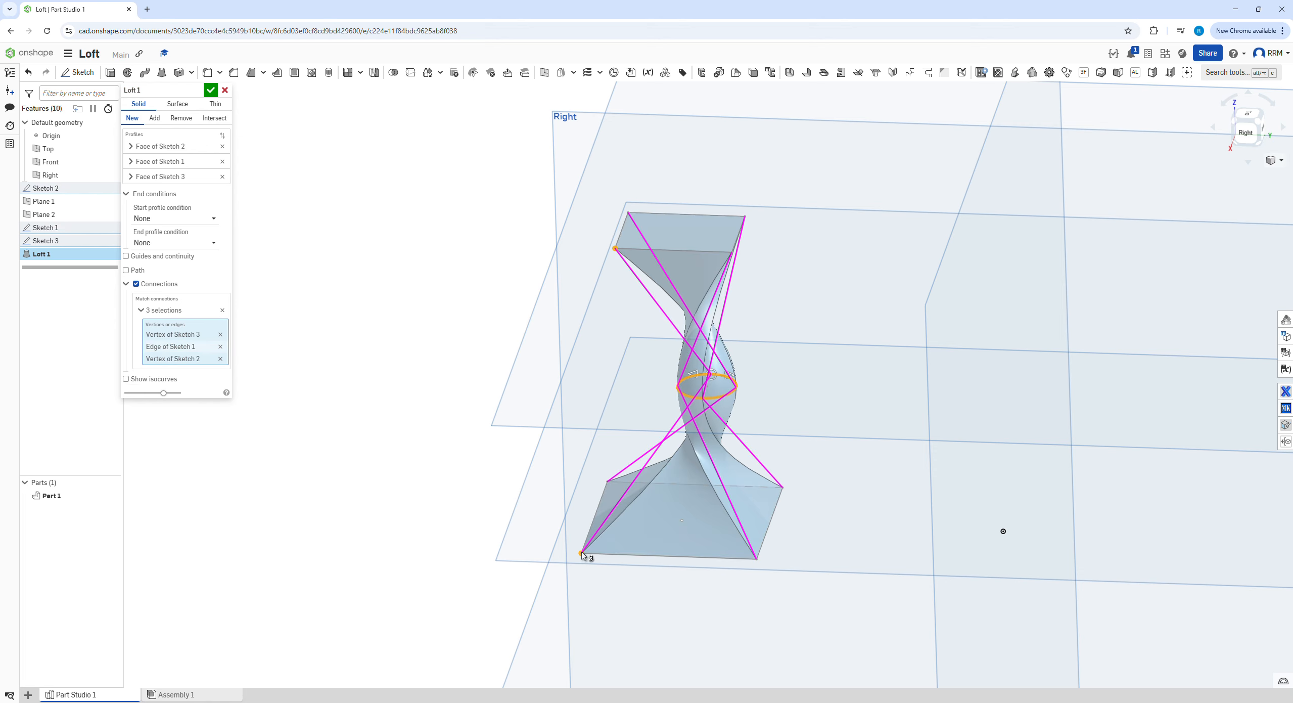
# - Slide the connection point around the circle to line up with the matched rectangle and square corners, and accept the loft
pyautogui.moveTo(453, 374); pyautogui.dragTo(554, 408, button='right')
pyautogui.moveTo(734, 403); pyautogui.dragTo(797, 418)
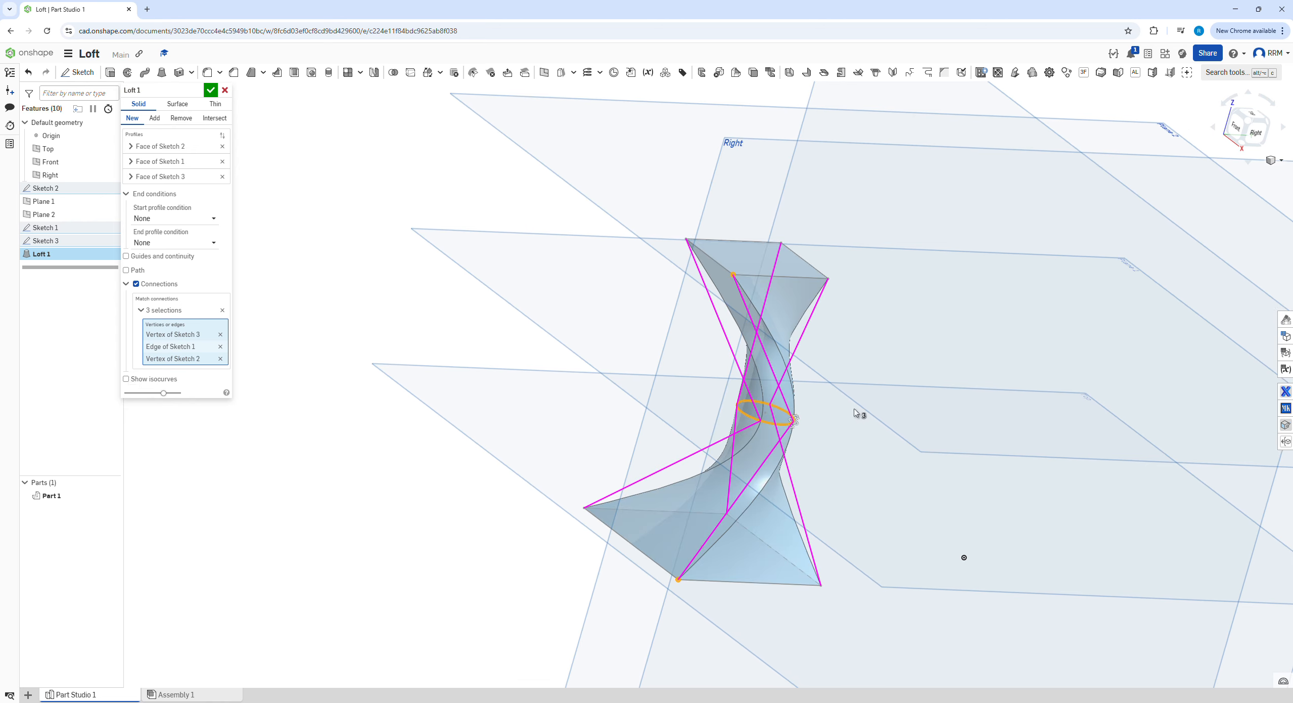
pyautogui.moveTo(855, 409); pyautogui.dragTo(817, 420, button='right')
pyautogui.moveTo(806, 417); pyautogui.dragTo(764, 432)
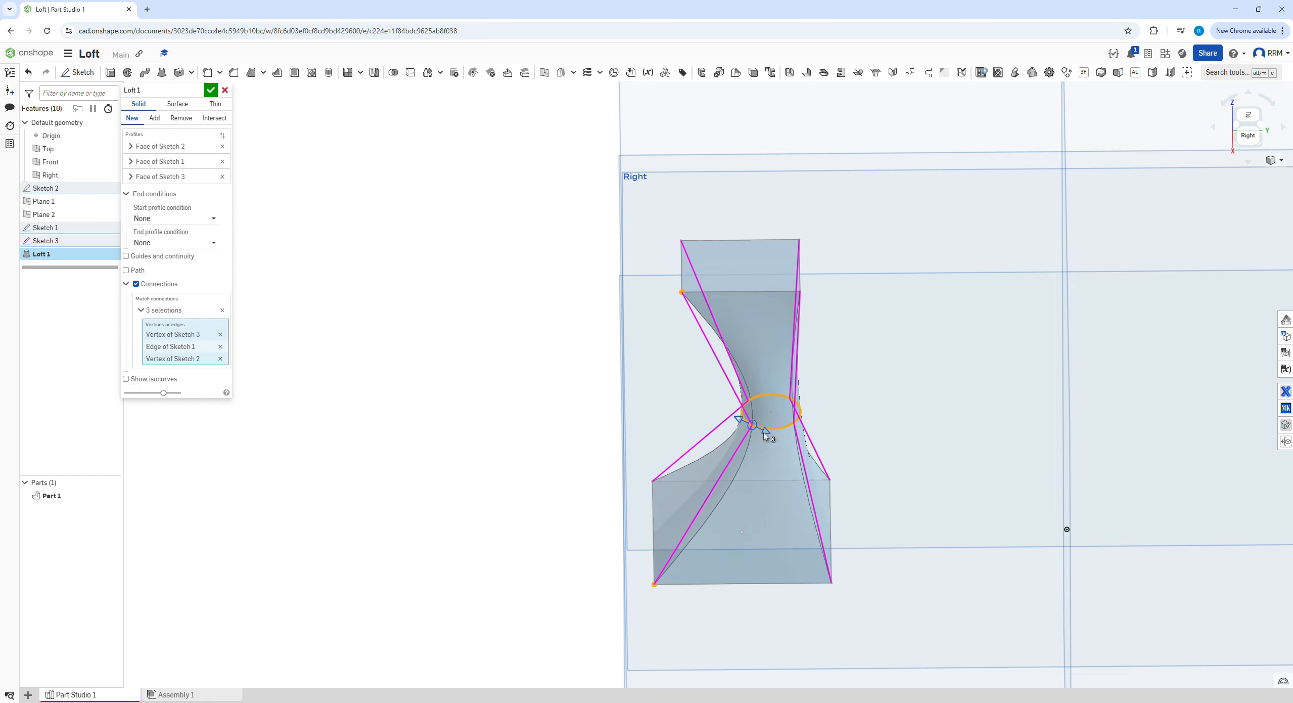
pyautogui.moveTo(462, 427)
pyautogui.mouseDown(button='right')
pyautogui.moveTo(557, 396)
pyautogui.moveTo(562, 426)
pyautogui.moveTo(444, 429)
pyautogui.mouseUp(button='right')
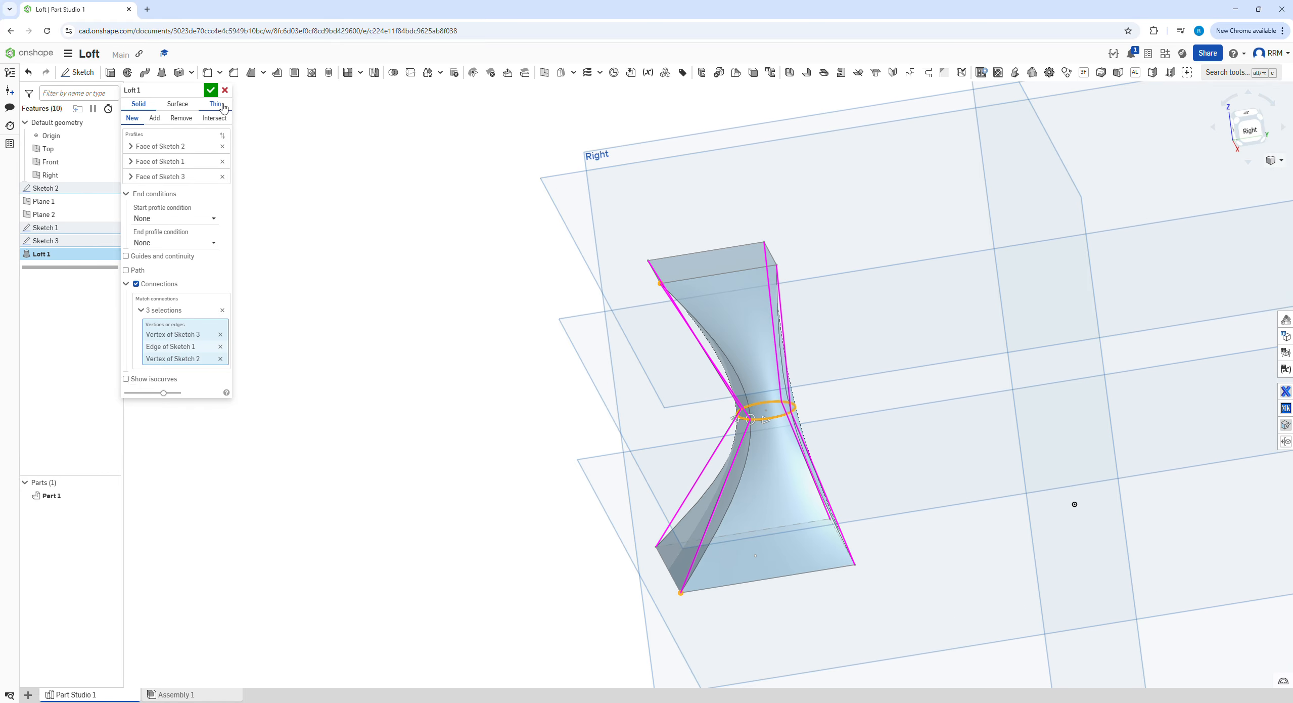
pyautogui.click(210, 89)
# - Reopen the loft for editing and set its start profile condition to Normal to profile
pyautogui.moveTo(349, 222); pyautogui.dragTo(444, 382, button='right')
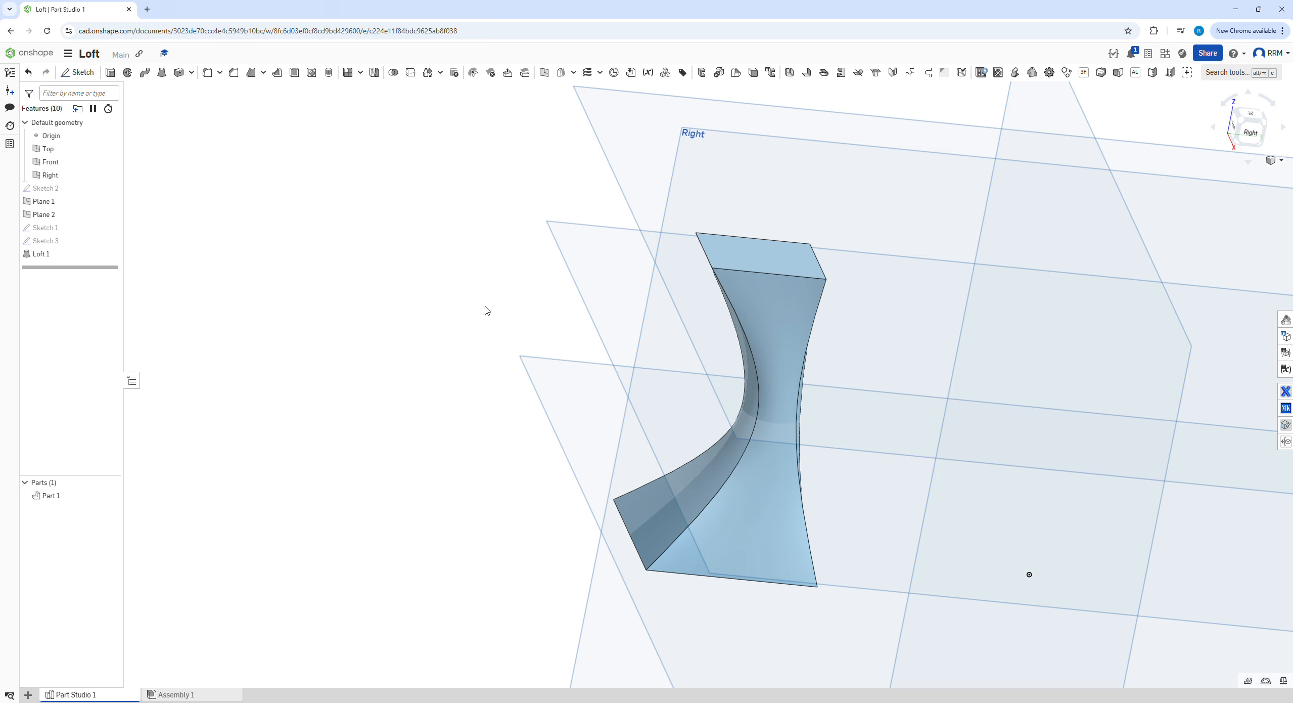
pyautogui.moveTo(491, 347); pyautogui.dragTo(549, 369, button='right')
pyautogui.scroll(3, 445, 332)
pyautogui.scroll(-4, 442, 331)
pyautogui.scroll(-3, 441, 331)
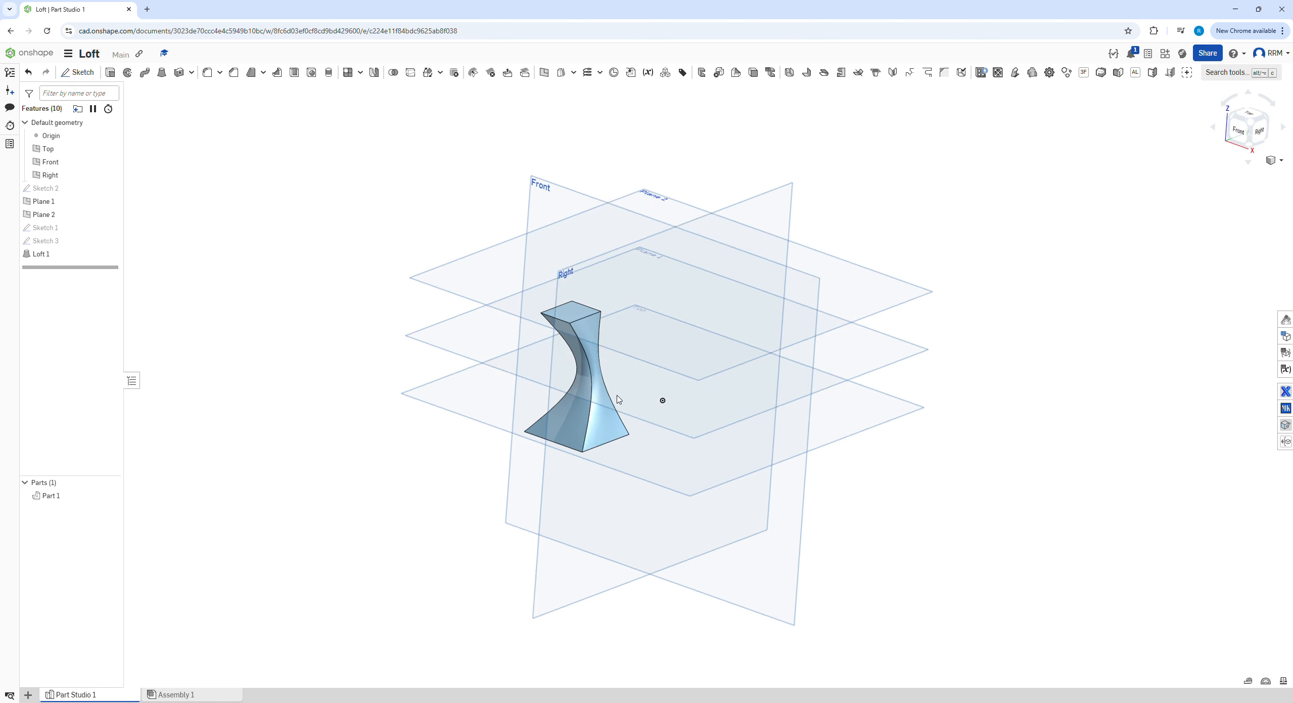
pyautogui.doubleClick(76, 253)
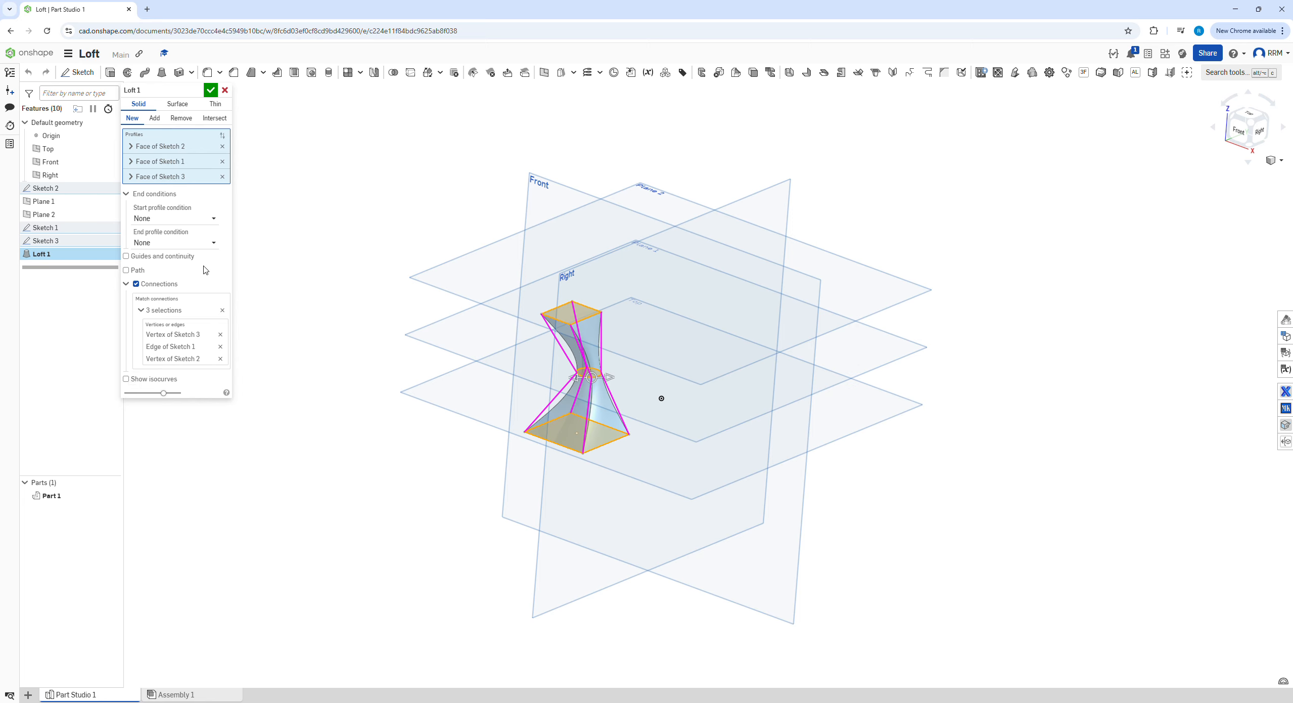
pyautogui.click(212, 218)
pyautogui.click(201, 249)
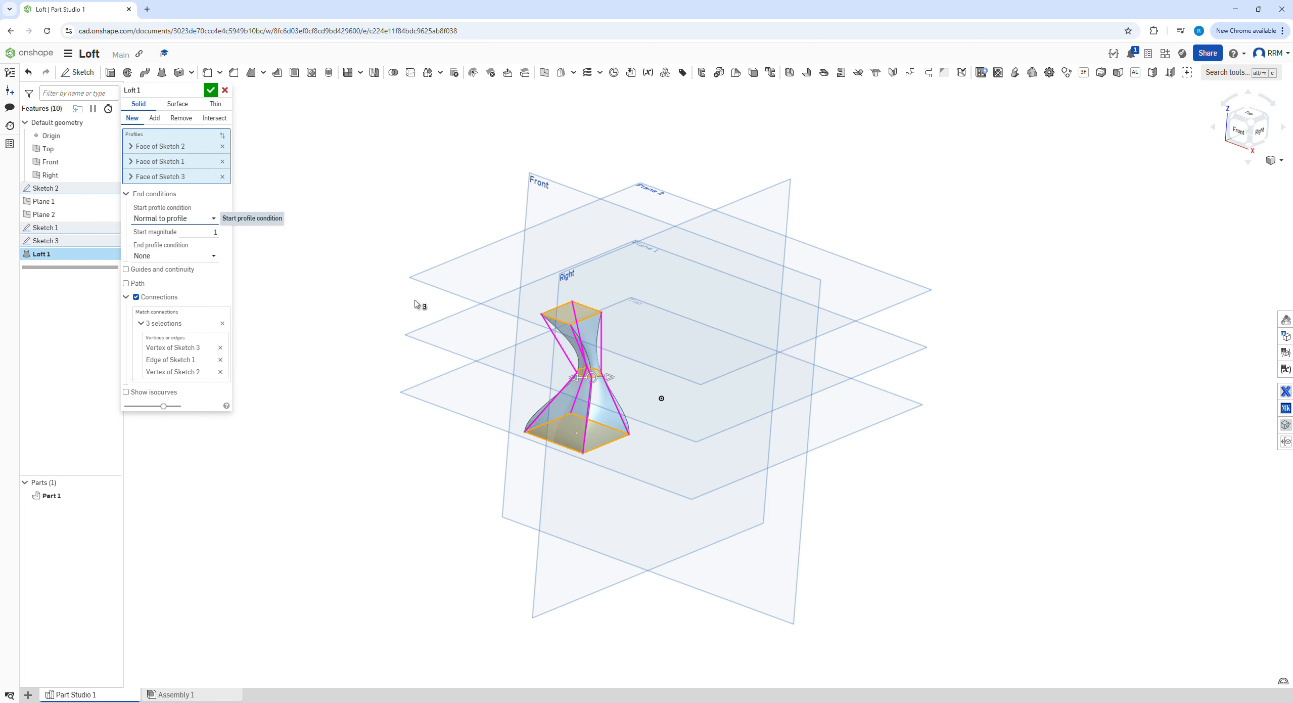